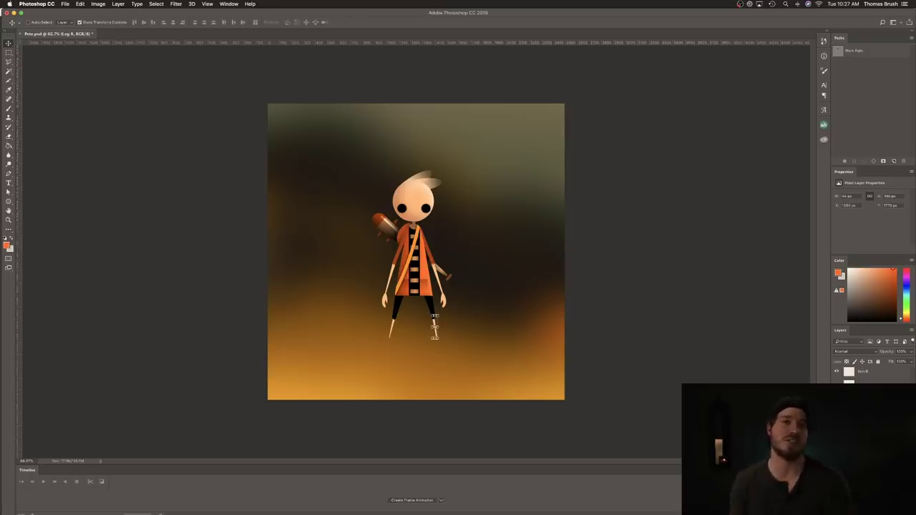
- Examine the character at several zoom levels to judge how well it reads at small sizes
key(super+minus)
key(super+minus)
key(super+minus)
key(super+minus)
key(super+minus)
key(super+minus)
key(super+minus)
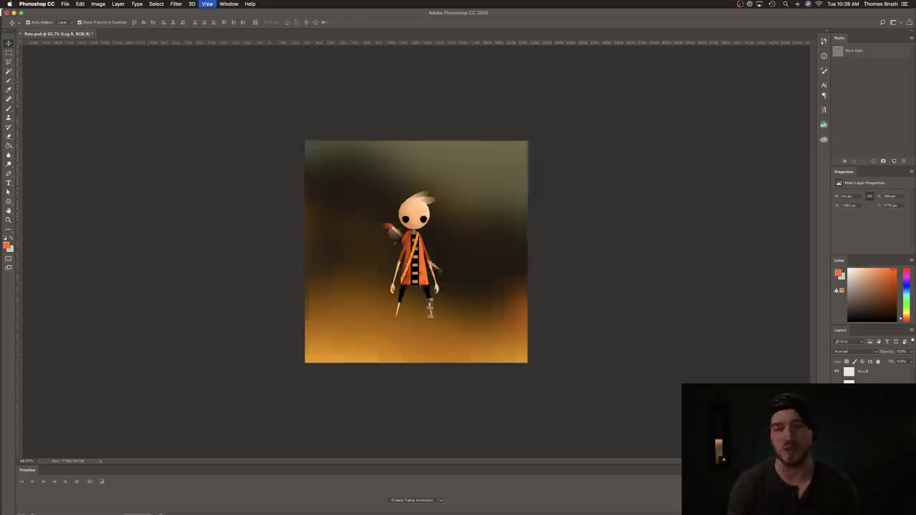
key(super+plus)
key(super+plus)
key(super+plus)
key(super+plus)
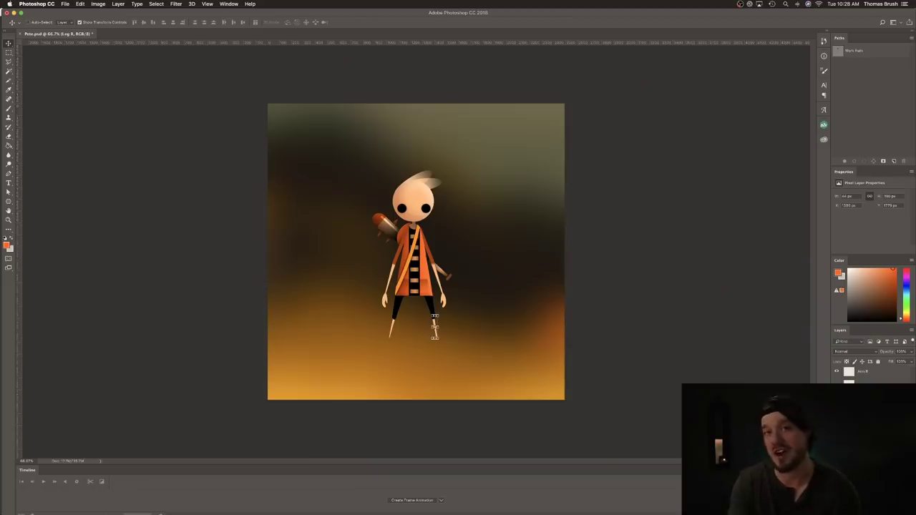
key(super+minus)
key(super+minus)
key(super+minus)
key(super+minus)
key(super+minus)
key(super+minus)
key(super+minus)
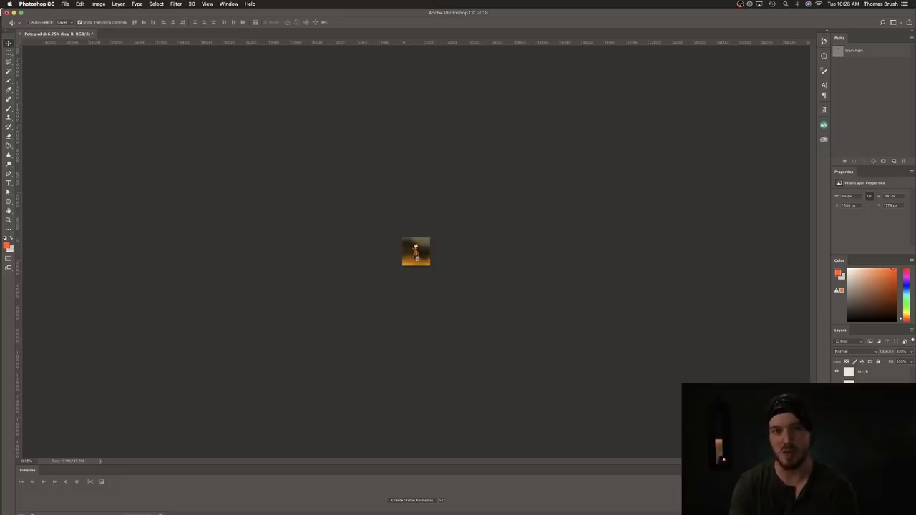
key(super+plus)
key(super+plus)
key(super+plus)
key(super+plus)
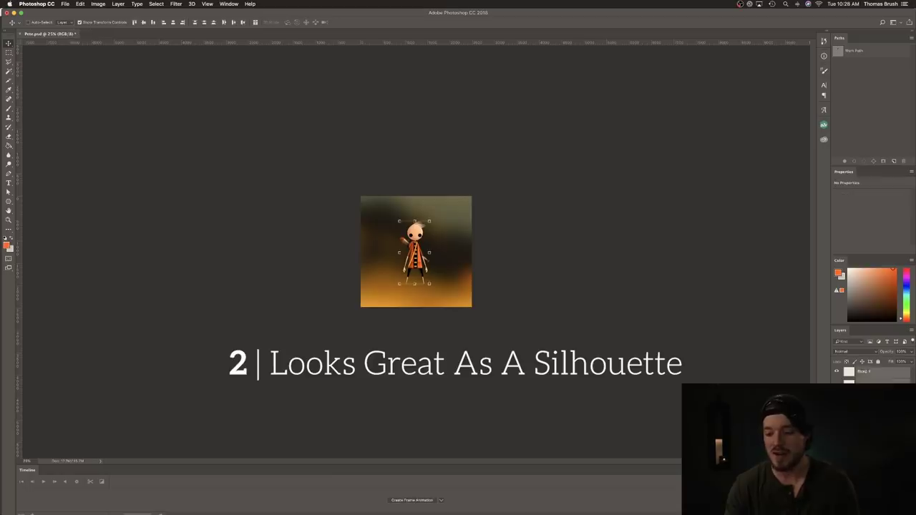
- Merge the character's layers and darken the result to a solid black silhouette with Hue/Saturation by lowering the lightness
right_click(875, 374)
click(487, 268)
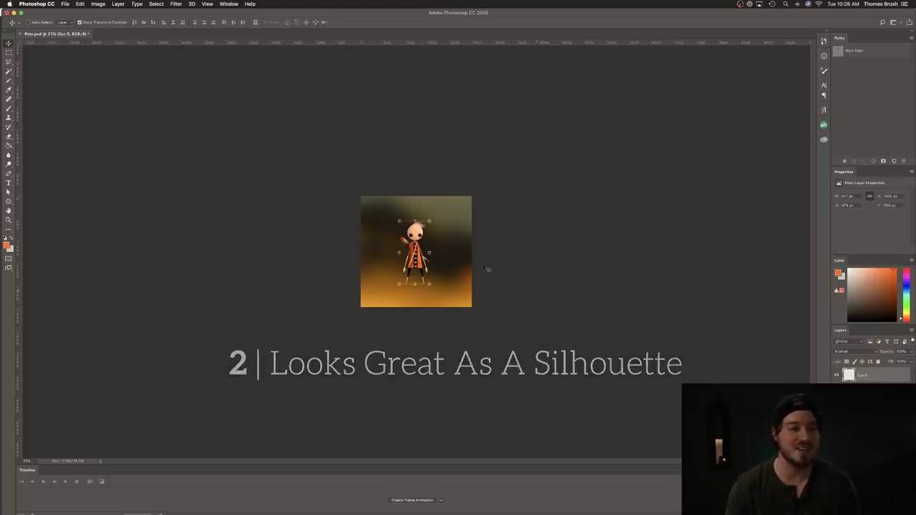
click(98, 3)
mouse_move(116, 24)
click(212, 61)
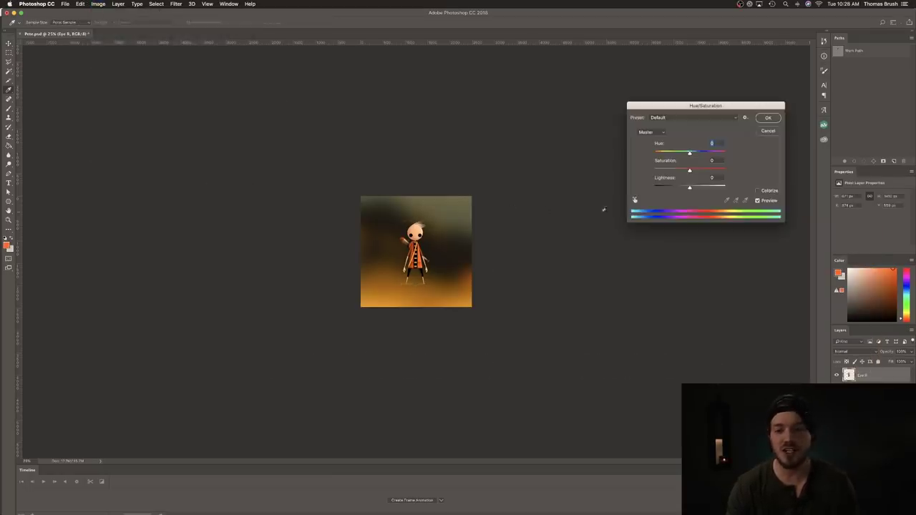
click(648, 188)
key(Return)
key(v)
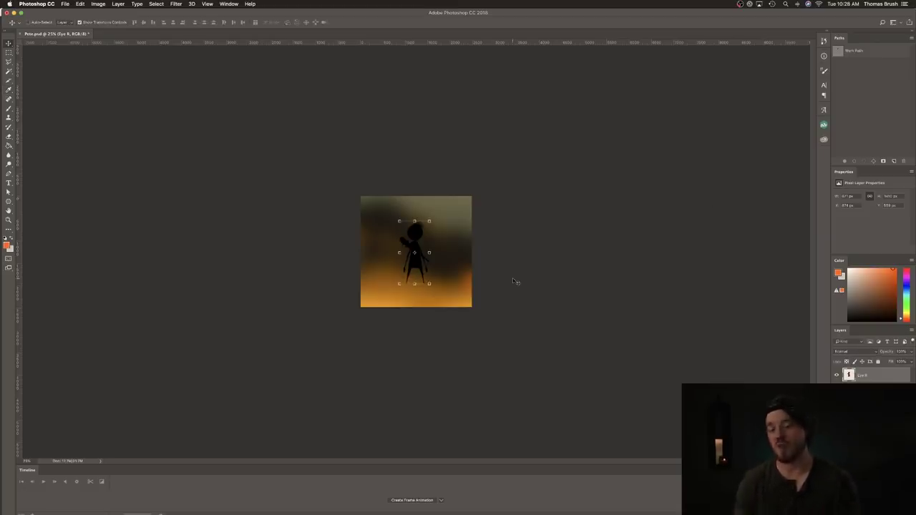
- Inspect the black silhouette up close and undo the darkening and the layer merge
key(super+equal)
key(super+equal)
key(super+equal)
key(super+equal)
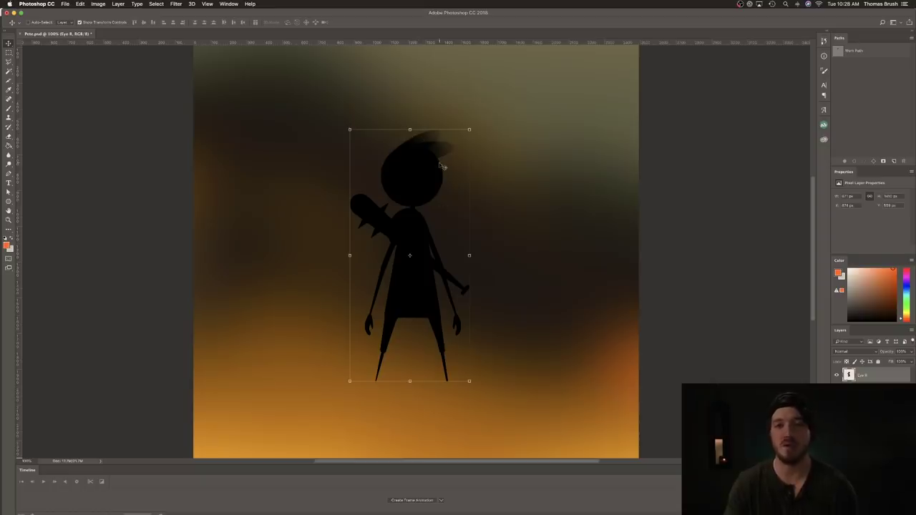
key(alt+super+z)
key(alt+super+z)
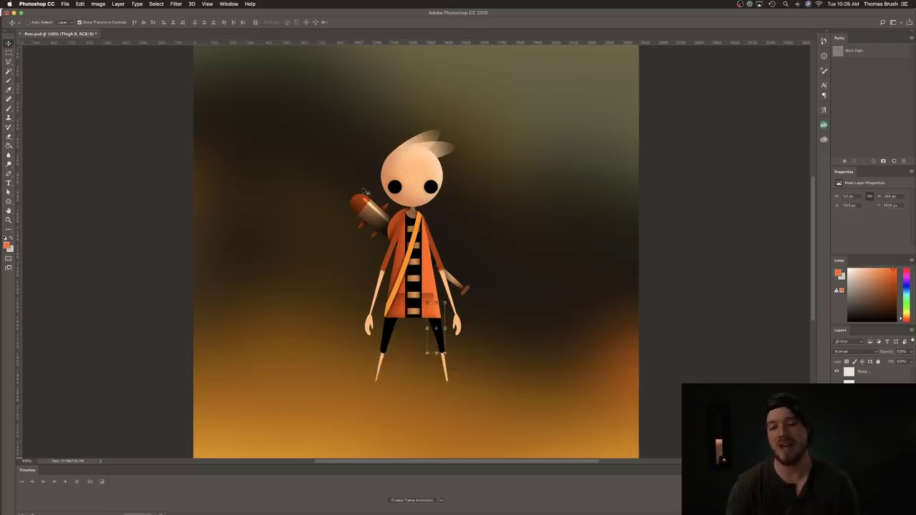
- Examine the full-colour character at thumbnail size
scroll(366, 192, down, 5)
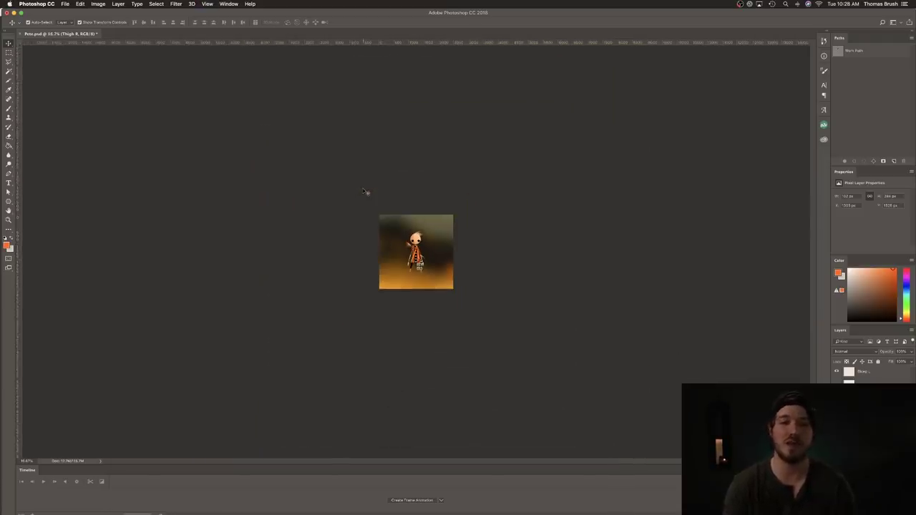
scroll(365, 192, down, 4)
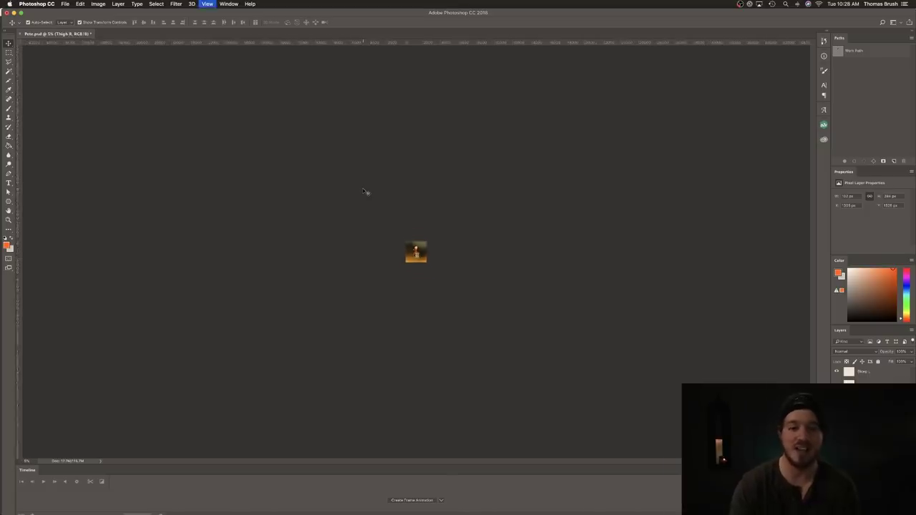
key(super+equal)
key(super+equal)
key(super+equal)
key(super+equal)
key(super+equal)
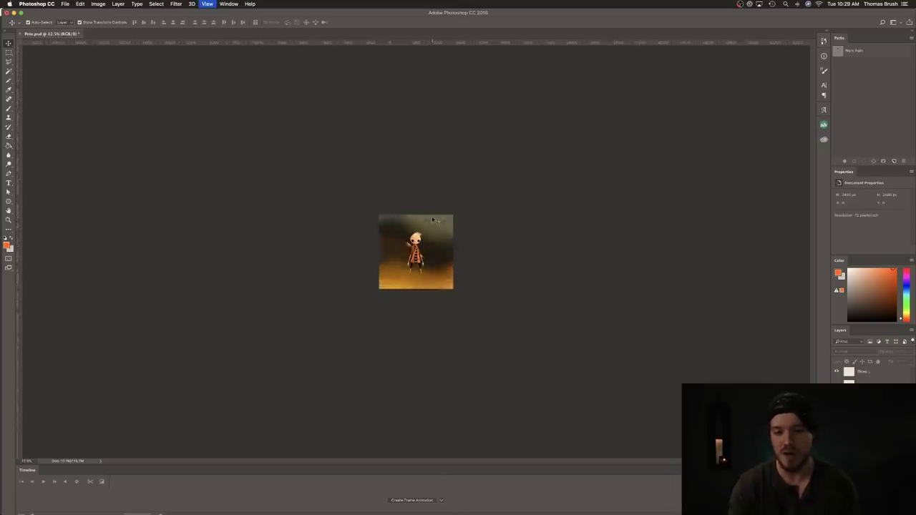
- Look through the character's separate body-part layers, including the Eye R and bat layers
scroll(879, 379, up, 2)
click(879, 379)
scroll(884, 382, down, 2)
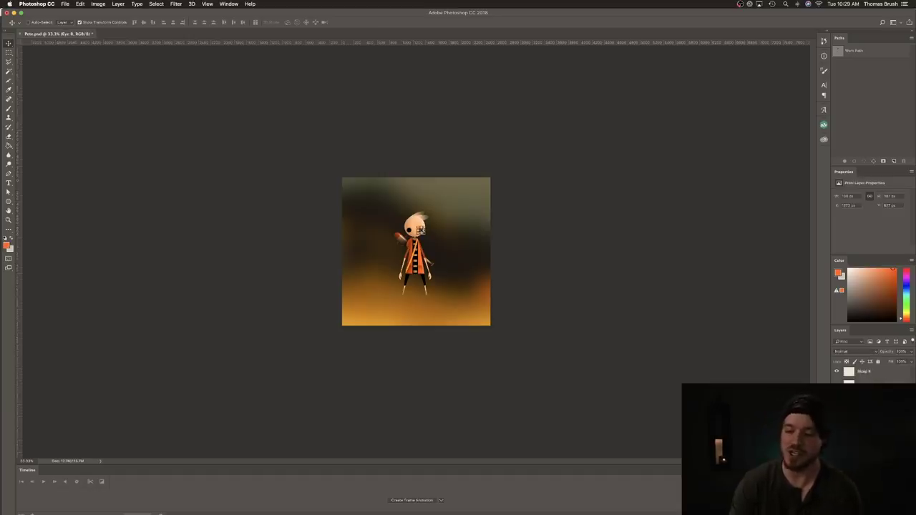
click(874, 422)
scroll(874, 379, up, 2)
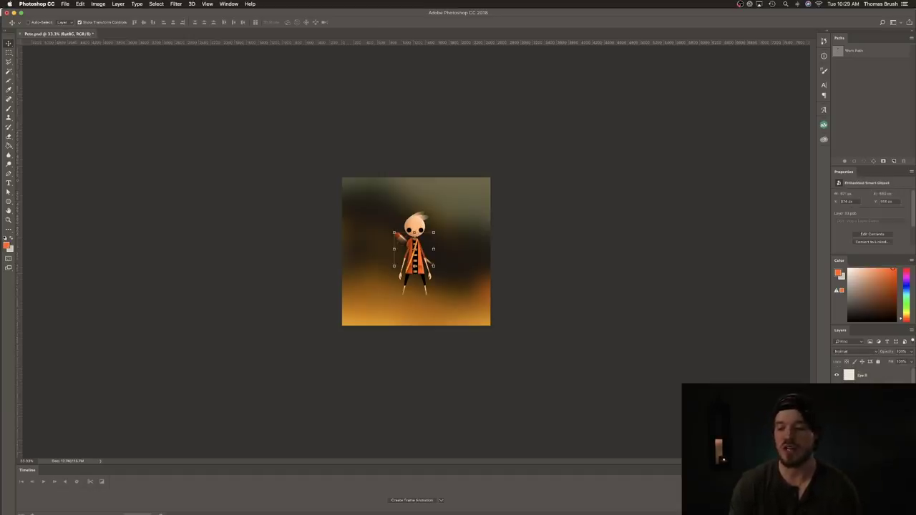
click(873, 376)
- Run the Photoshop-LayersToPNG script to write the layers as PNGs with Spine JSON, using ./Layers/ as the images directory
click(65, 4)
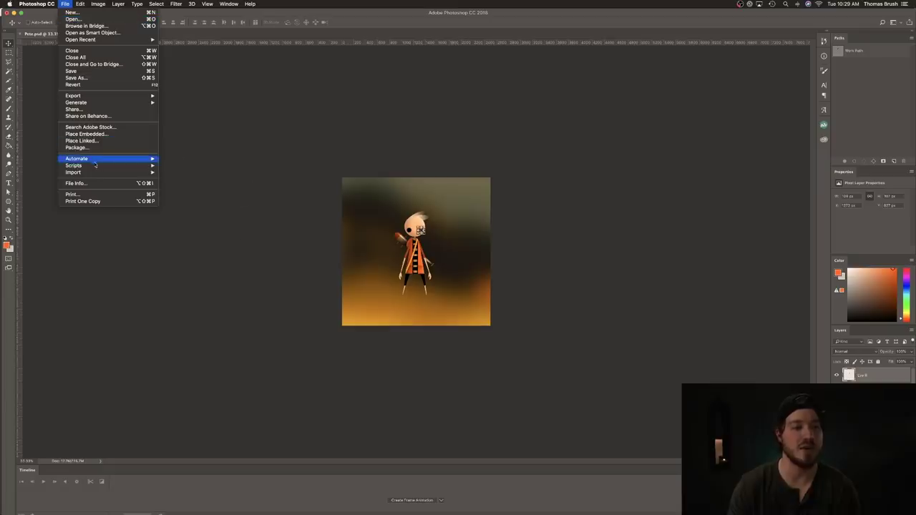
mouse_move(74, 165)
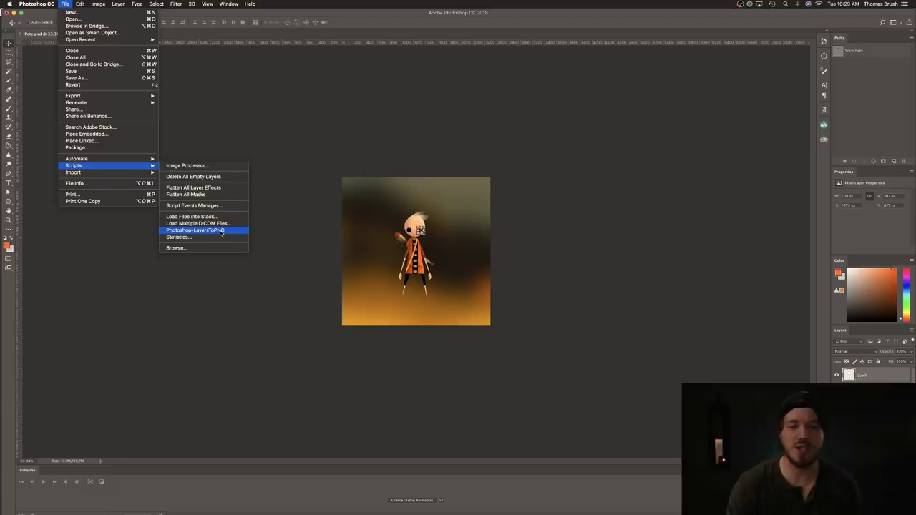
click(208, 231)
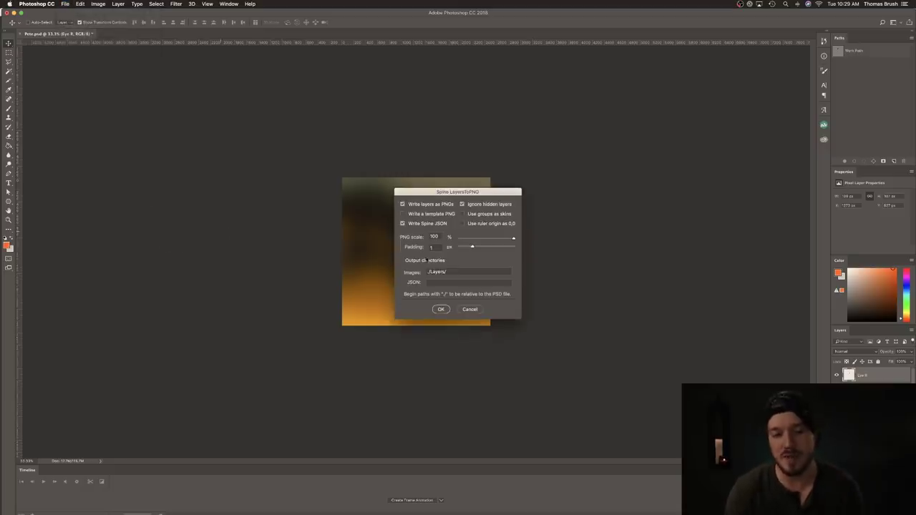
triple_click(437, 272)
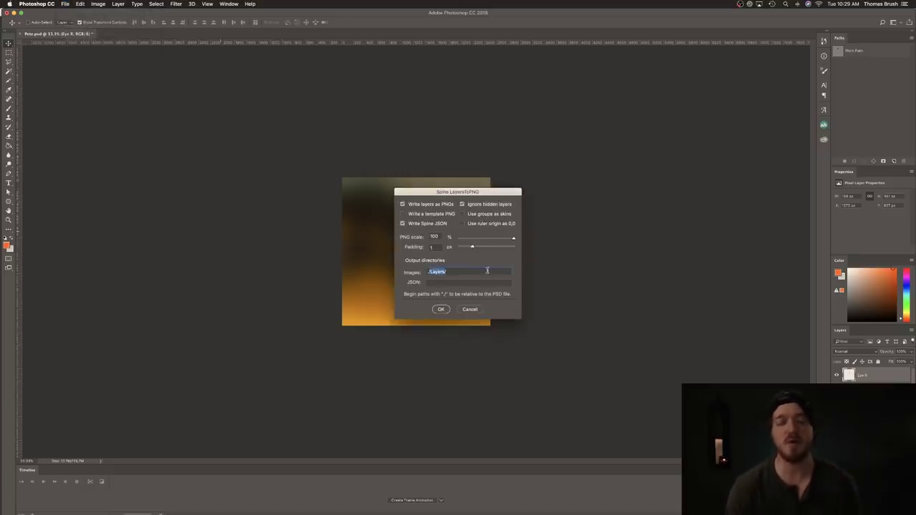
click(488, 271)
click(443, 309)
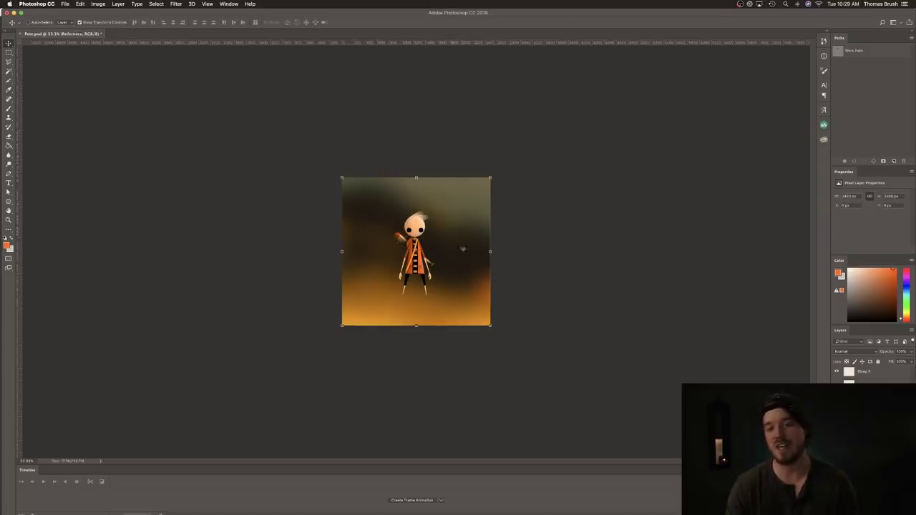
- Switch to Spine and import Pete.json from the Animation folder as a new project with the skeleton name Pete
key(super+equal)
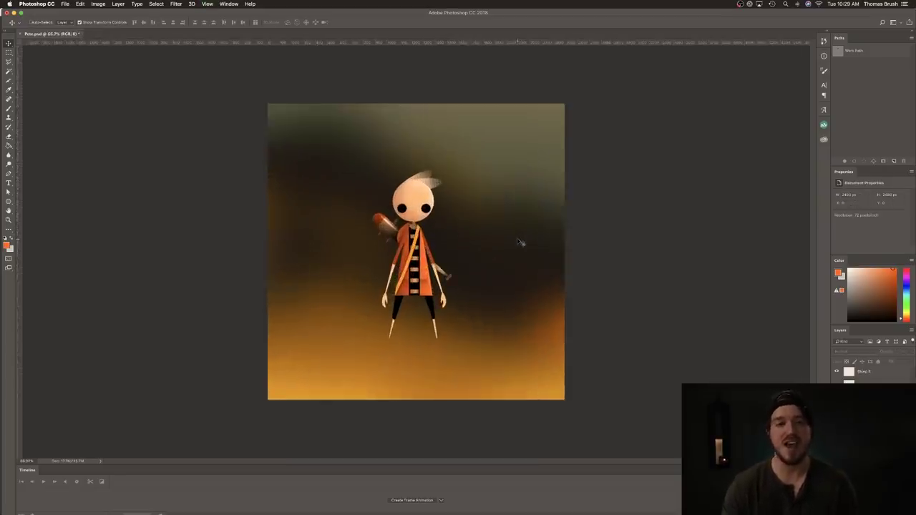
key(super+Tab)
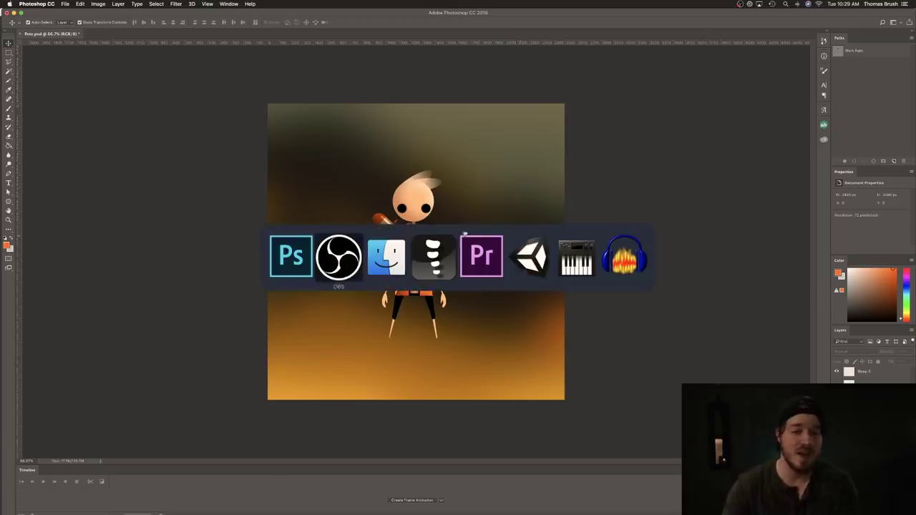
click(435, 261)
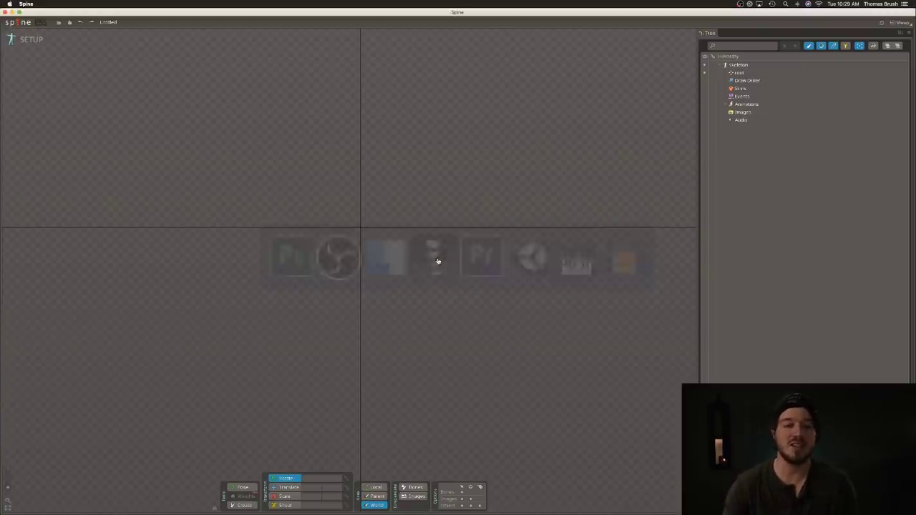
click(17, 22)
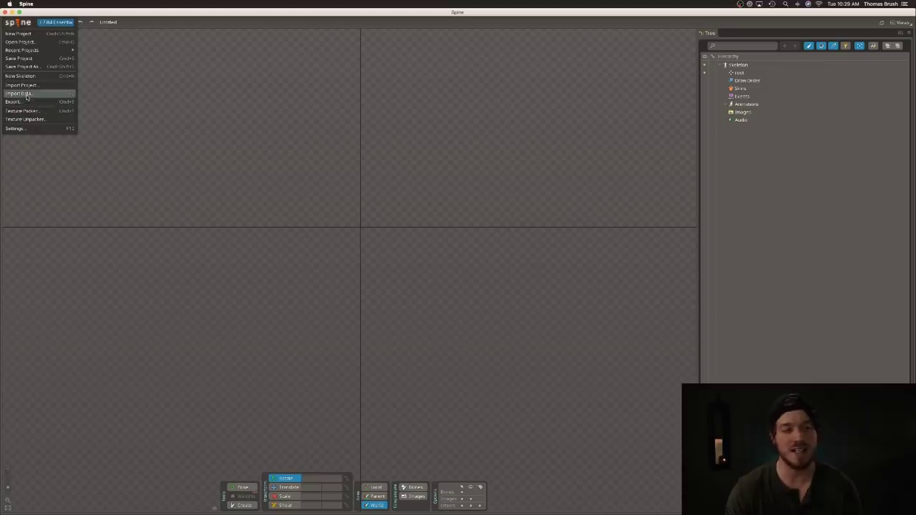
click(26, 96)
click(410, 261)
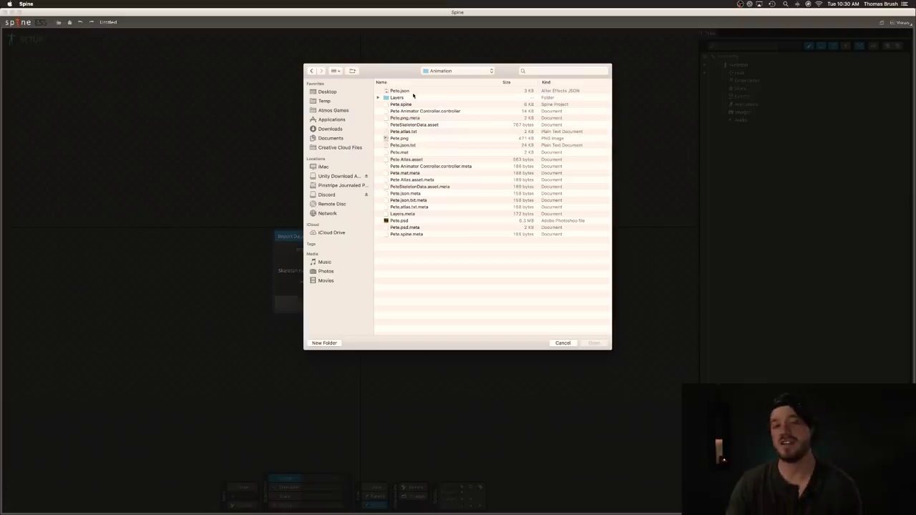
click(416, 92)
click(594, 343)
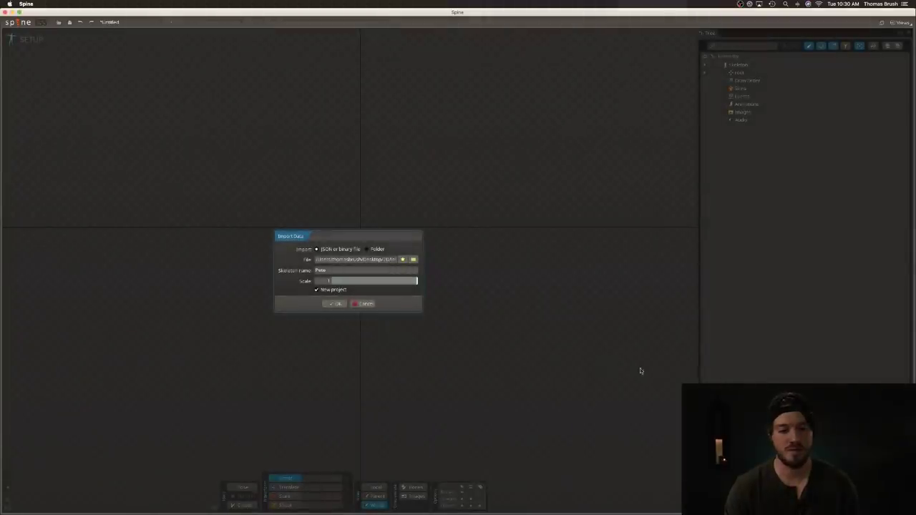
click(334, 304)
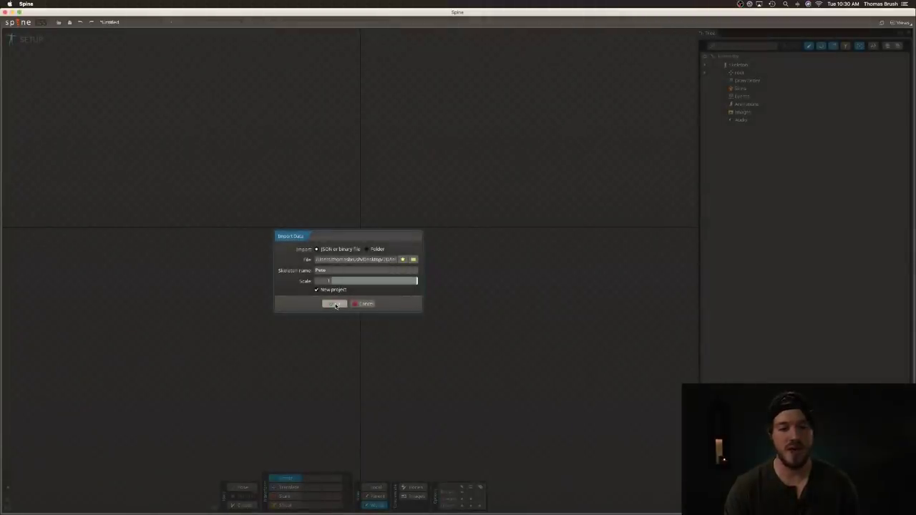
click(358, 284)
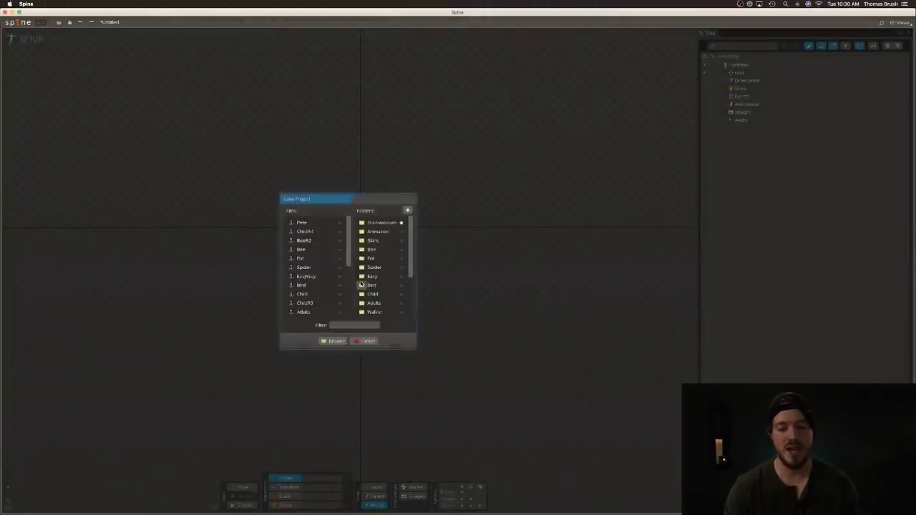
click(338, 341)
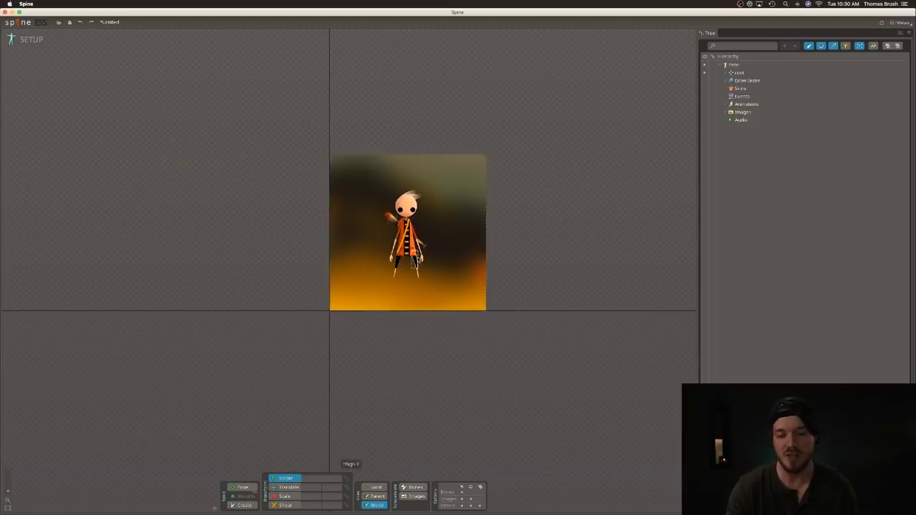
- Delete the Reference background attachment behind the character
scroll(473, 212, up, 2)
click(472, 214)
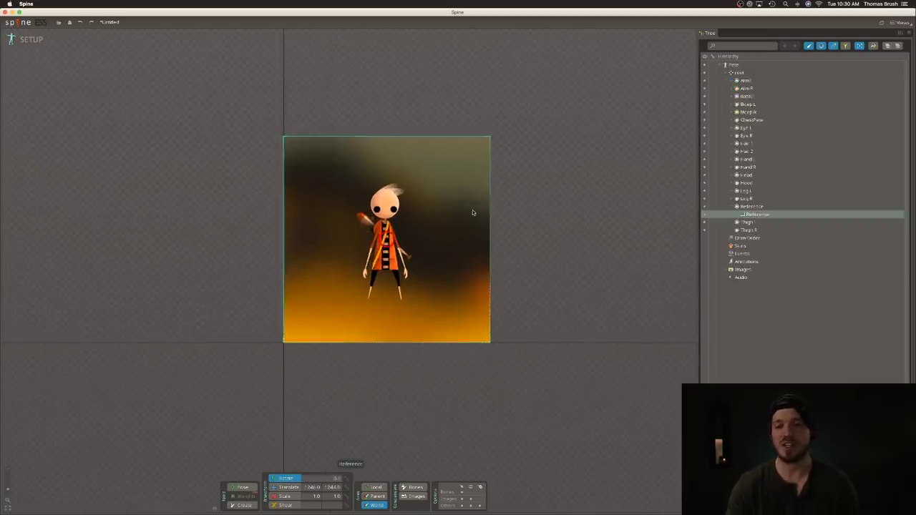
key(Delete)
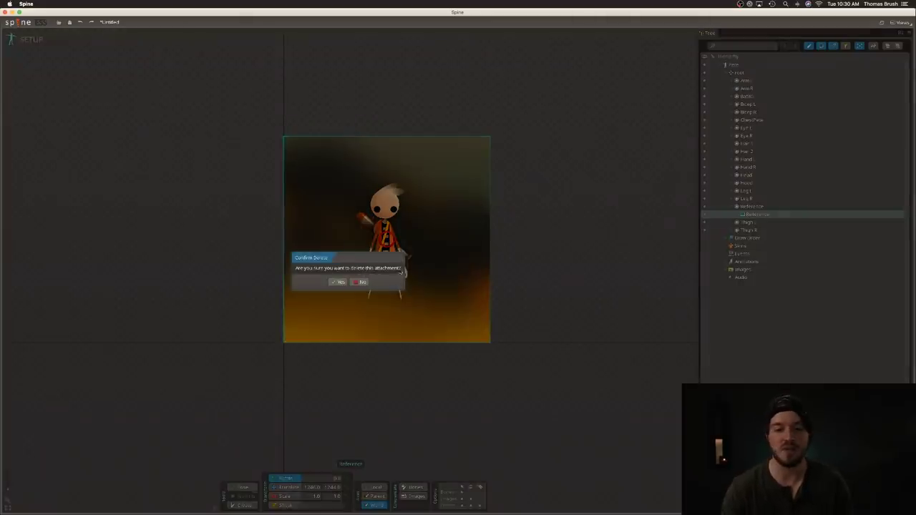
click(338, 283)
- Select all the body-part slots under root and translate the character so its feet rest on the horizontal axis, centred on the origin
drag(769, 227, 751, 84)
click(287, 487)
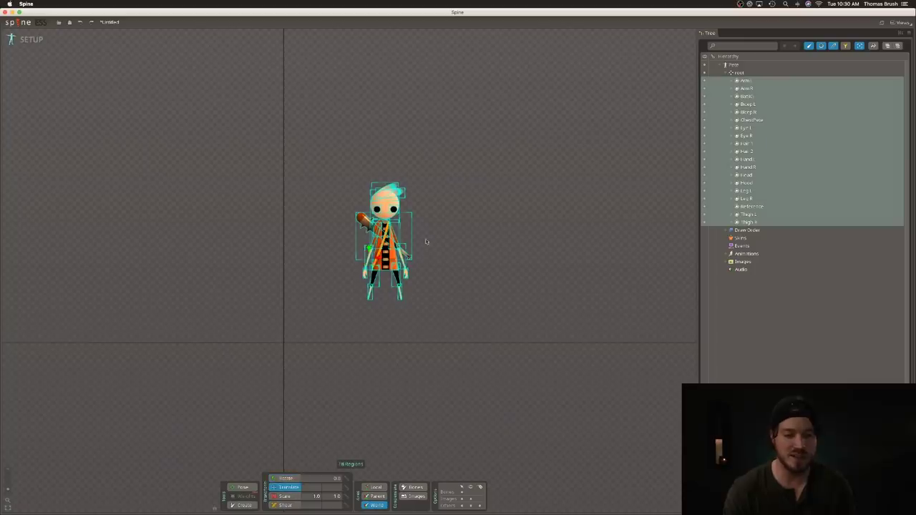
drag(378, 261, 267, 293)
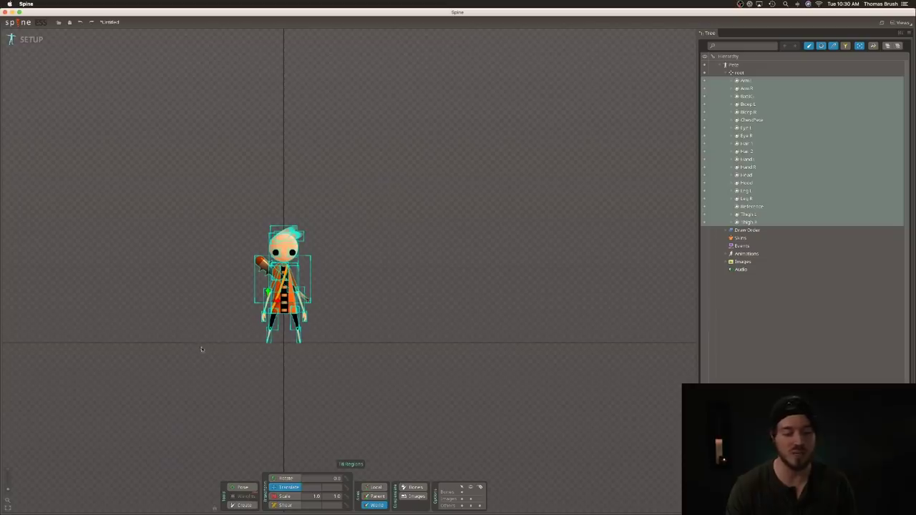
- Create a bone under root running from the origin up through the top of the head, and rename it Body
scroll(383, 345, up, 3)
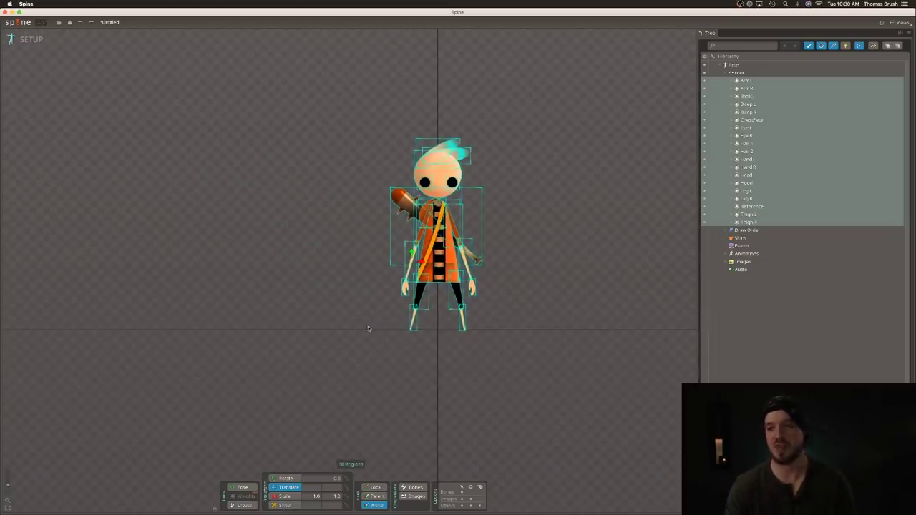
click(739, 72)
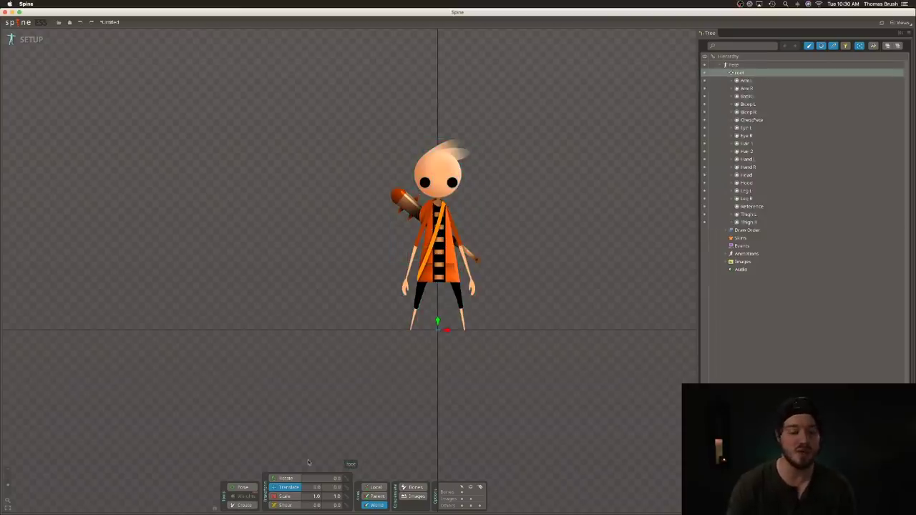
click(243, 505)
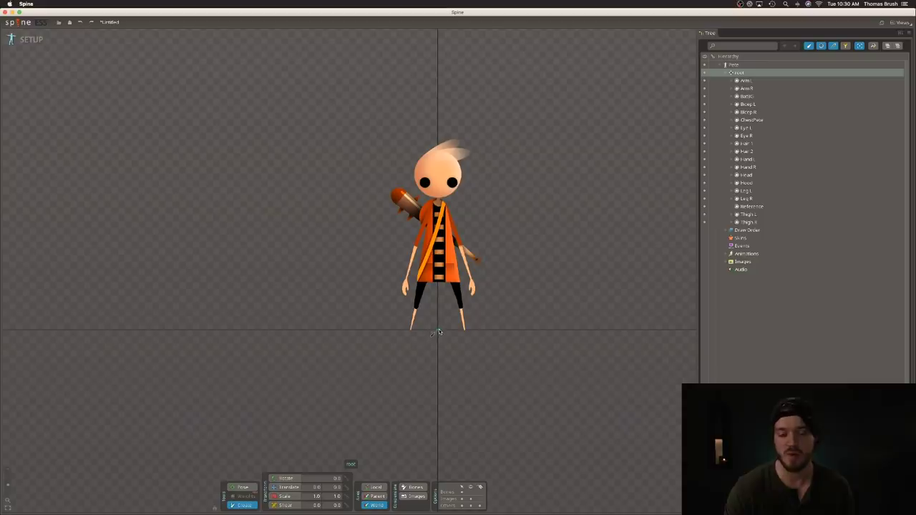
drag(438, 333, 439, 131)
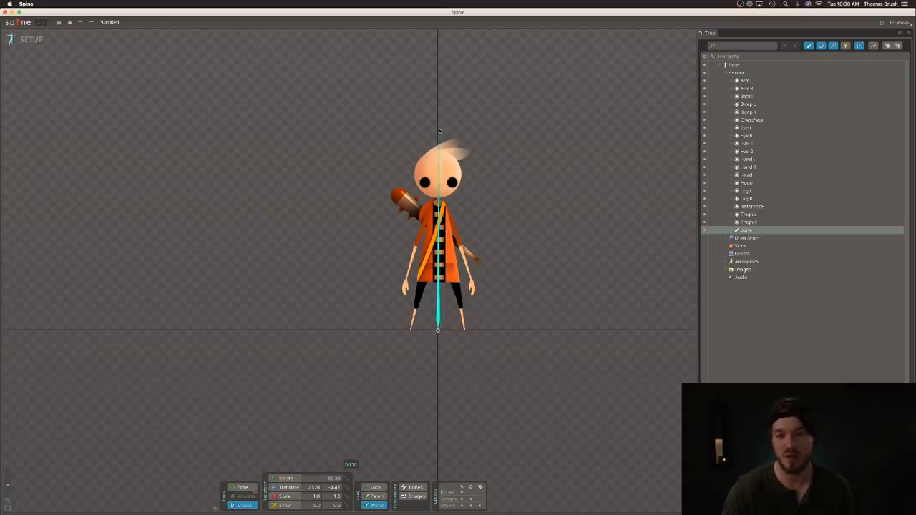
double_click(746, 231)
text(Bu)
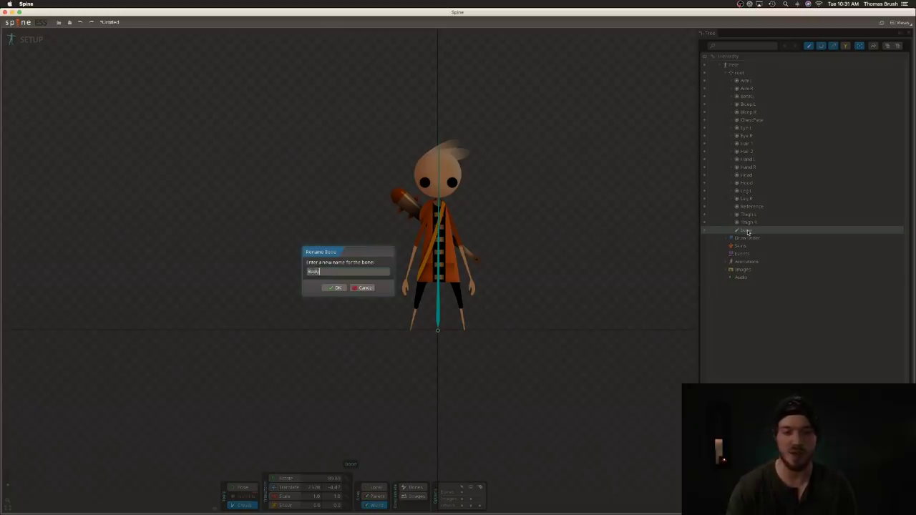
key(Return)
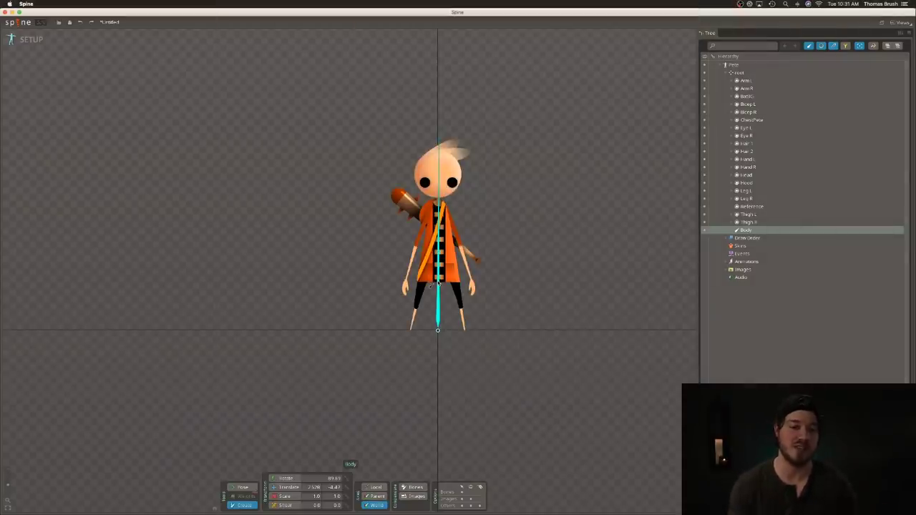
- Create a chest bone from waist to neck under Body, and add a three-bone chain from it down each arm to the hand
drag(439, 280, 439, 201)
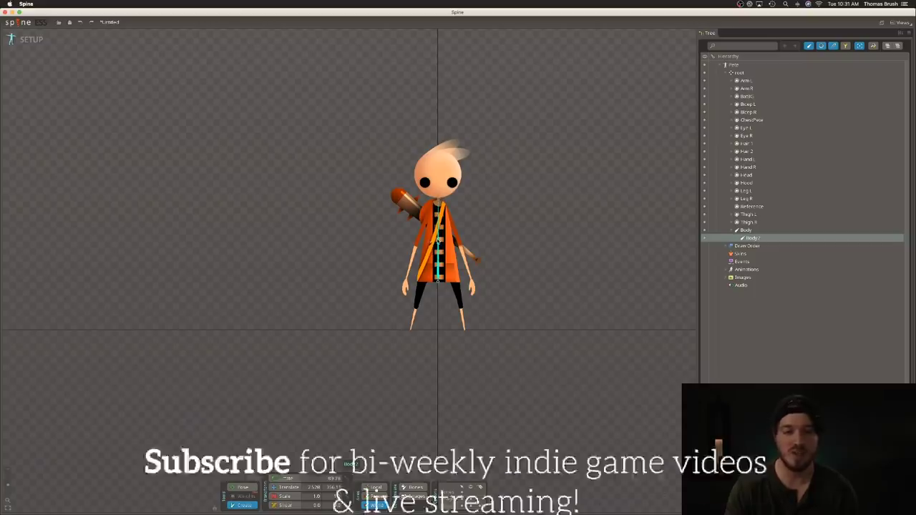
drag(433, 207, 416, 247)
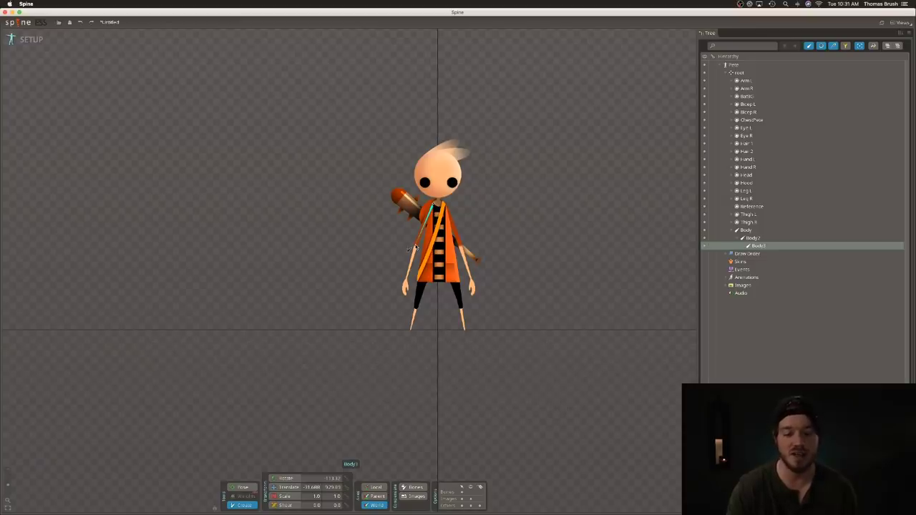
drag(414, 248, 406, 298)
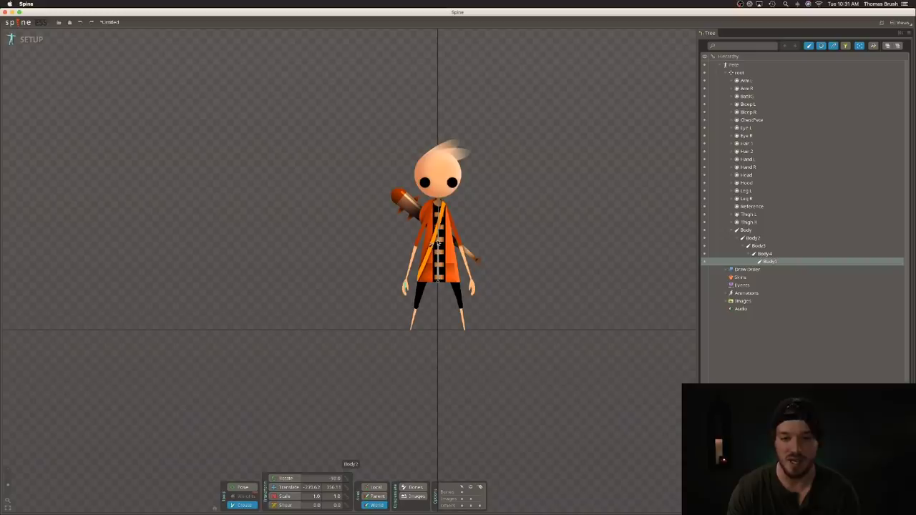
click(438, 244)
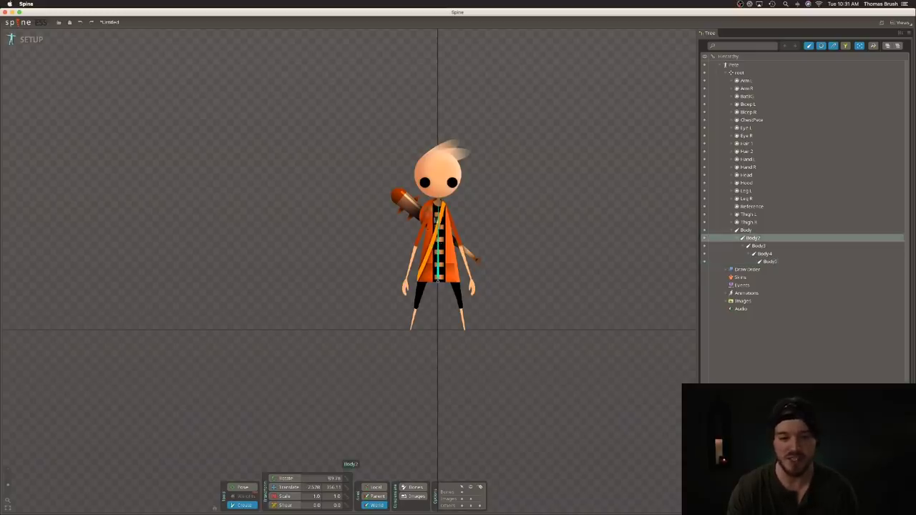
drag(446, 205, 472, 296)
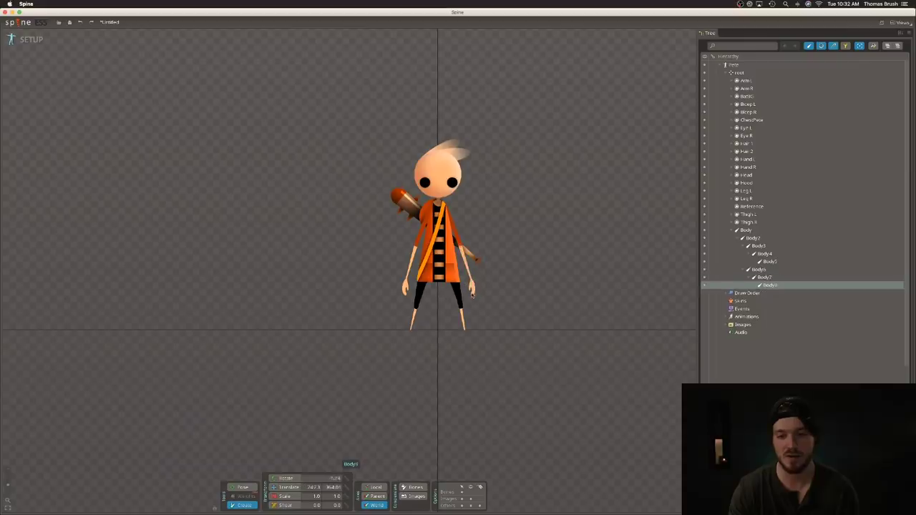
- Create a head bone as a child of the chest bone, and add a child bone for each of the two hair tufts
click(438, 257)
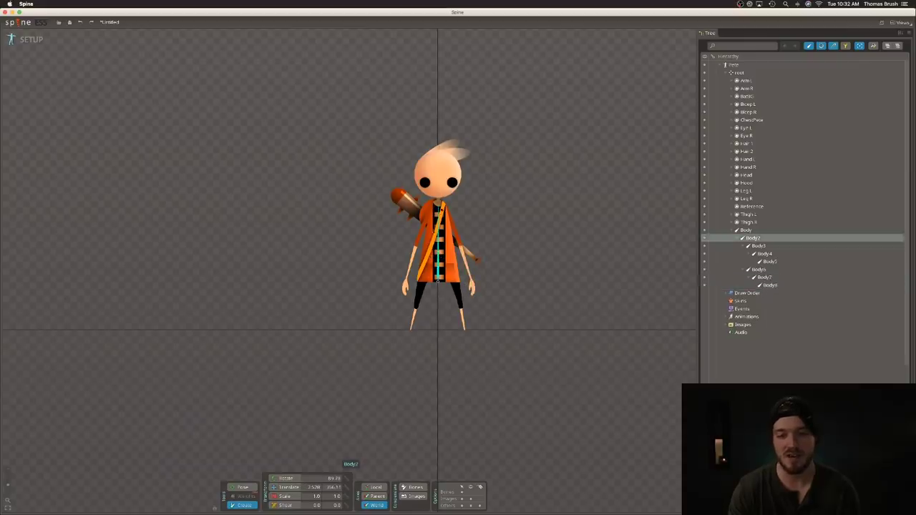
drag(439, 201, 450, 141)
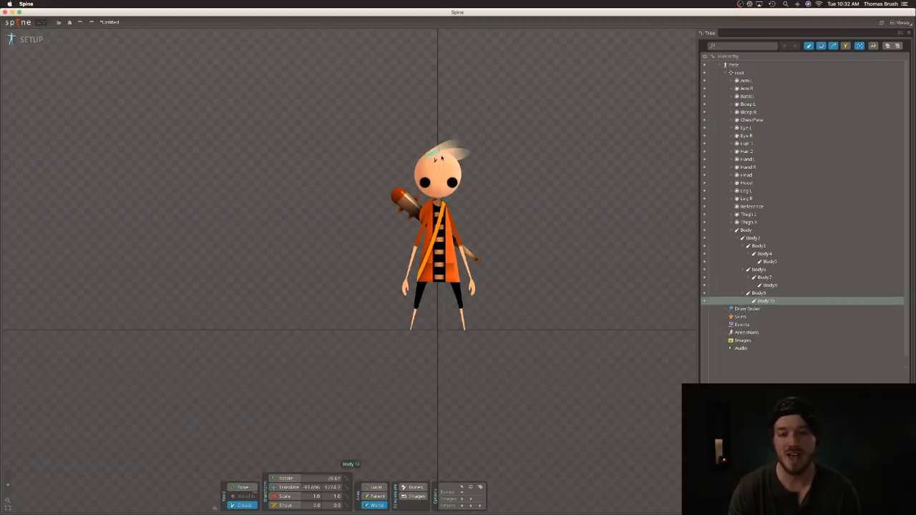
click(439, 169)
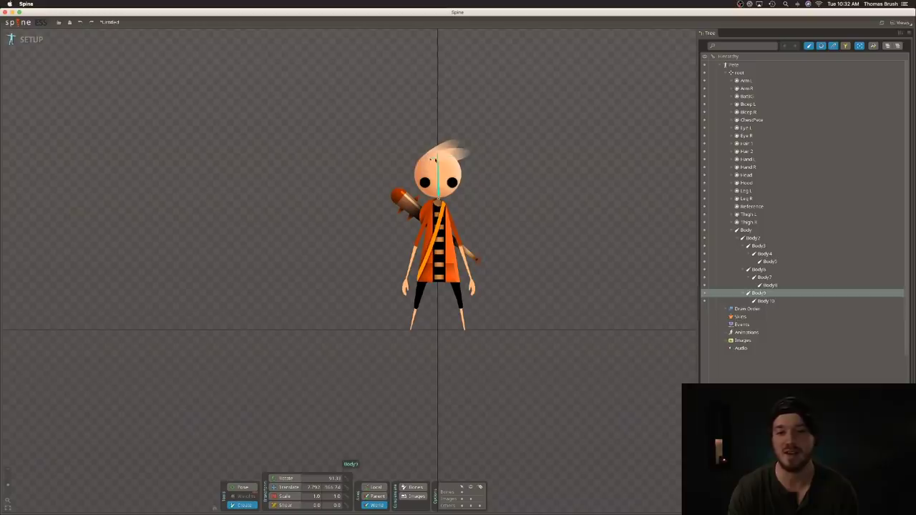
drag(431, 159, 467, 155)
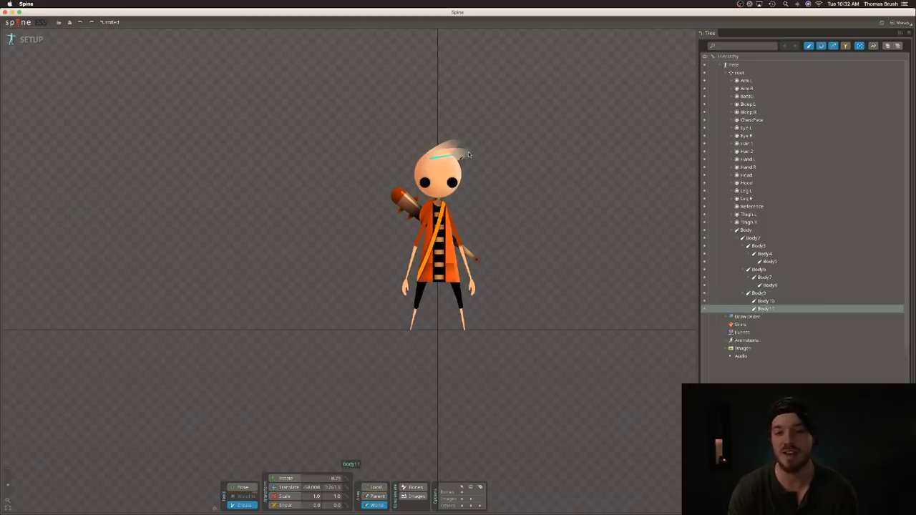
- Add a short horizontal bone on each eye as a child of the head bone
click(438, 178)
click(425, 184)
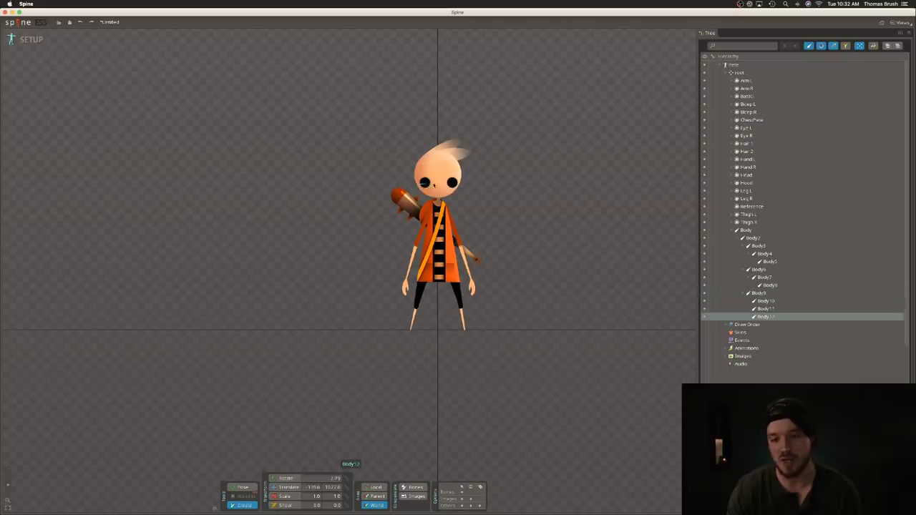
click(439, 191)
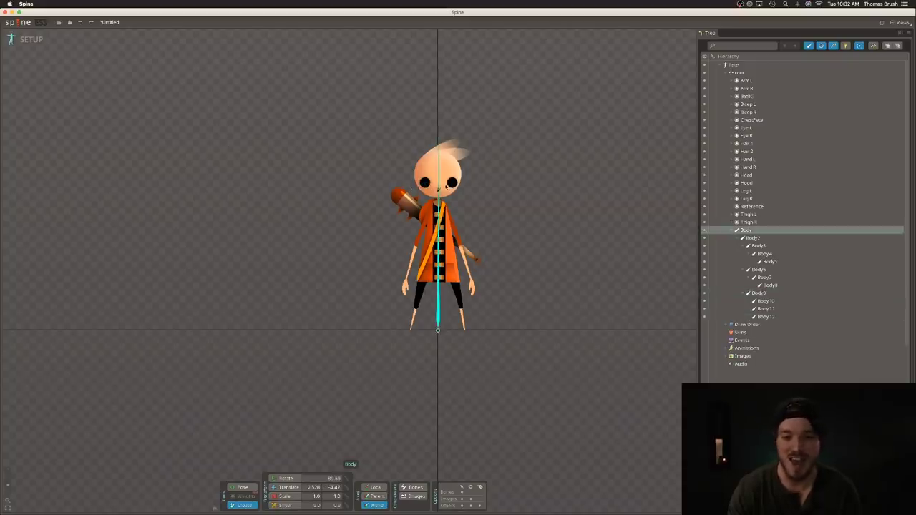
click(451, 184)
click(451, 184)
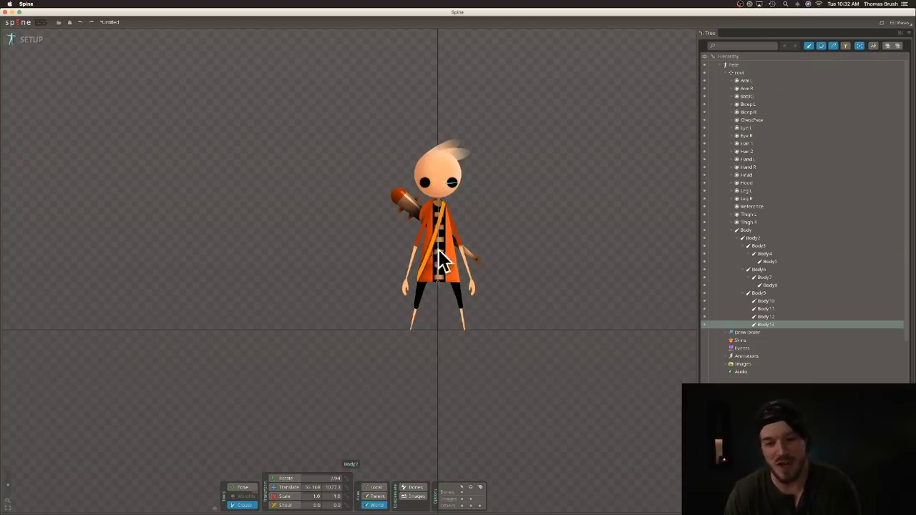
- Under the chest bone, create a two-bone thigh and leg chain down each leg and a bone along the bat
click(438, 276)
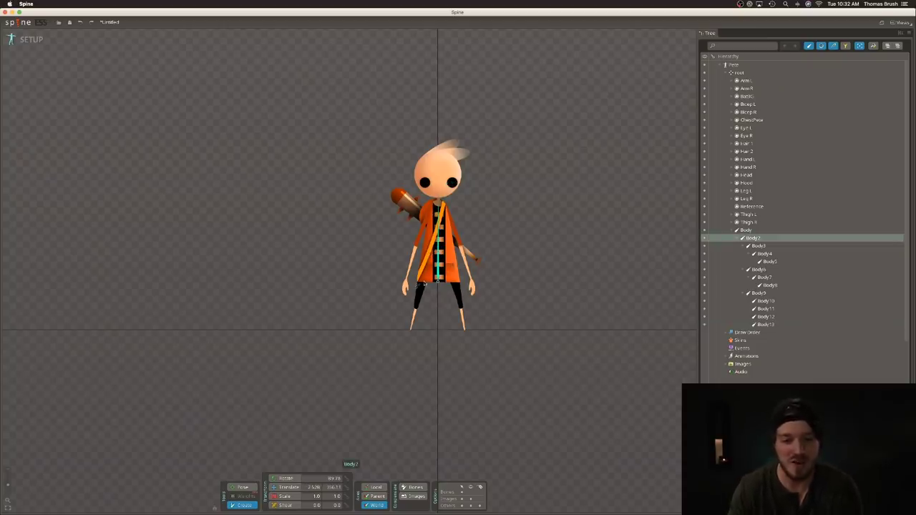
drag(423, 284, 411, 333)
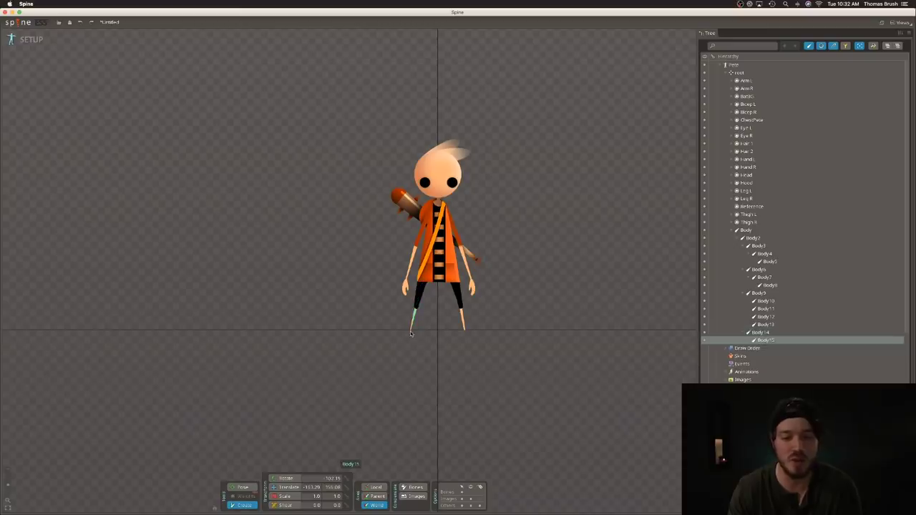
click(438, 275)
drag(458, 281, 464, 325)
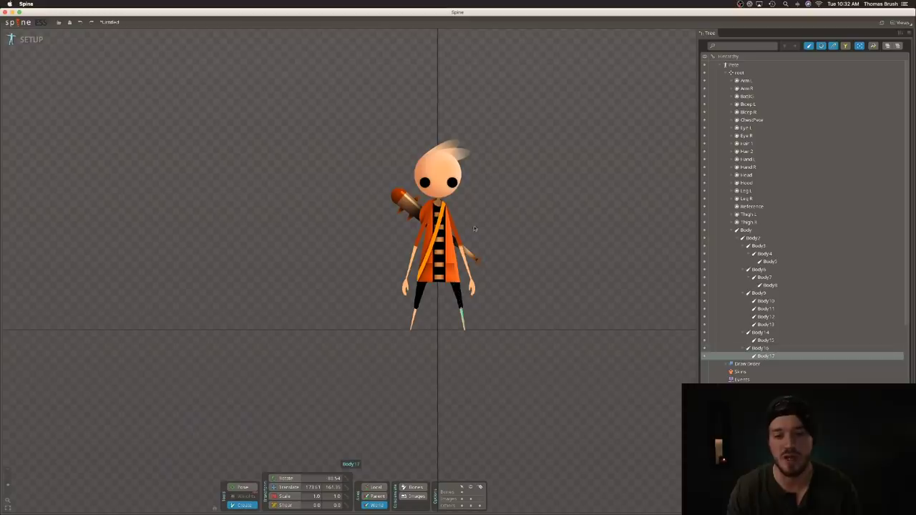
click(438, 224)
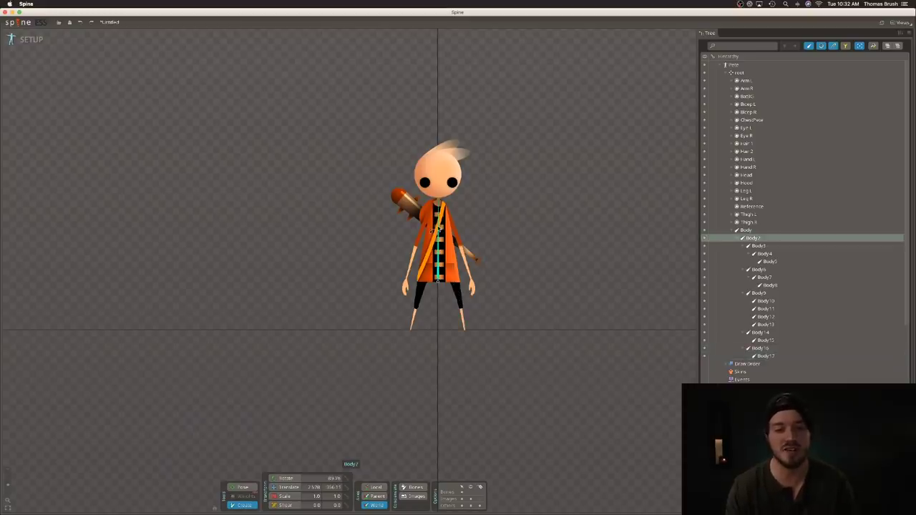
drag(437, 227, 399, 195)
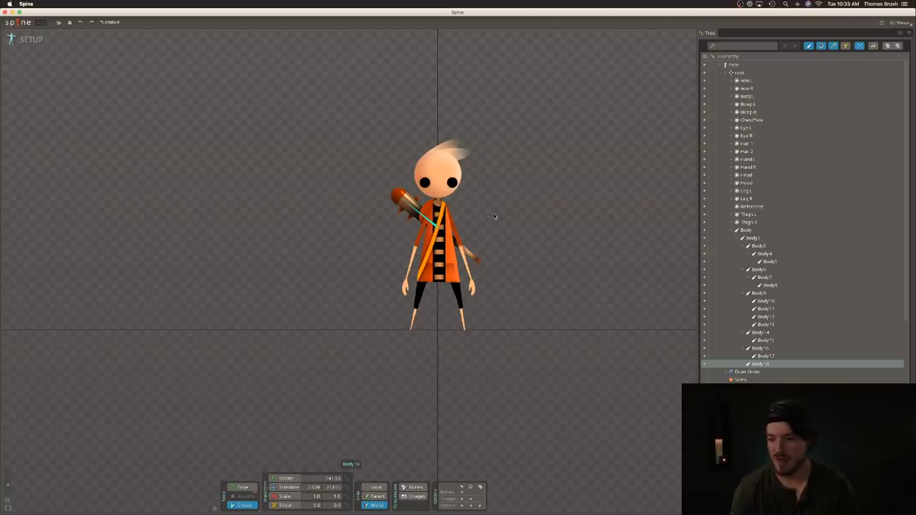
- Rename the chest bone Chest and the arm bones Bicep L, Arm L, Hand L, Bicep R and Arm R
double_click(747, 231)
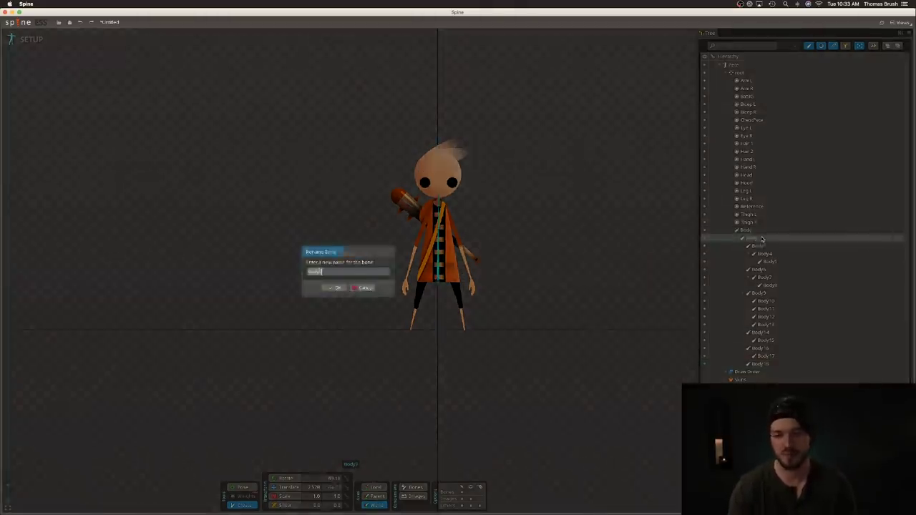
text(Hand L)
key(Return)
double_click(761, 269)
text(Bicep R)
key(Return)
double_click(764, 277)
text(Arm R)
key(Return)
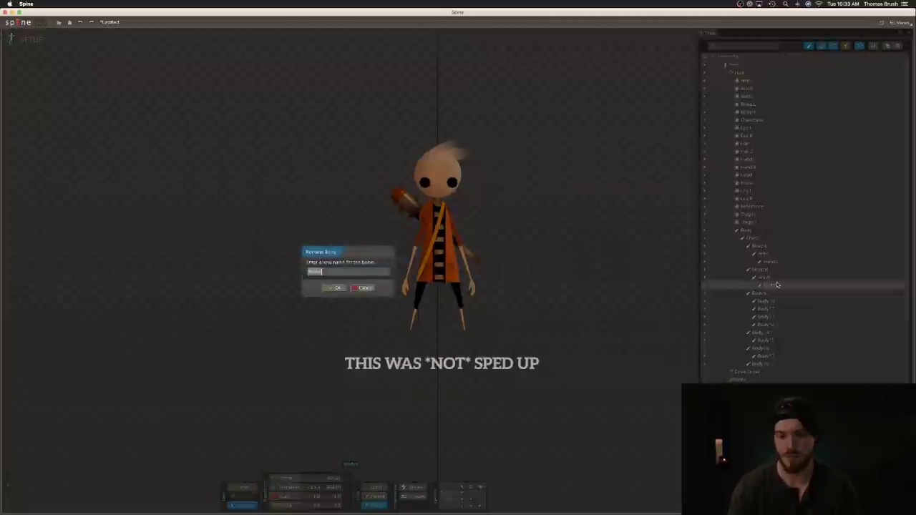
- Rename the remaining bones after their body parts, including Hair 2, Eye L and Eye R
double_click(765, 341)
text(Hair 2)
key(Return)
double_click(766, 341)
text(Eye L)
key(Return)
double_click(766, 341)
text(Eye R)
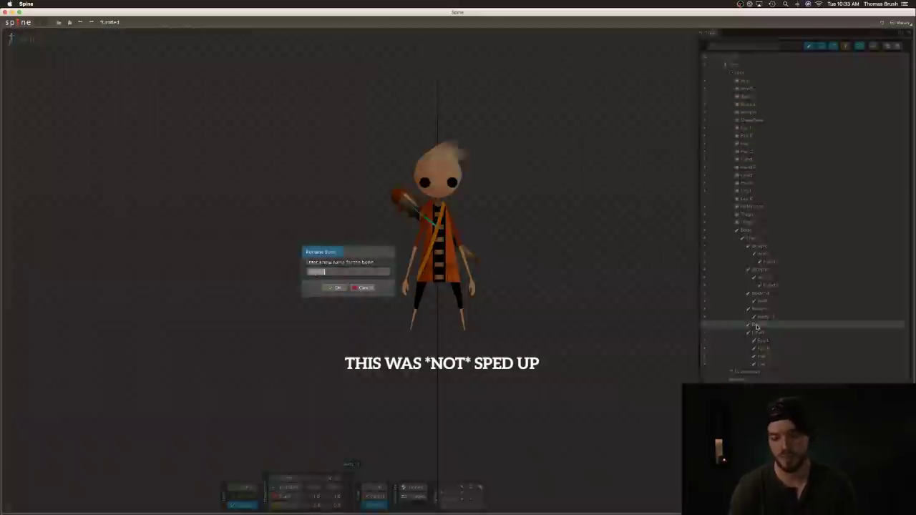
- Delete the Reference slot under root
key(Delete)
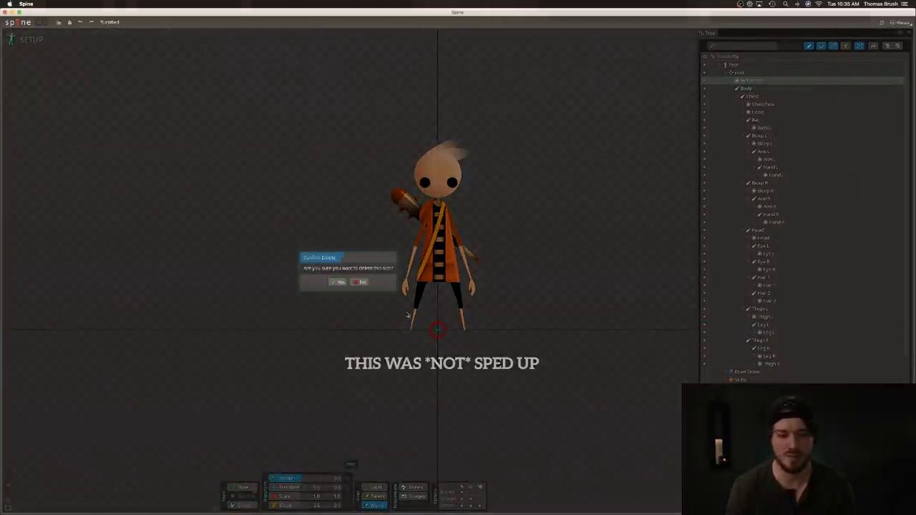
click(337, 282)
- Pose the Bicep L and Arm L bones so the arm bends outward from the body with the forearm nearly horizontal
click(246, 487)
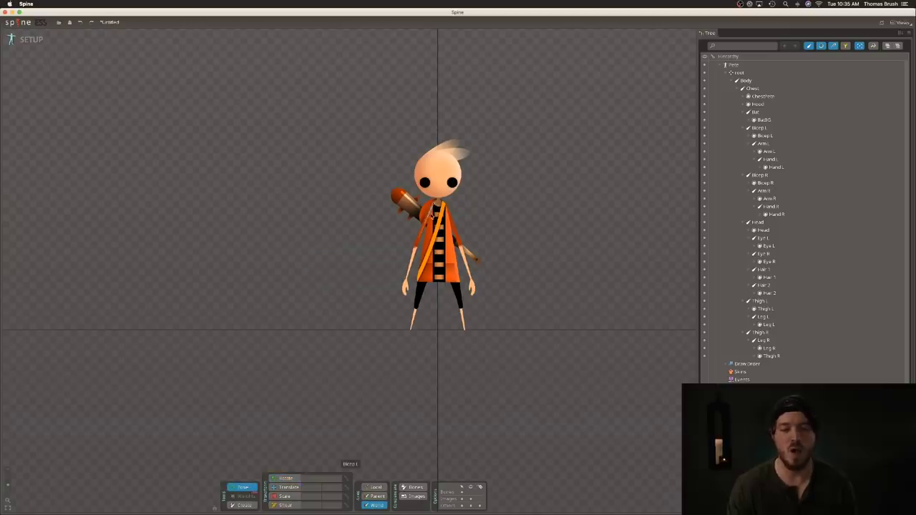
drag(428, 217, 402, 235)
click(391, 254)
drag(380, 269, 356, 231)
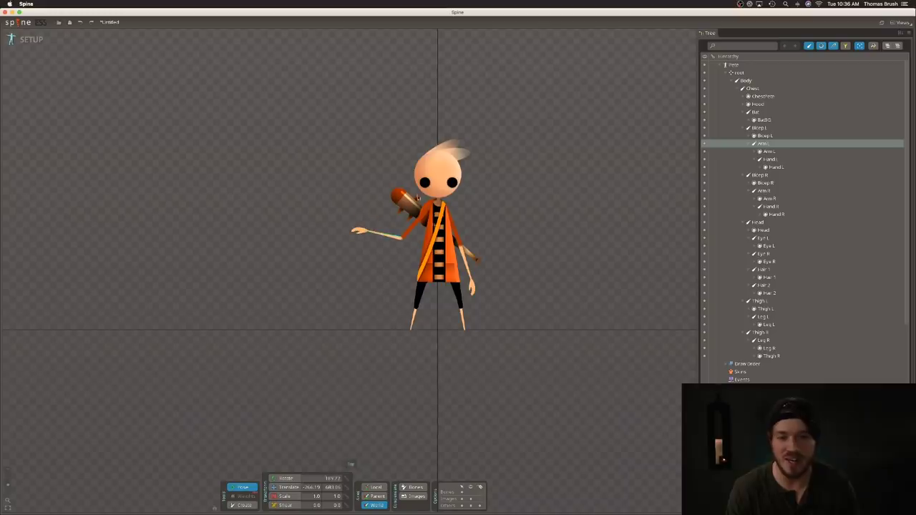
- Tilt the head slightly with both hair tufts rotated upward, and pose Bicep R and Arm R outward with the hand raised
drag(437, 183, 429, 136)
click(448, 151)
click(446, 141)
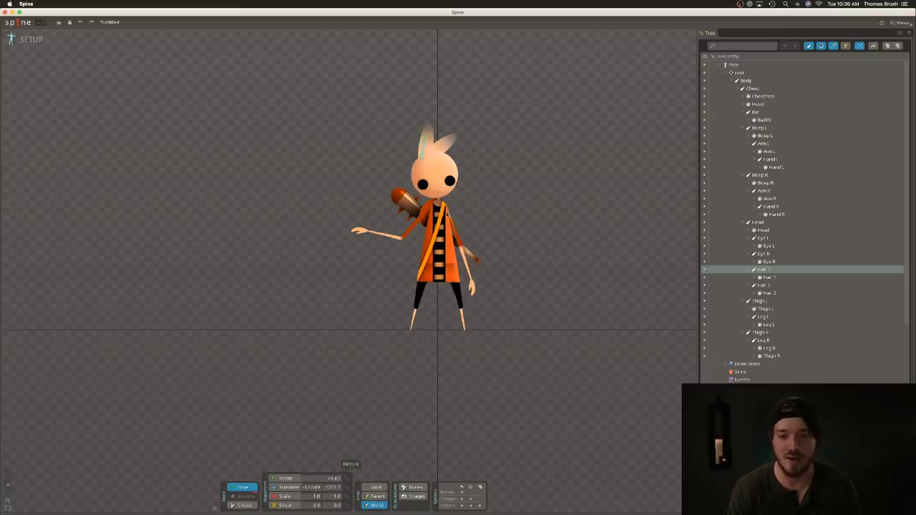
drag(464, 247, 518, 195)
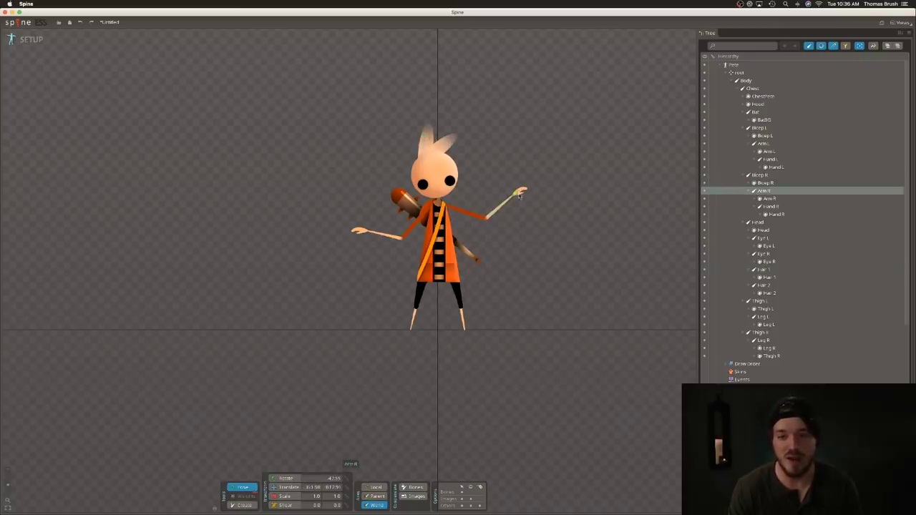
- Try posing the Chest bone to lean the upper body sideways, and undo the change
click(439, 237)
click(439, 221)
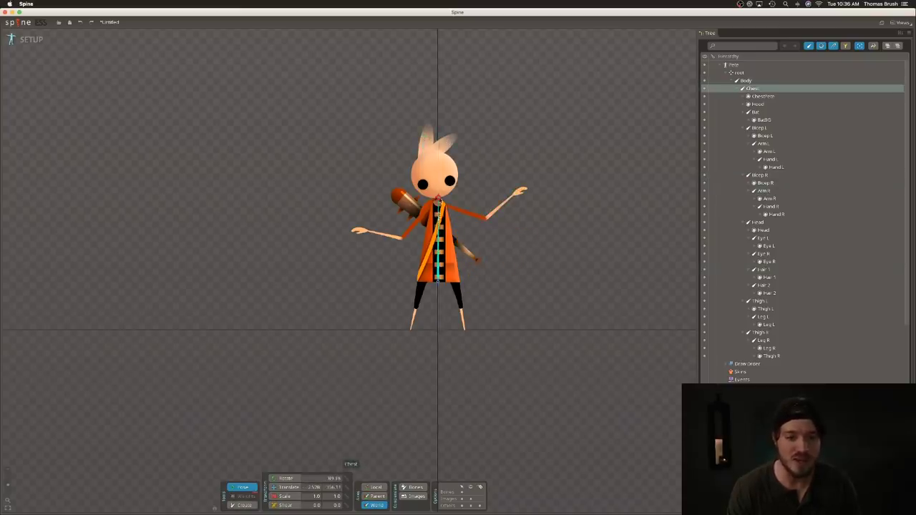
mouse_move(441, 201)
mouse_down()
mouse_move(414, 202)
mouse_move(423, 200)
mouse_up()
key(super+z)
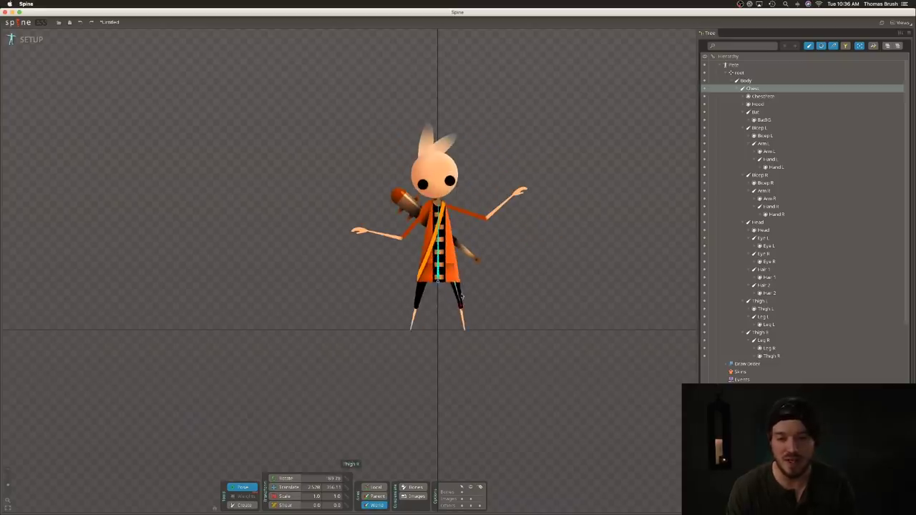
- Try posing the Thigh R and Leg R bones to swing the leg outward, and undo the changes
drag(462, 297, 481, 317)
key(super+z)
key(super+z)
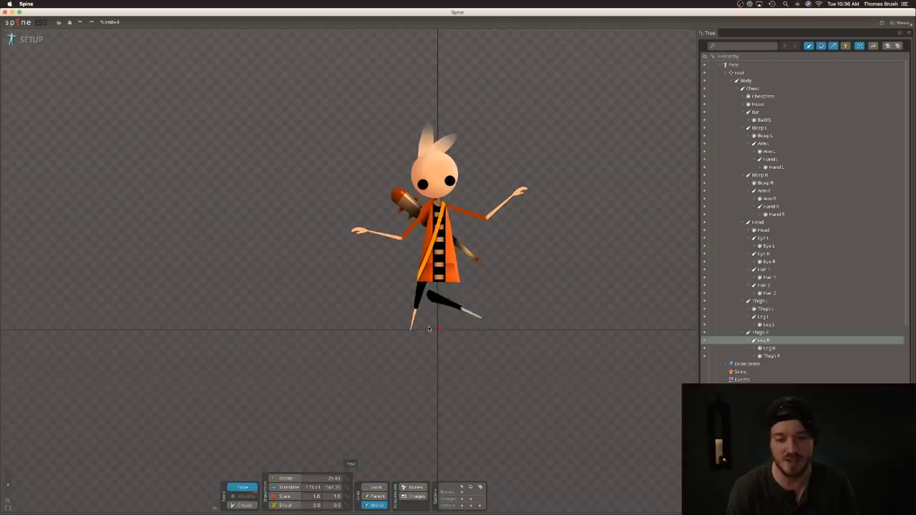
key(ctrl+z)
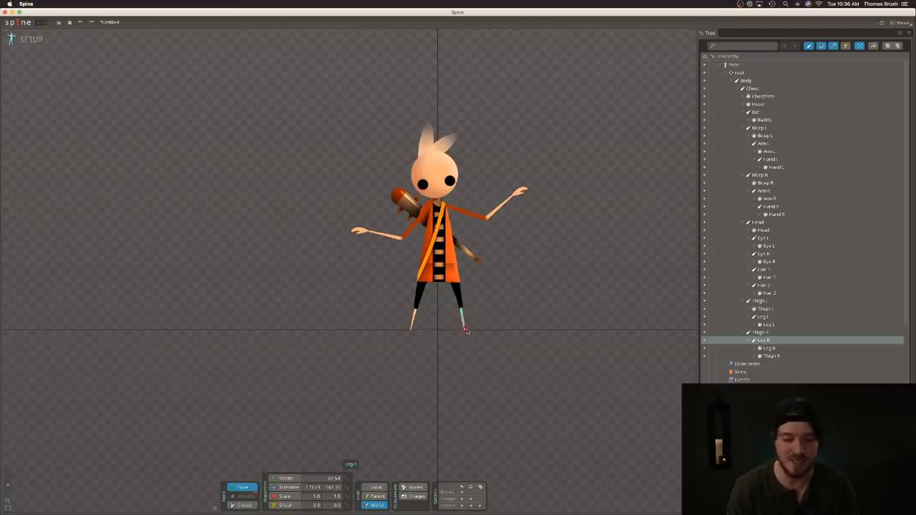
- Try to move the Thigh R image from the Leg R bone to the Thigh R bone in the hierarchy
mouse_move(466, 331)
mouse_down()
mouse_move(494, 301)
mouse_move(491, 270)
mouse_move(487, 315)
mouse_move(494, 282)
mouse_move(504, 289)
mouse_move(471, 332)
mouse_up()
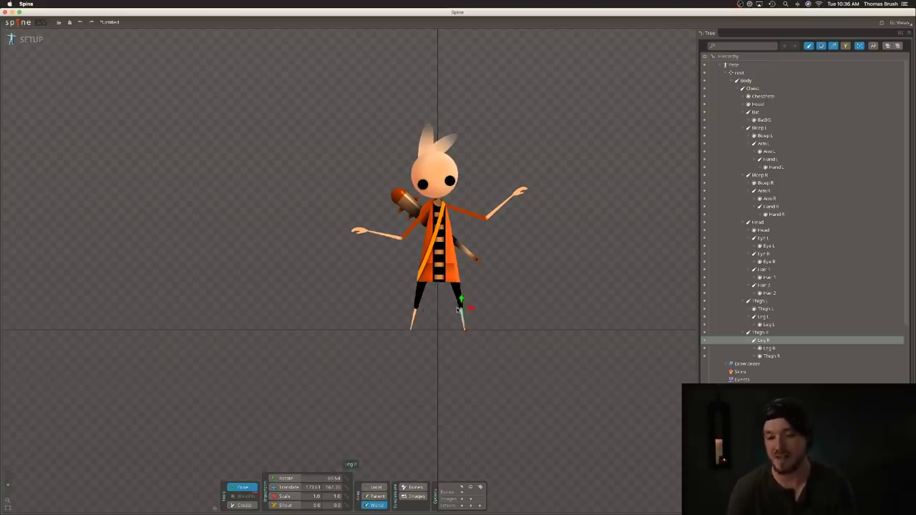
click(772, 349)
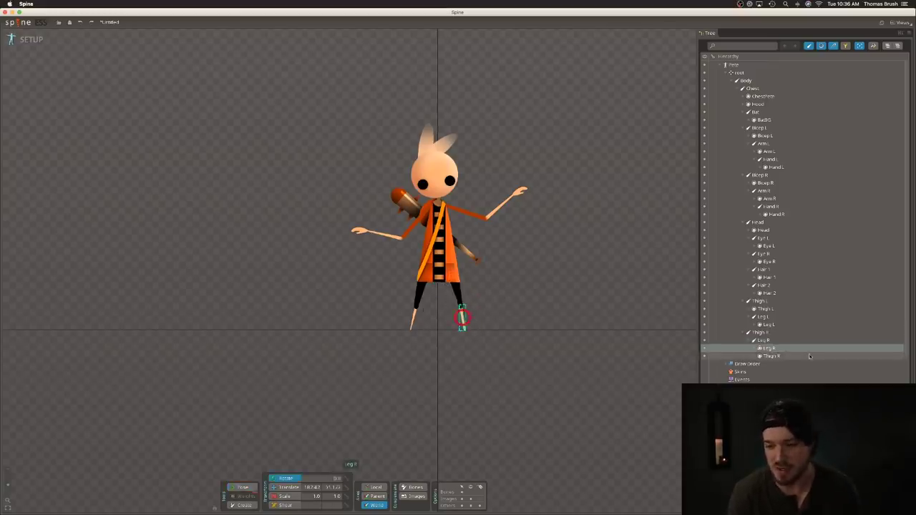
click(772, 356)
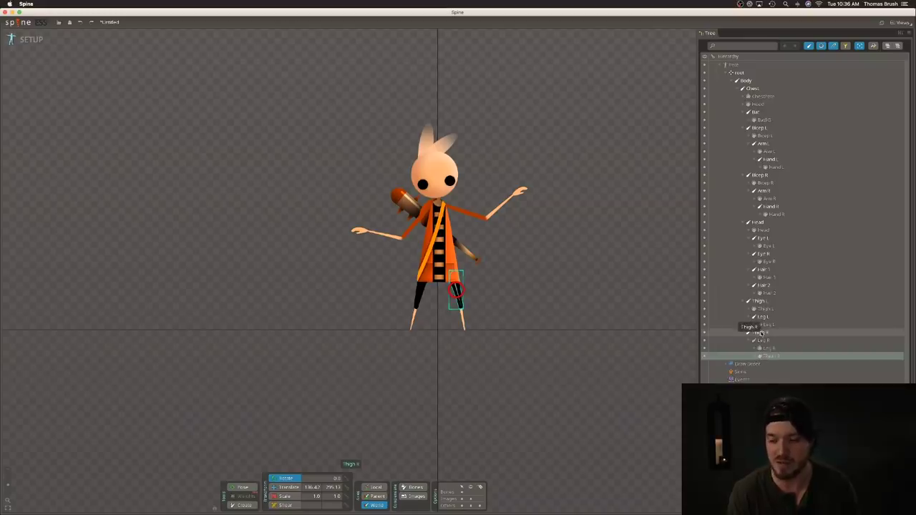
drag(761, 334, 759, 334)
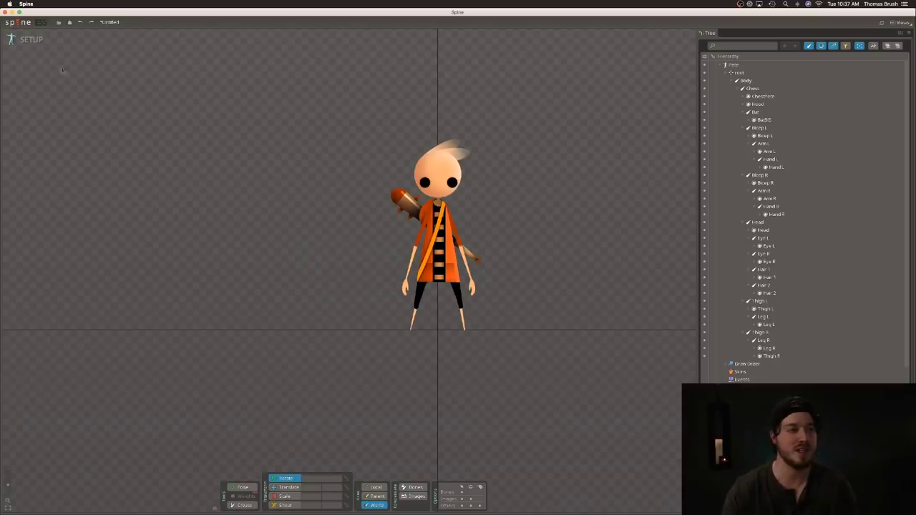
- Switch from Setup to Animate mode and activate the Pose tool
click(30, 43)
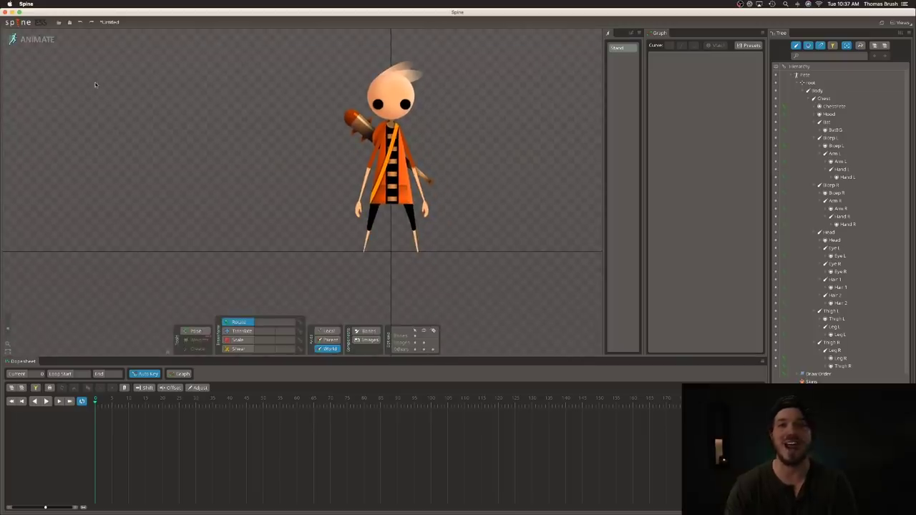
click(197, 331)
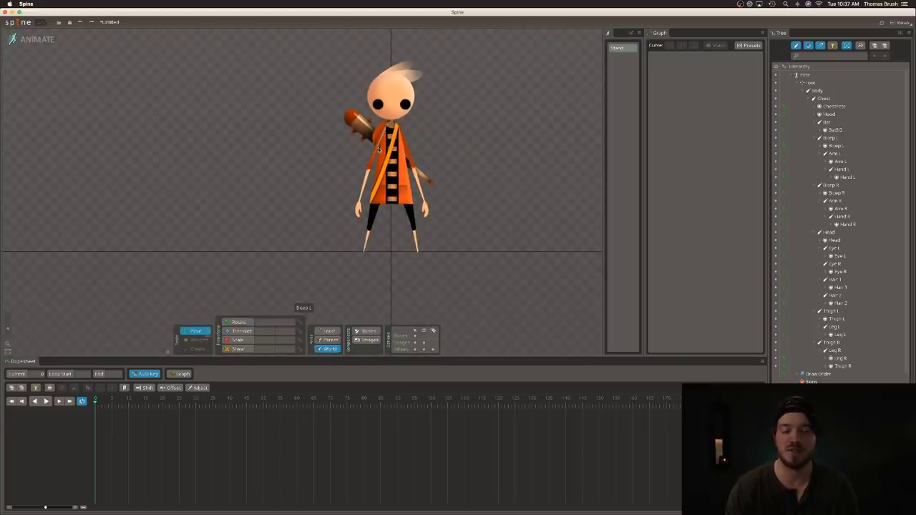
click(414, 149)
click(405, 144)
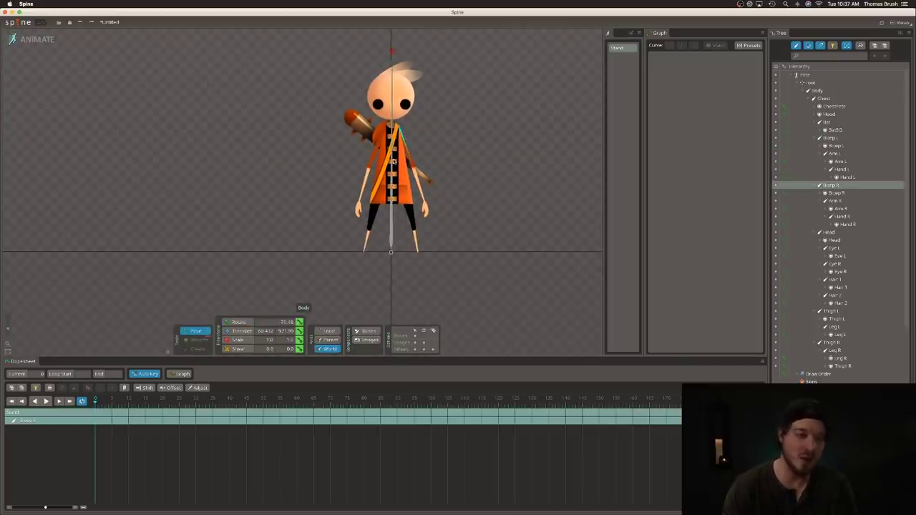
- Key the Chest bone's rotation leaning slightly to one side at frame 0 and to the opposite side at frame 15
click(392, 160)
click(392, 182)
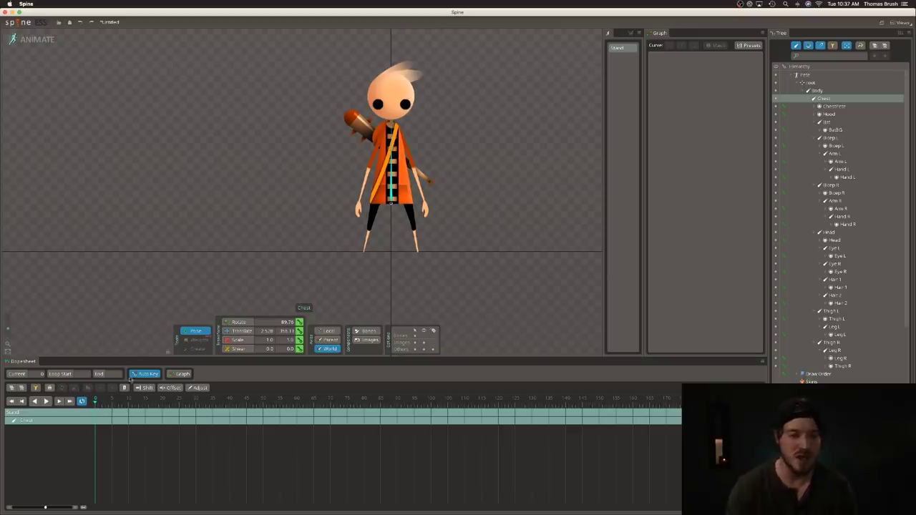
drag(394, 121, 385, 123)
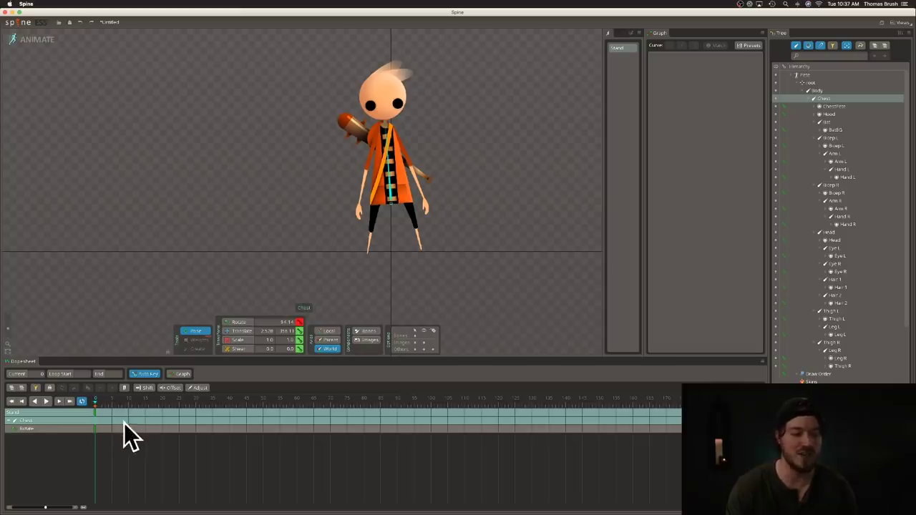
drag(141, 406, 146, 405)
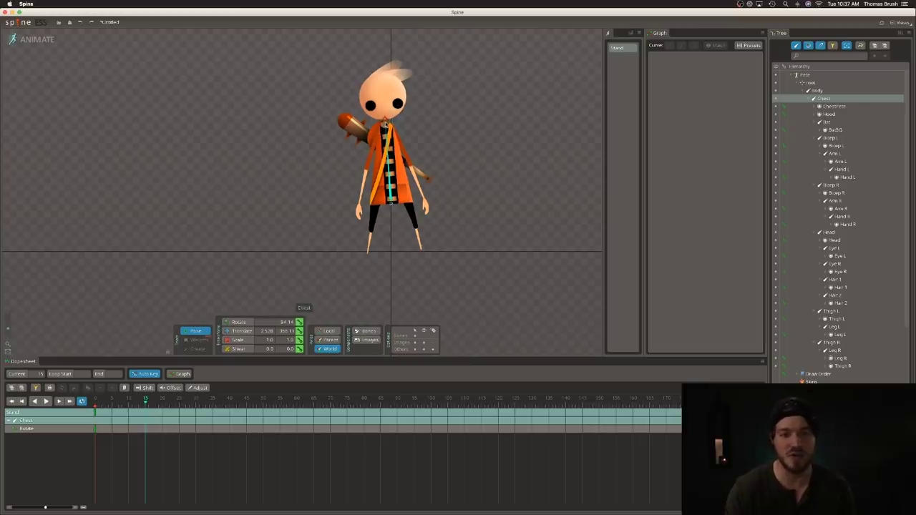
drag(384, 125, 401, 125)
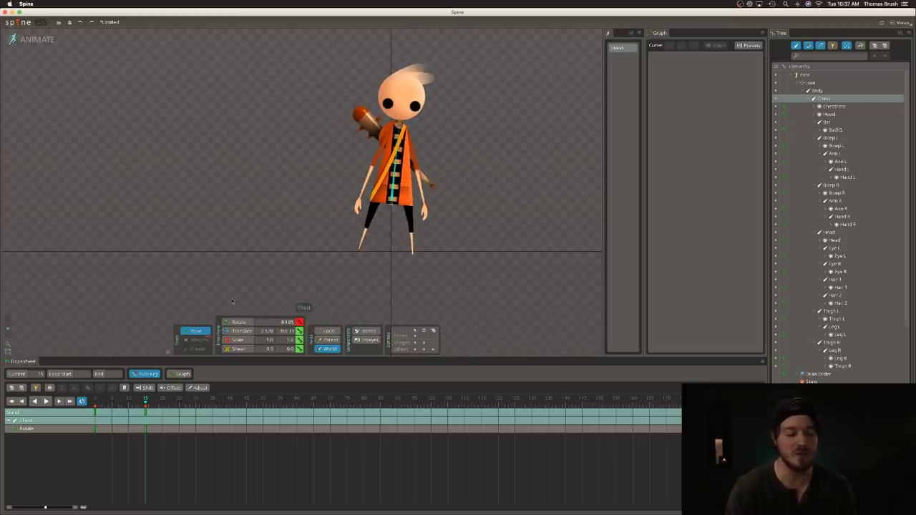
- Copy the Chest bone's frame 0 key to frame 30 and play the sway animation
drag(115, 459, 76, 410)
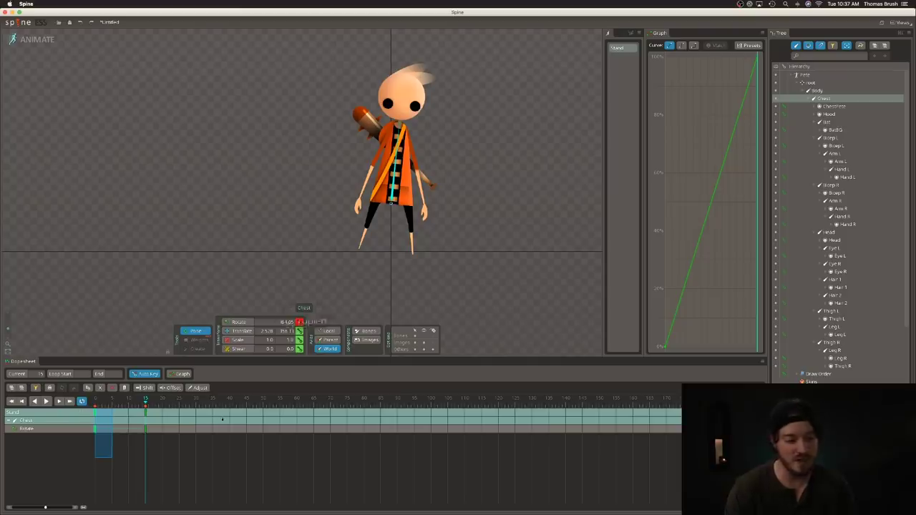
key(super+c)
click(197, 410)
key(super+v)
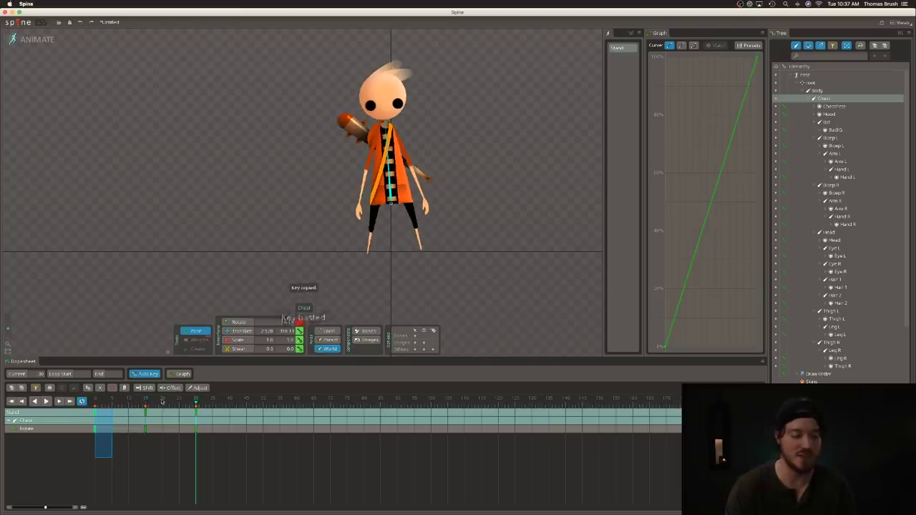
click(45, 402)
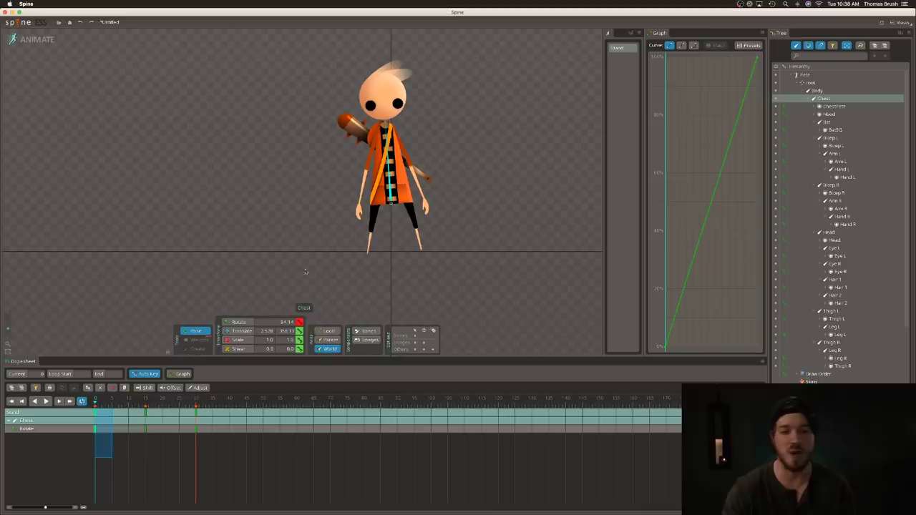
- Pose and key Thigh L and Leg L at frames 0 and 15, and key the right leg's pose at frame 15
click(373, 214)
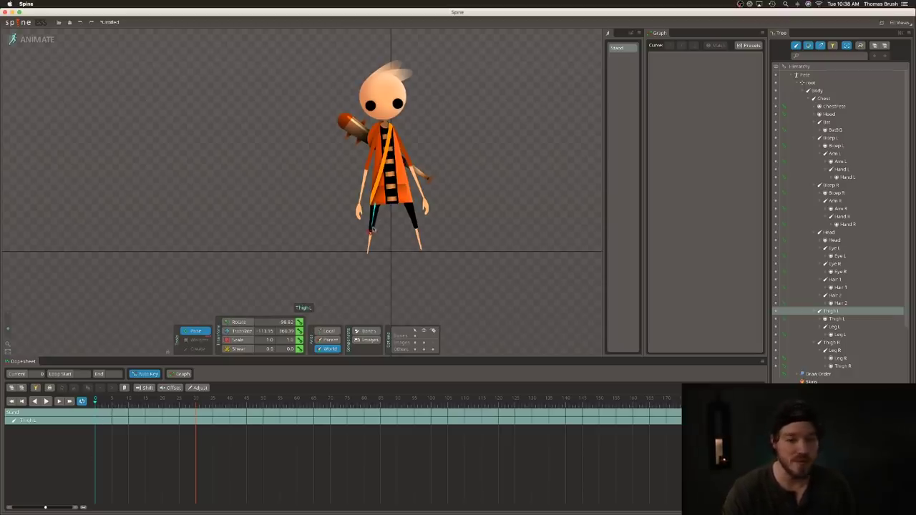
drag(371, 233, 362, 256)
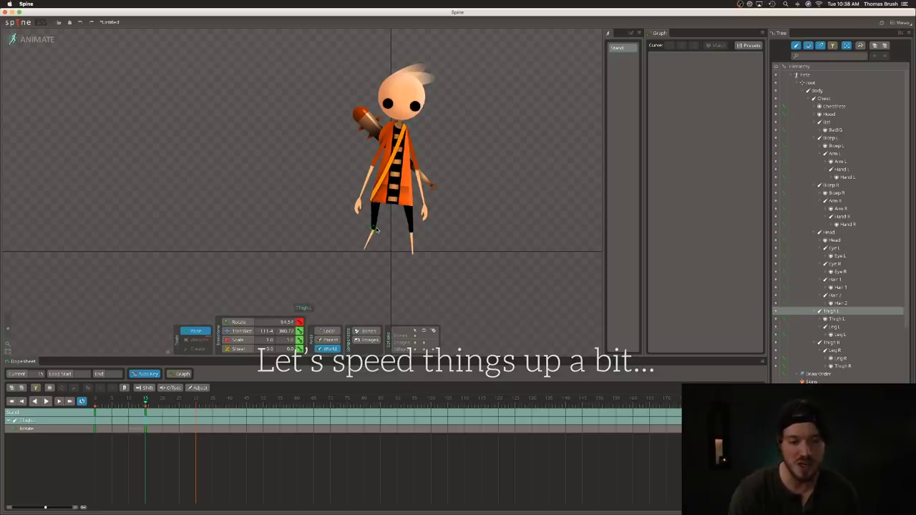
click(365, 252)
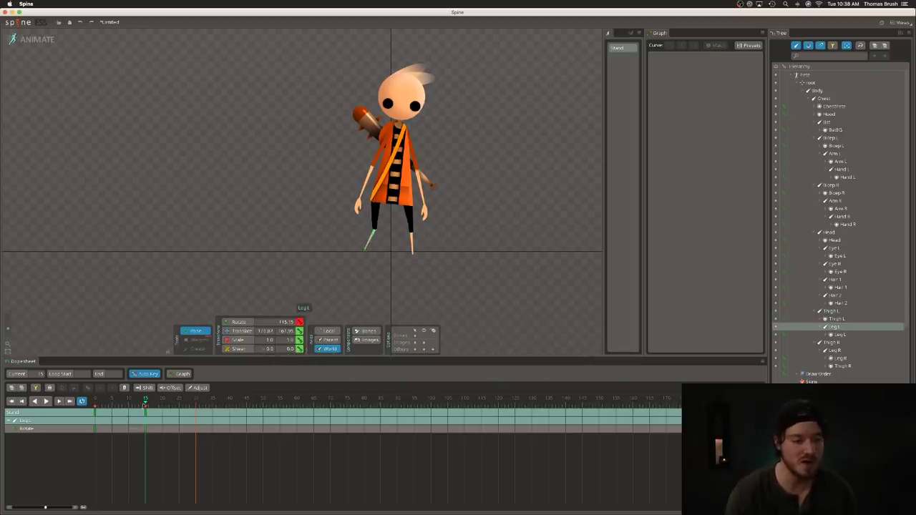
drag(145, 405, 92, 406)
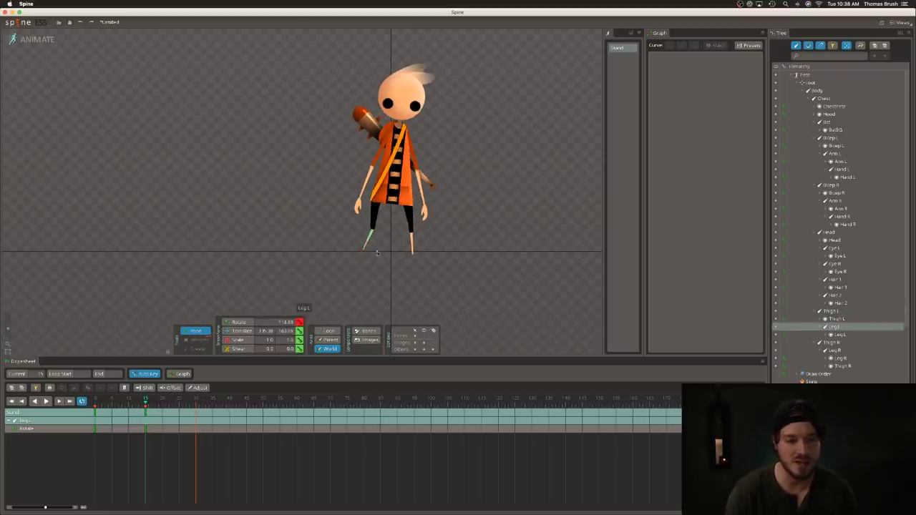
drag(411, 220, 419, 244)
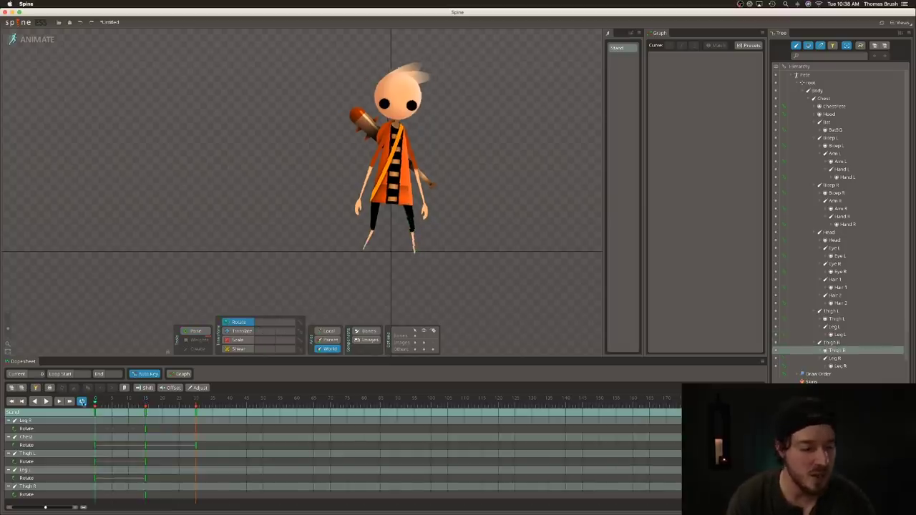
- Copy the frame 0 rotation keys of Thigh L and Leg L to frame 30, and return to the first frame
click(375, 211)
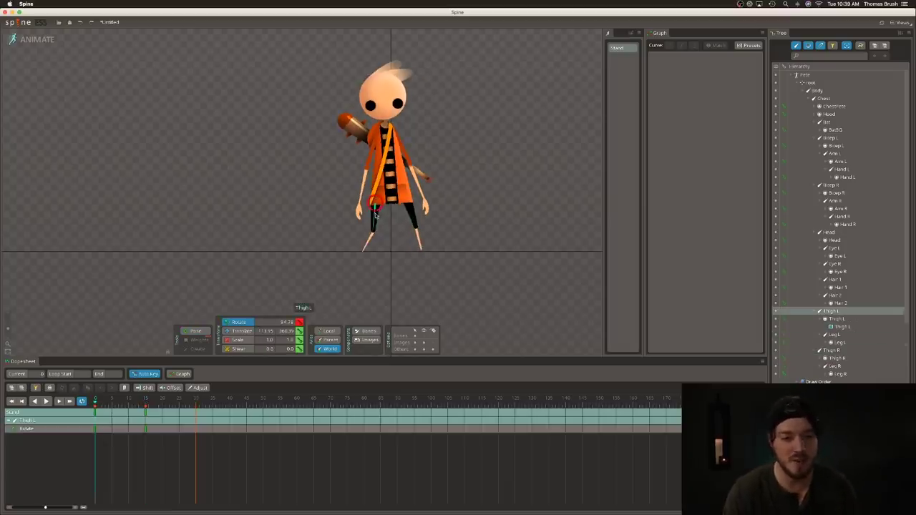
click(366, 238)
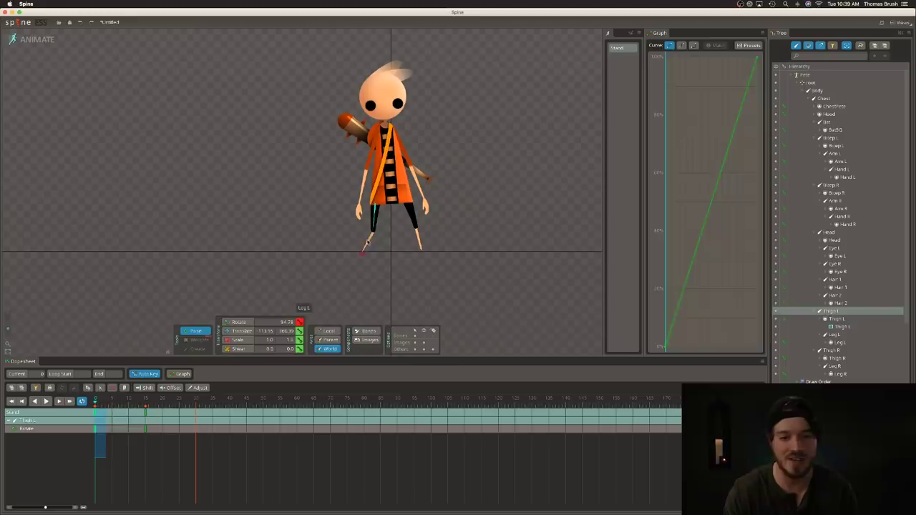
super+click(375, 219)
drag(113, 466, 93, 408)
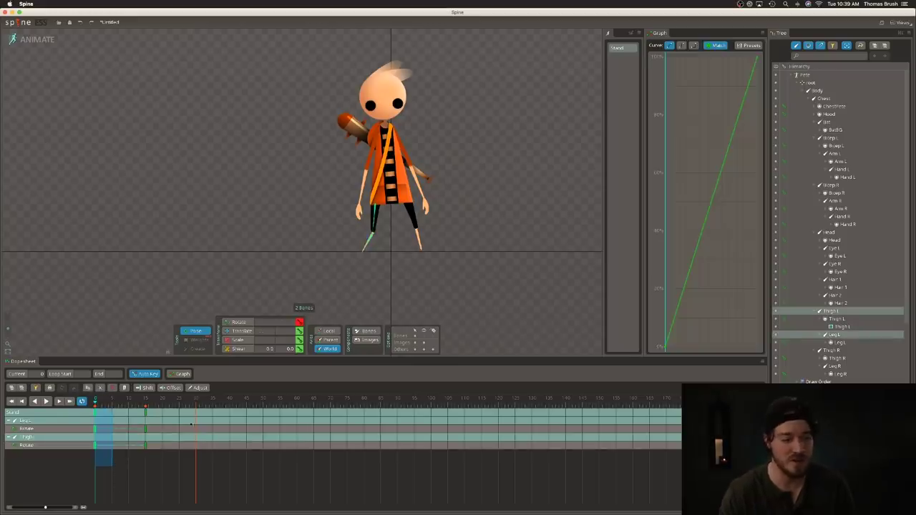
key(super+c)
click(196, 403)
key(super+v)
click(11, 401)
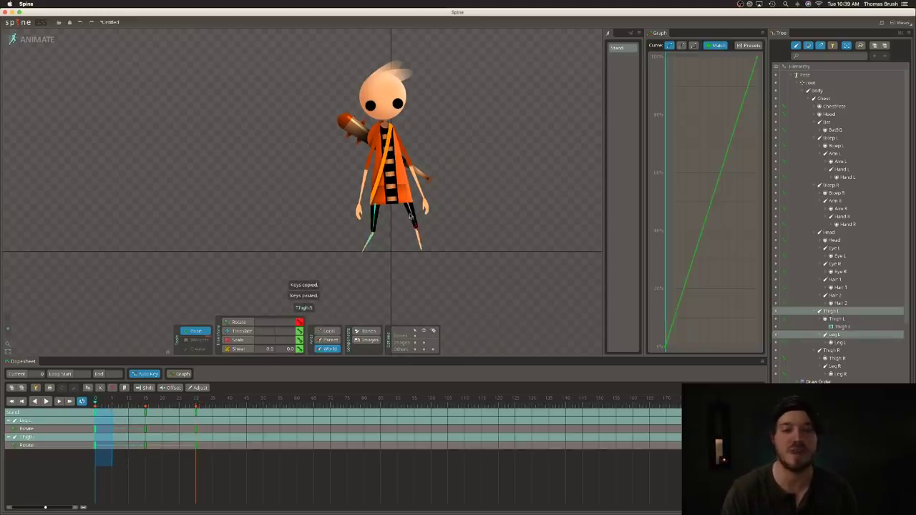
- Key Thigh R's rotation at frame 0, and at frame 15 swing Thigh R outward with Leg R turned vertical
click(411, 216)
drag(416, 229, 415, 231)
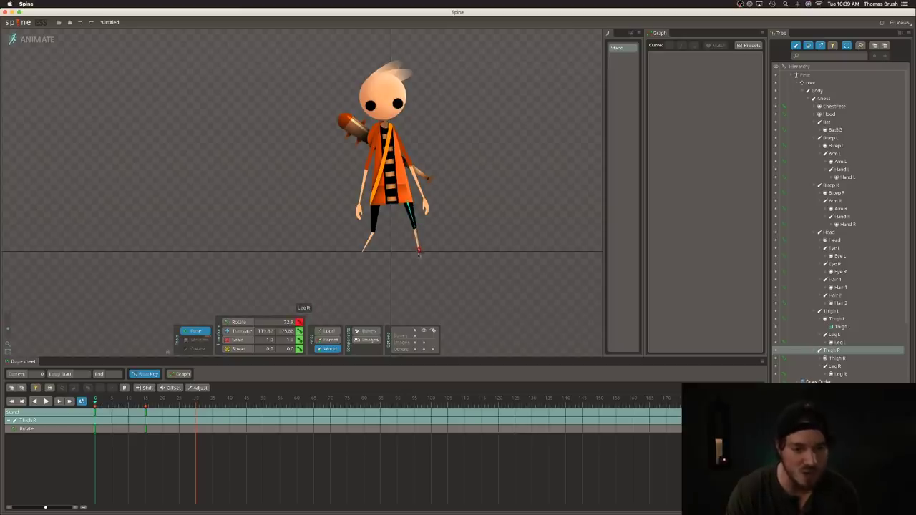
click(145, 401)
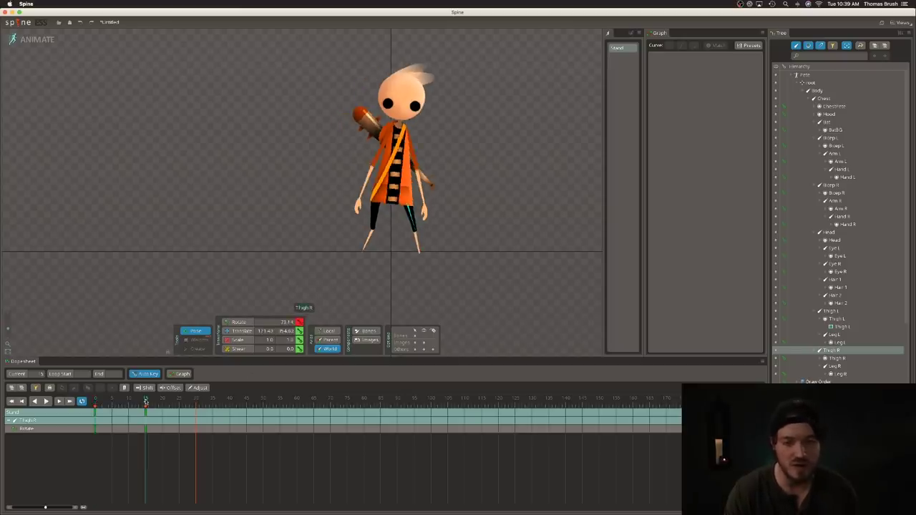
drag(412, 233, 430, 242)
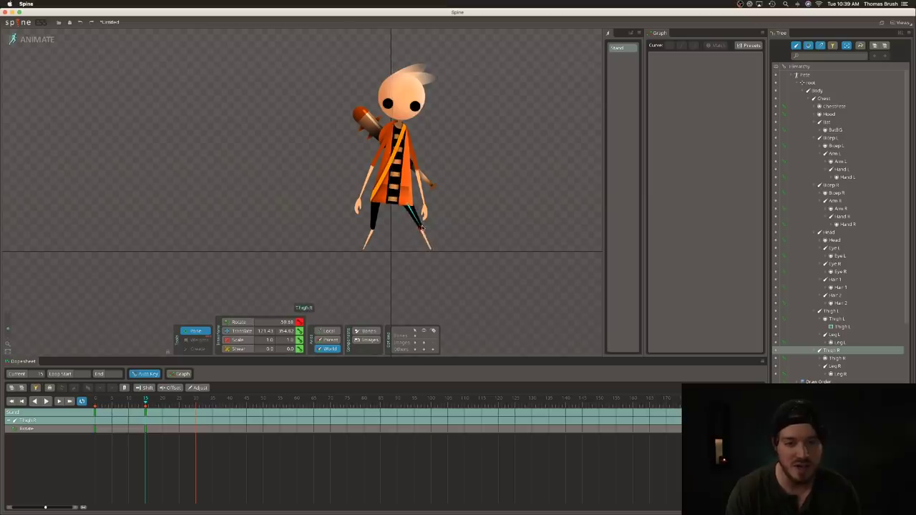
click(432, 249)
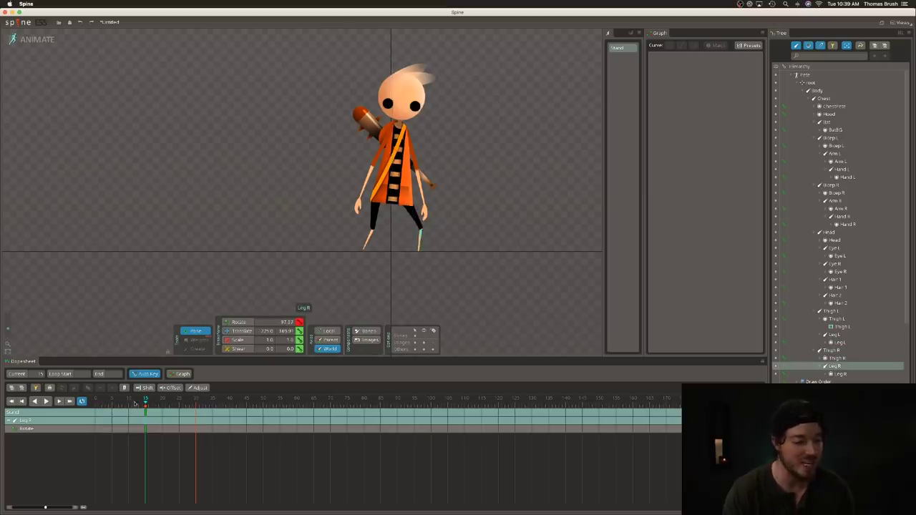
- Add a rotation key for the Leg R bone at frame 0
drag(135, 404, 70, 402)
key(space)
click(406, 211)
click(417, 241)
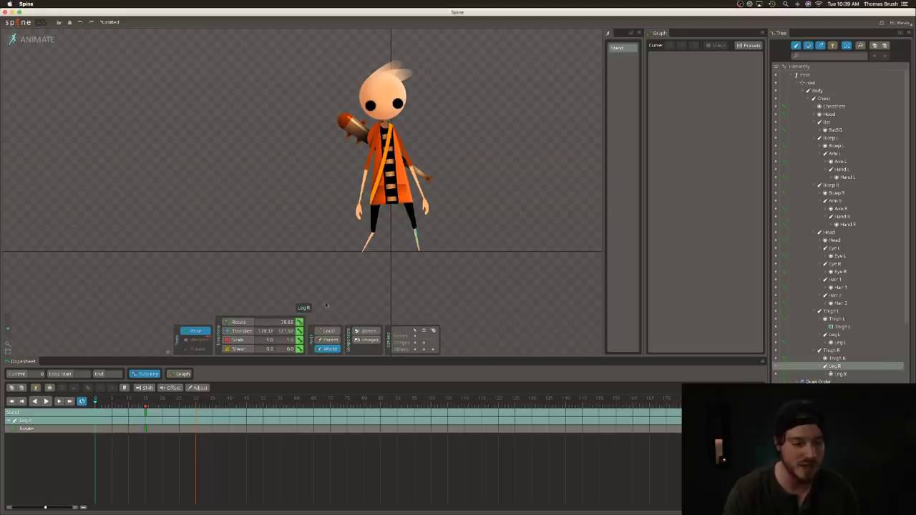
click(300, 332)
key(super+z)
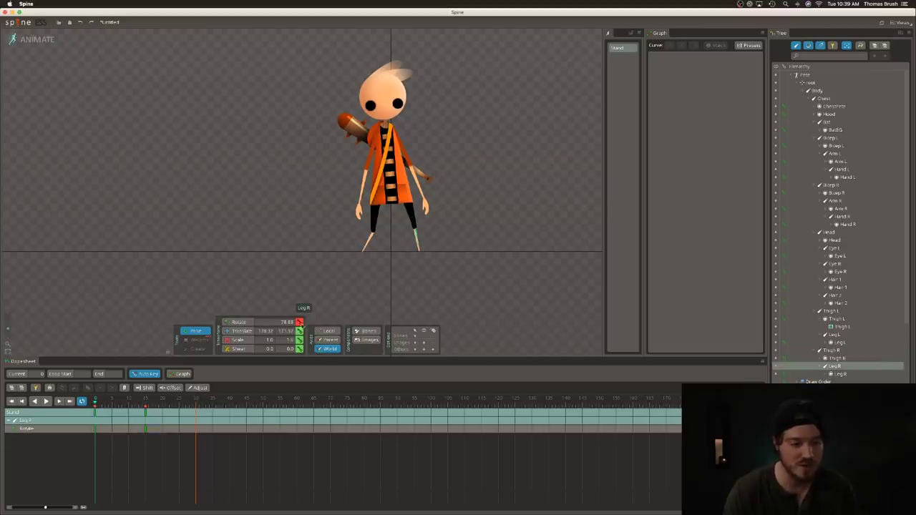
key(space)
- Copy the frame 0 keys of all animated bones to frame 30 and play the looping animation
click(95, 412)
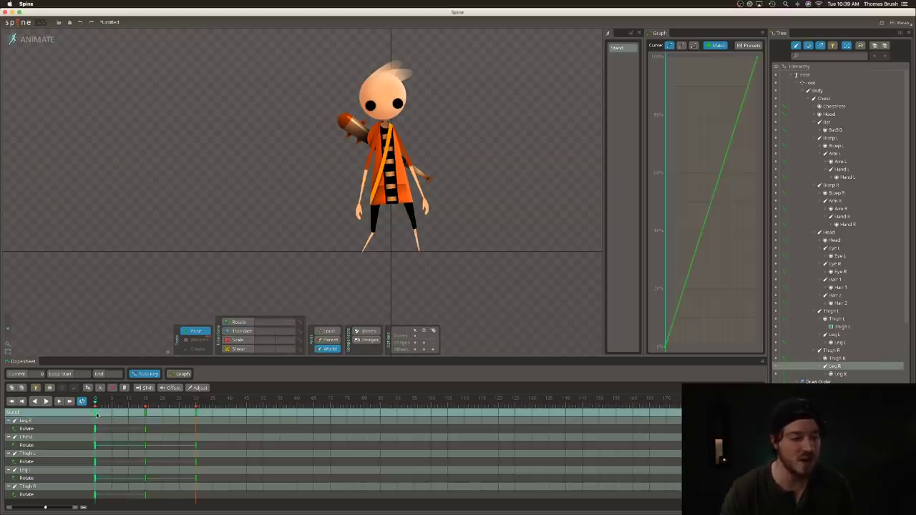
key(super+c)
click(198, 406)
key(ctrl+v)
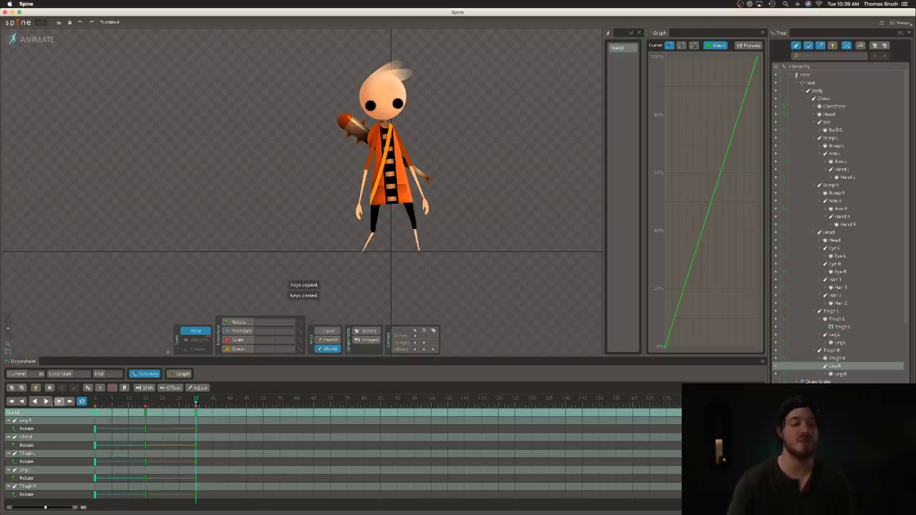
click(47, 401)
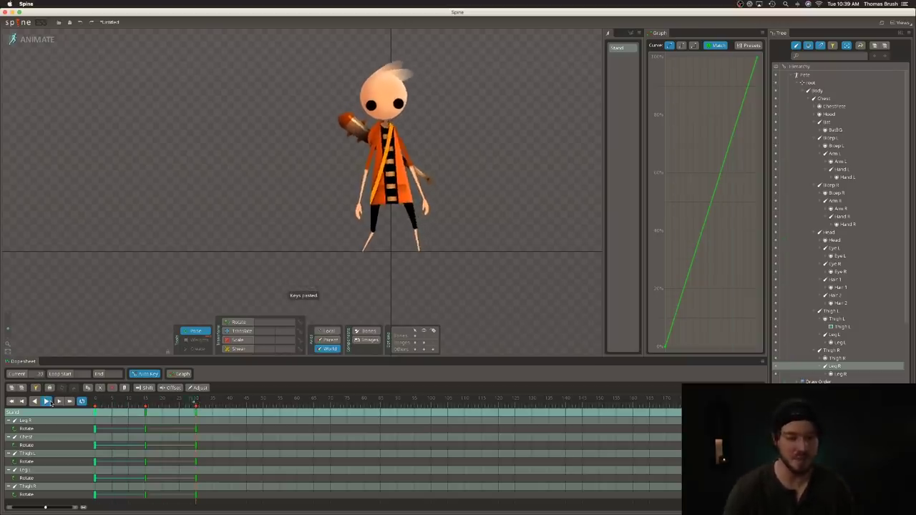
- Rotate the Thigh L bone slightly outward at frame 15 to refine the left leg's pose, and replay the animation
click(367, 252)
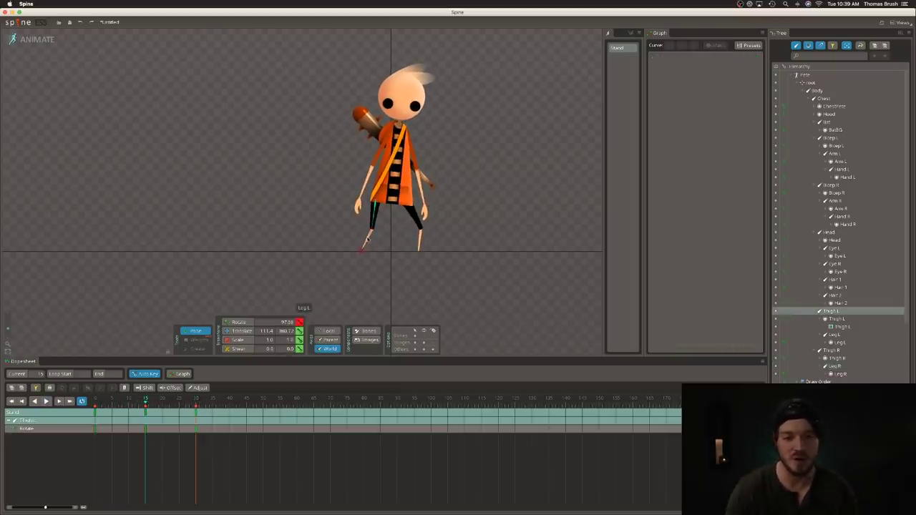
click(371, 227)
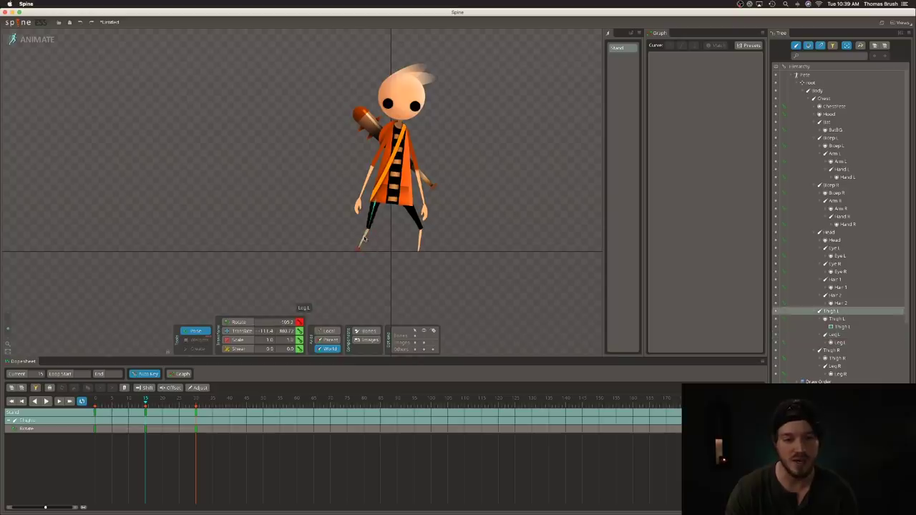
click(369, 228)
click(370, 229)
click(46, 402)
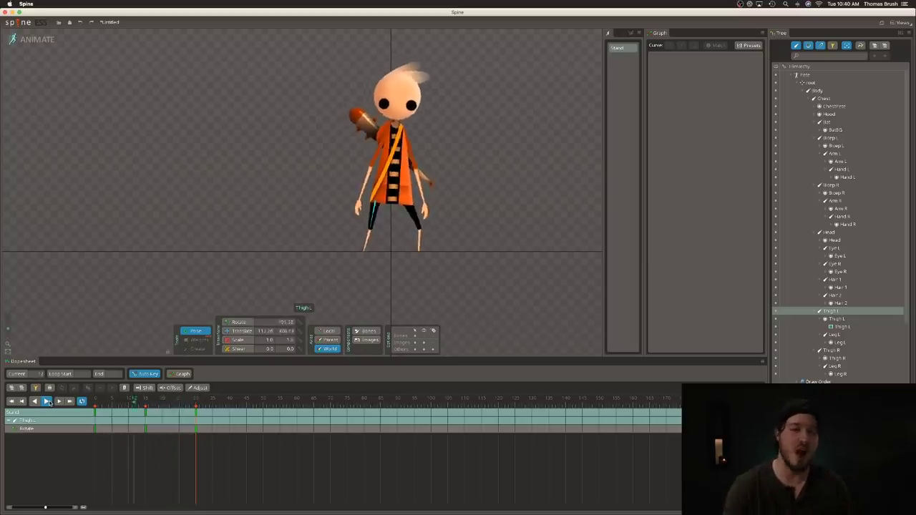
- At frame 0, rotate the Bicep L and Arm L bones outward and swing the right arm bones in towards the body
click(46, 401)
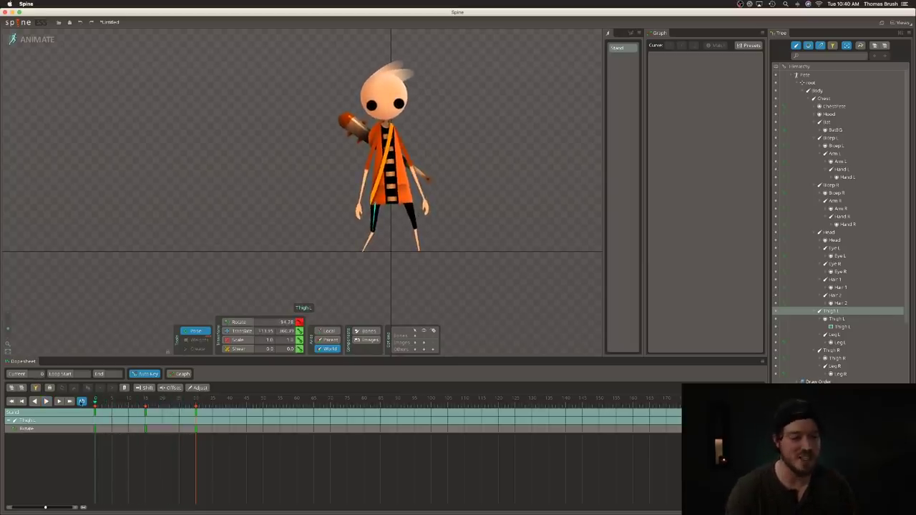
drag(365, 159, 357, 159)
drag(347, 201, 342, 201)
click(337, 211)
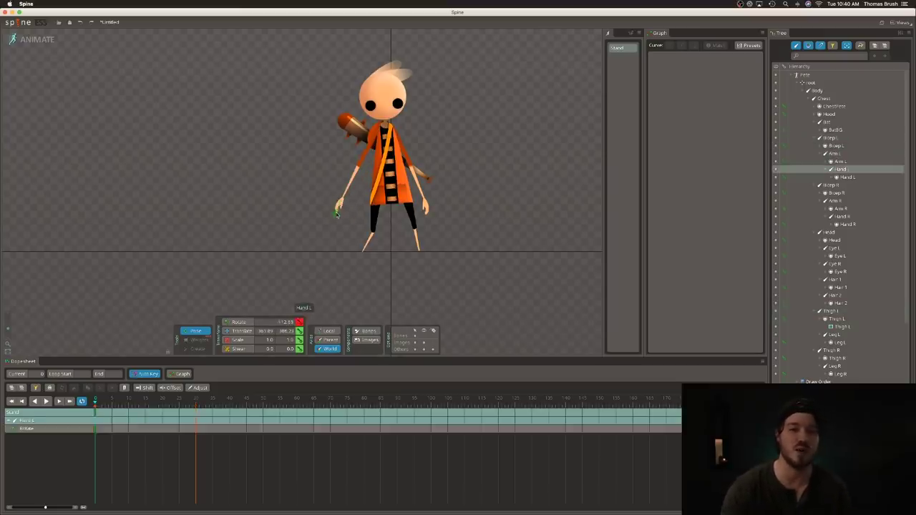
click(411, 153)
click(418, 193)
click(420, 215)
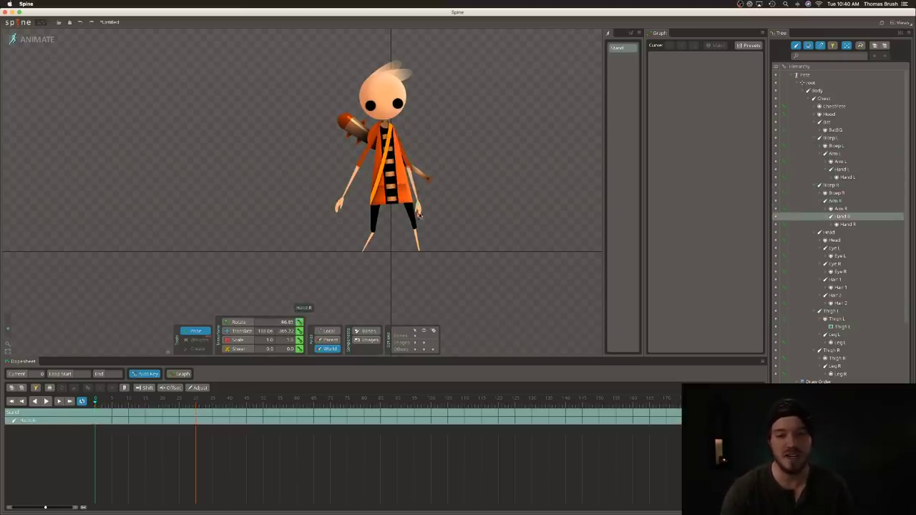
drag(420, 214, 387, 154)
- Pose the head, hair and bat bones at frame 0, with the hair rotated upward
click(382, 103)
drag(382, 100, 401, 69)
drag(361, 130, 376, 107)
- At frame 15, swing the left arm and hand in towards the body and the right arm and hand outward
click(146, 400)
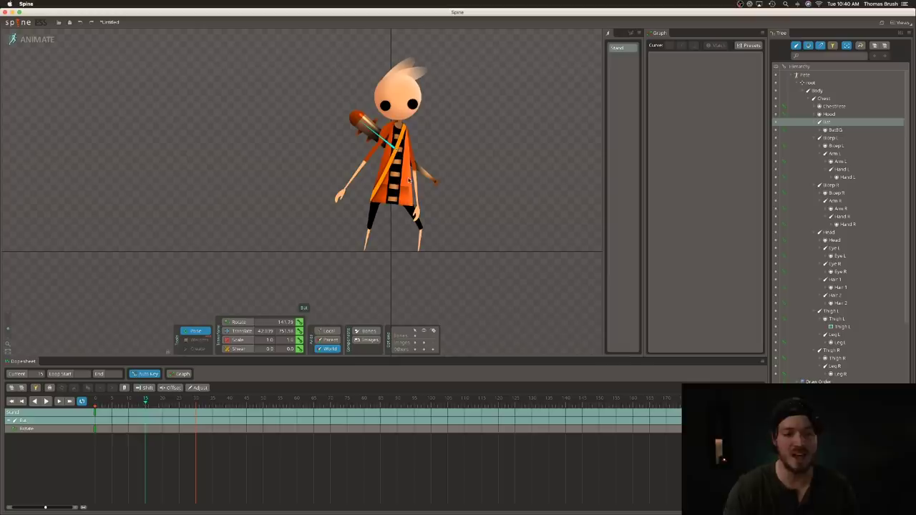
drag(375, 147, 381, 149)
click(360, 197)
drag(361, 198, 360, 210)
drag(412, 151, 419, 150)
click(432, 205)
drag(431, 205, 435, 210)
- At frame 15, rotate the Bat bone upward and tilt the head and hair bones over to the right
click(358, 119)
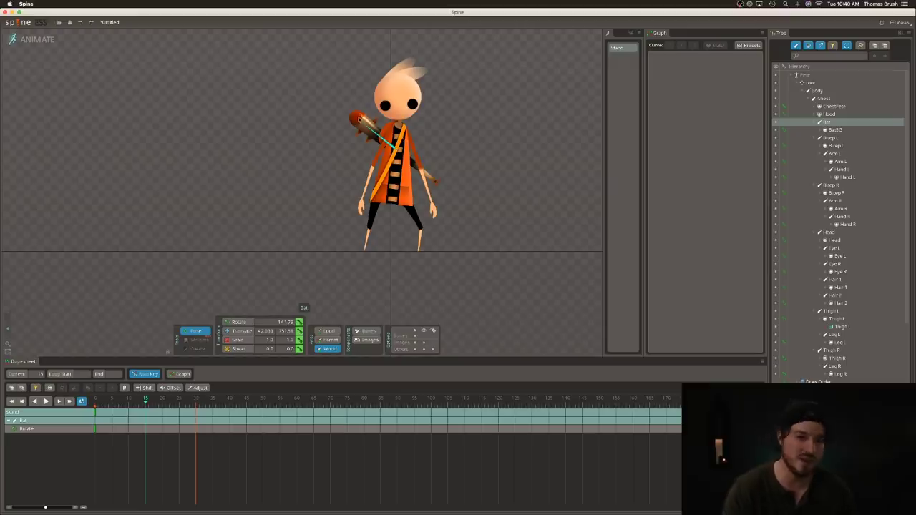
drag(359, 120, 366, 112)
click(403, 78)
drag(405, 76, 427, 74)
click(422, 79)
click(417, 70)
- At frame 0, rotate the Hair 1 and Hair 2 bones upward to contrast with the frame 15 pose
drag(140, 400, 95, 402)
drag(385, 61, 379, 60)
click(392, 70)
click(403, 67)
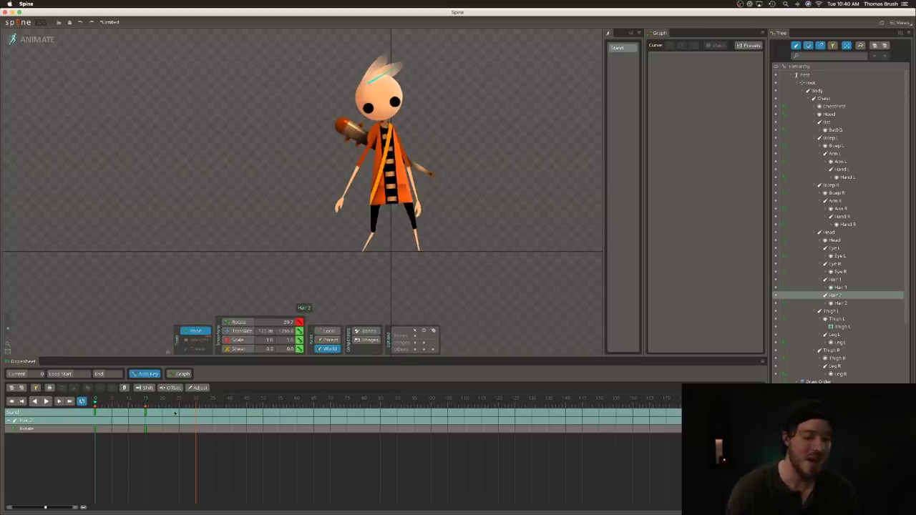
- Copy all bones' frame 0 keys to frame 30 so the animation loops, and play it
drag(145, 402, 95, 401)
click(239, 322)
key(space)
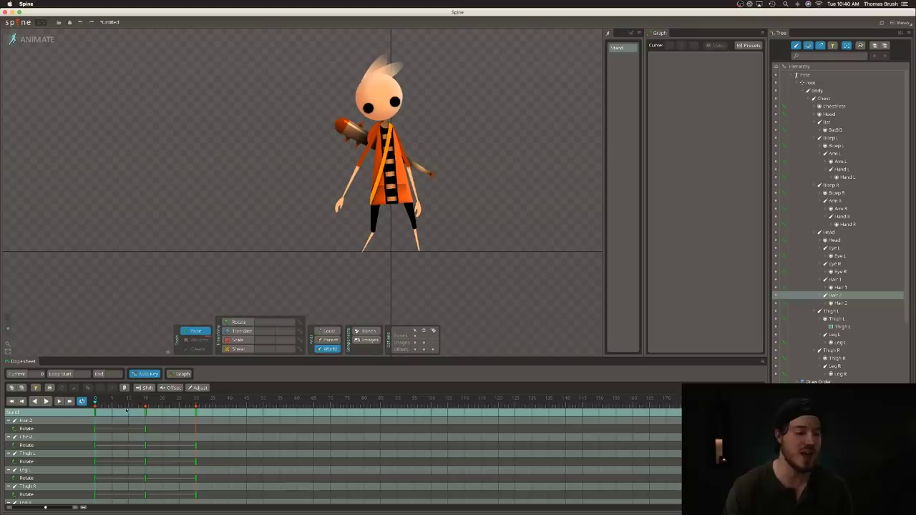
click(96, 412)
key(ctrl+c)
click(196, 406)
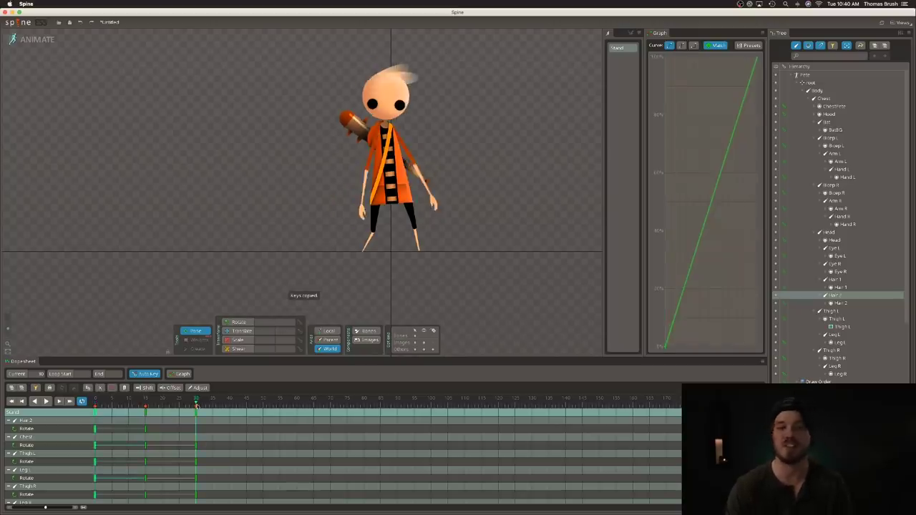
key(ctrl+v)
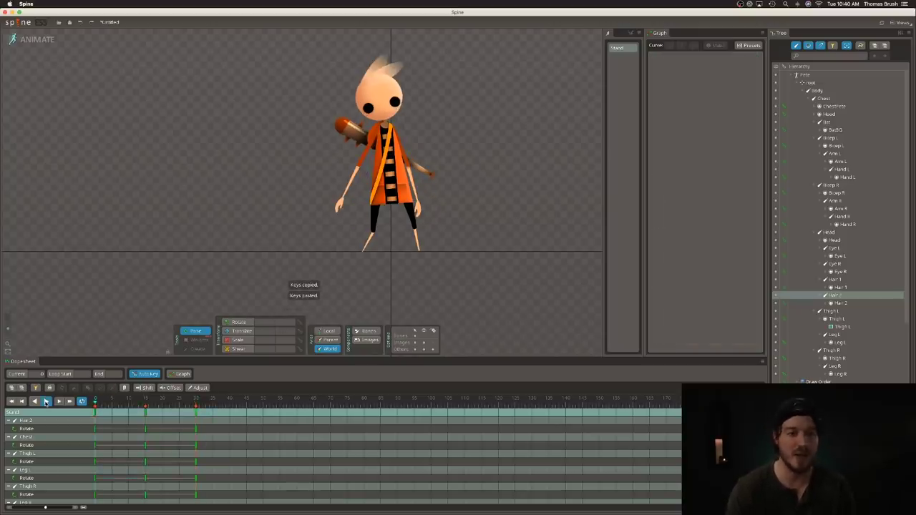
- Give all keys from frame 0 to 30 a Bezier curve with longer ease-in and ease-out handles, and play the animation
click(145, 401)
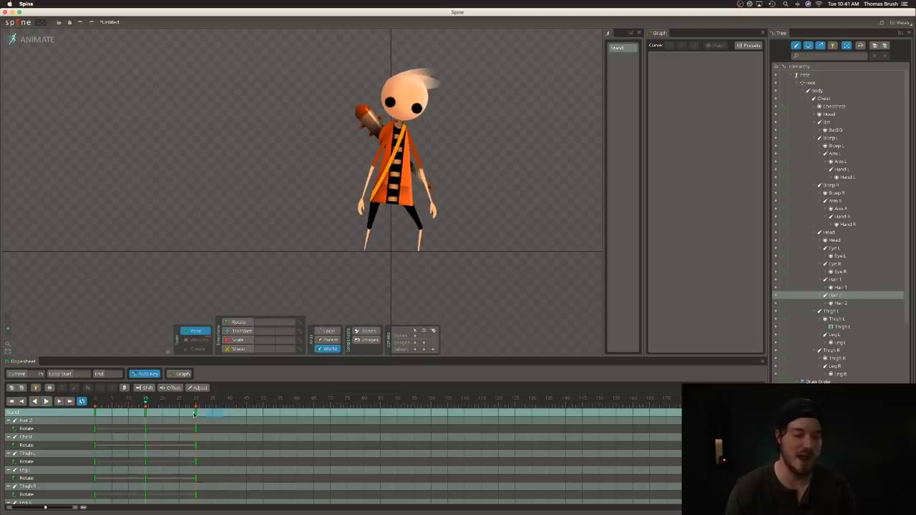
drag(195, 415, 94, 415)
click(683, 46)
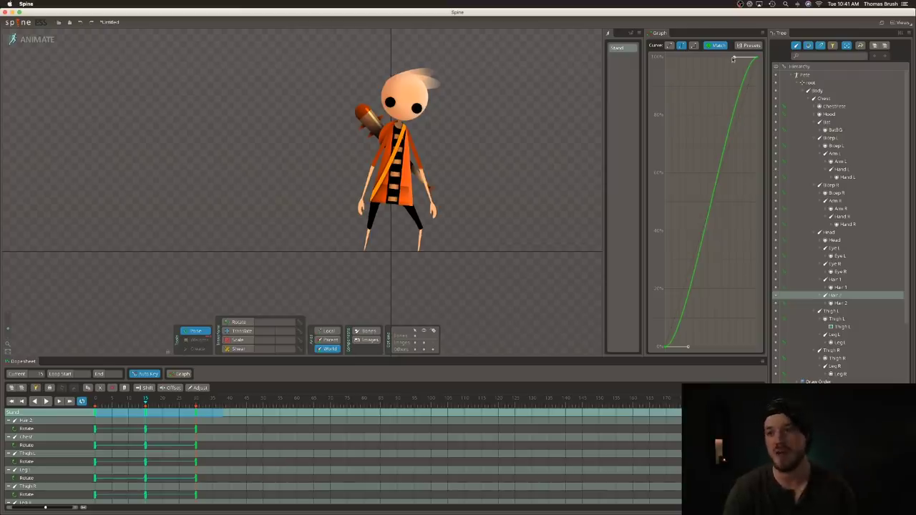
drag(733, 60, 707, 60)
drag(689, 348, 717, 348)
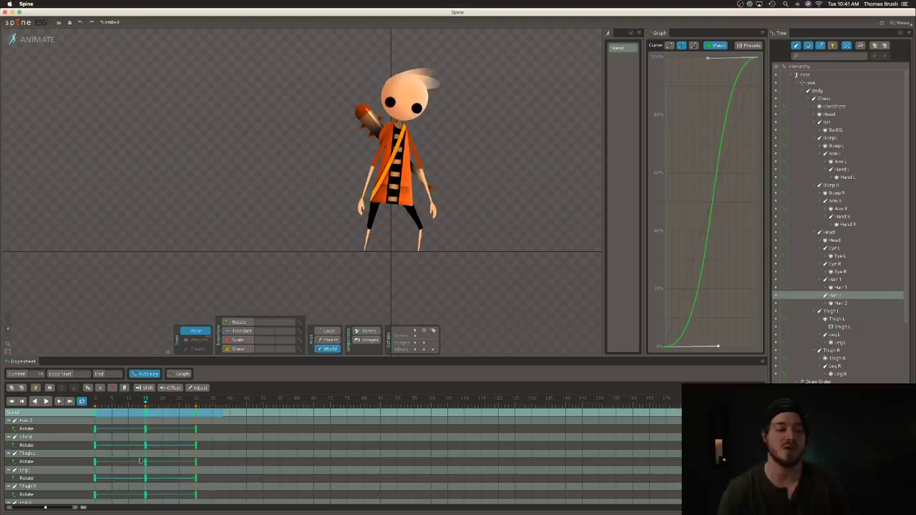
click(46, 401)
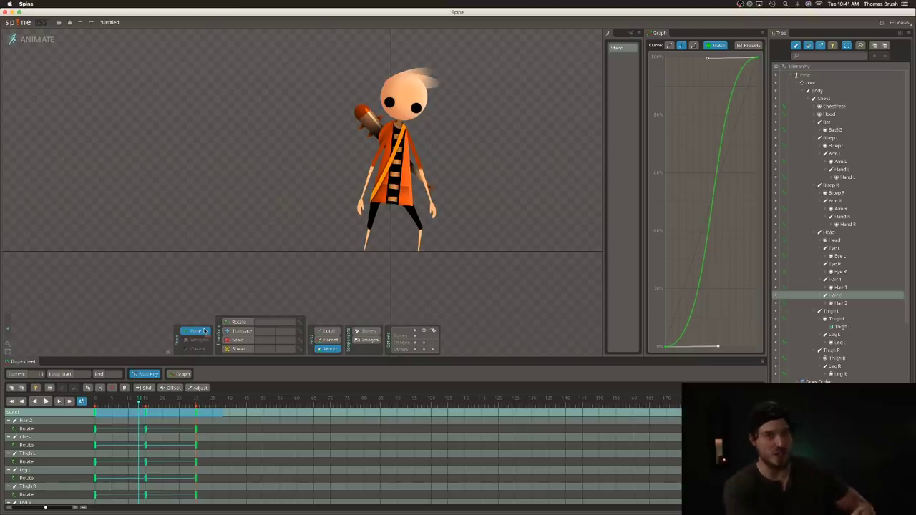
- Offset the Hand L rotation keys to about frames 11 and 26, and offset the Hand R keys similarly
click(361, 211)
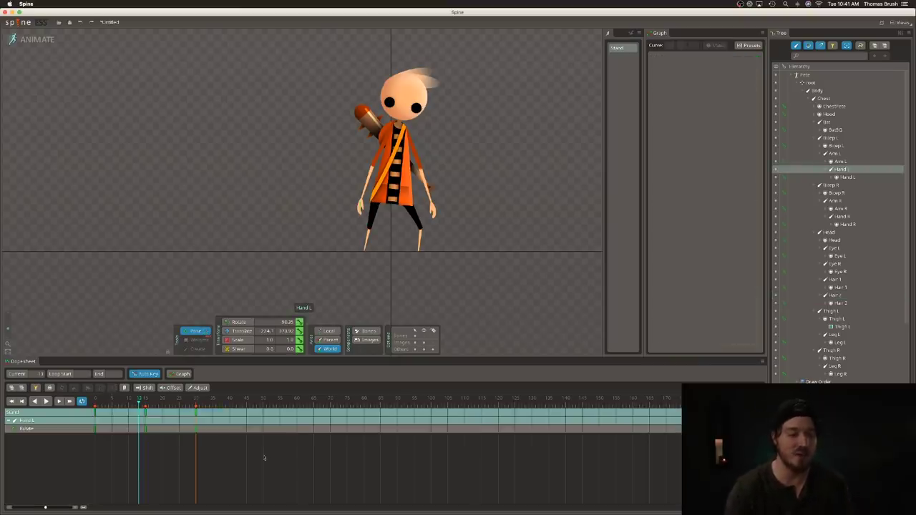
drag(264, 466, 70, 390)
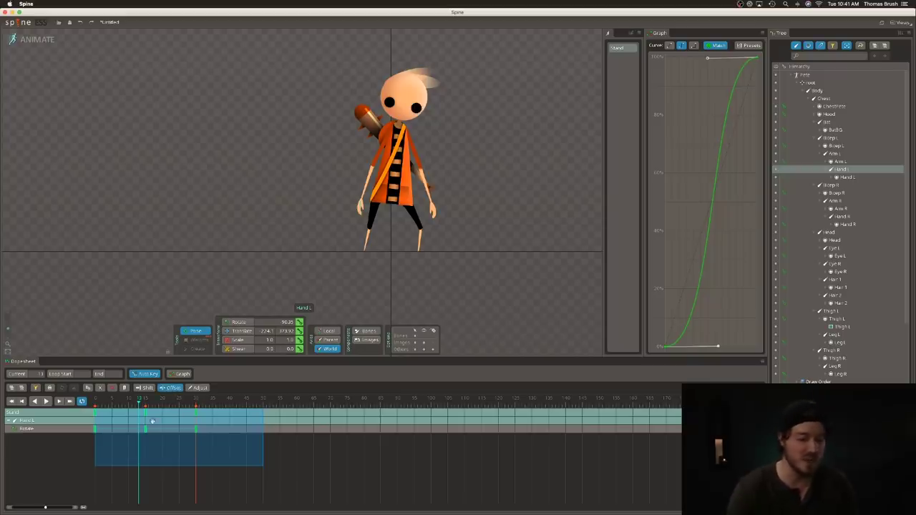
drag(153, 421, 138, 421)
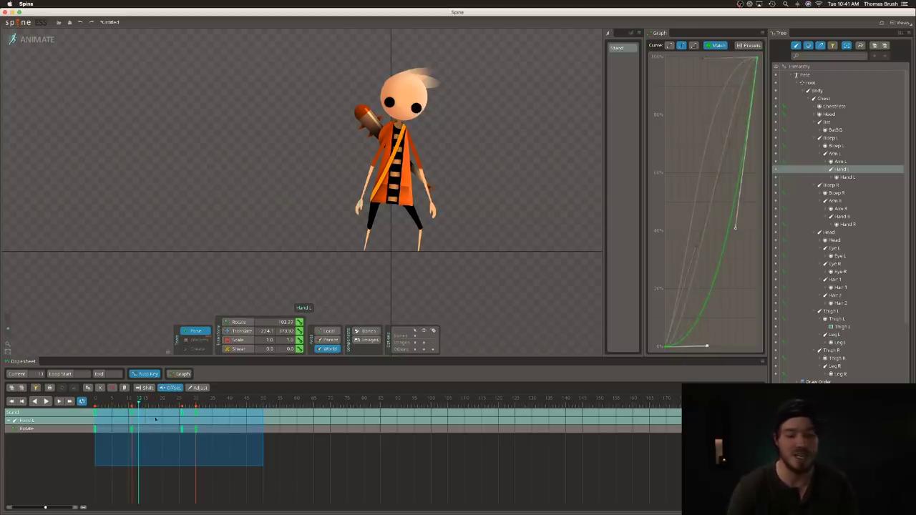
click(434, 214)
drag(226, 484, 93, 409)
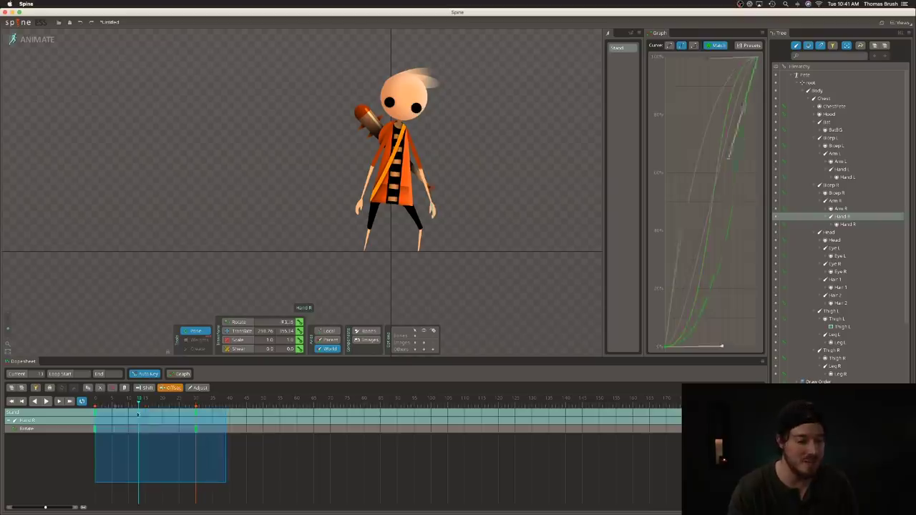
- Offset the rotation keys of Arm L to about frames 7 and 22 and of Arm R to about frames 8 and 23
click(372, 182)
drag(241, 494, 94, 409)
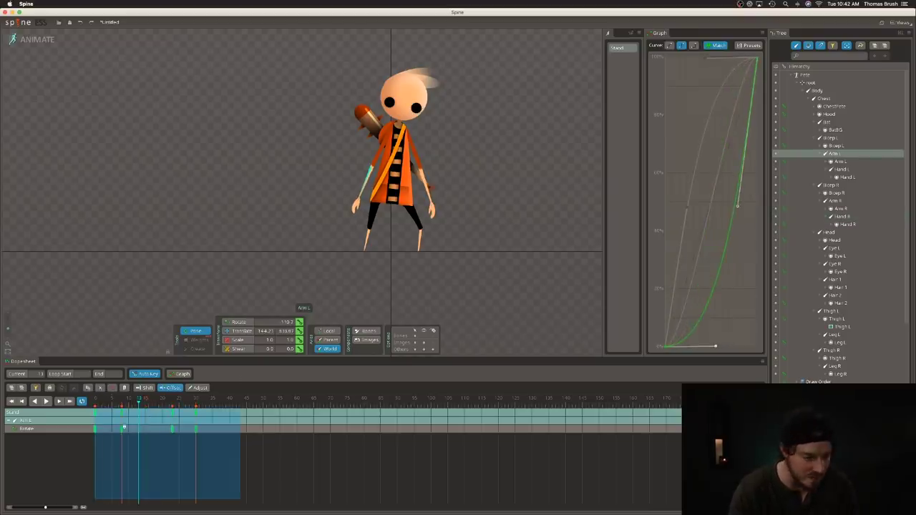
drag(124, 422, 128, 425)
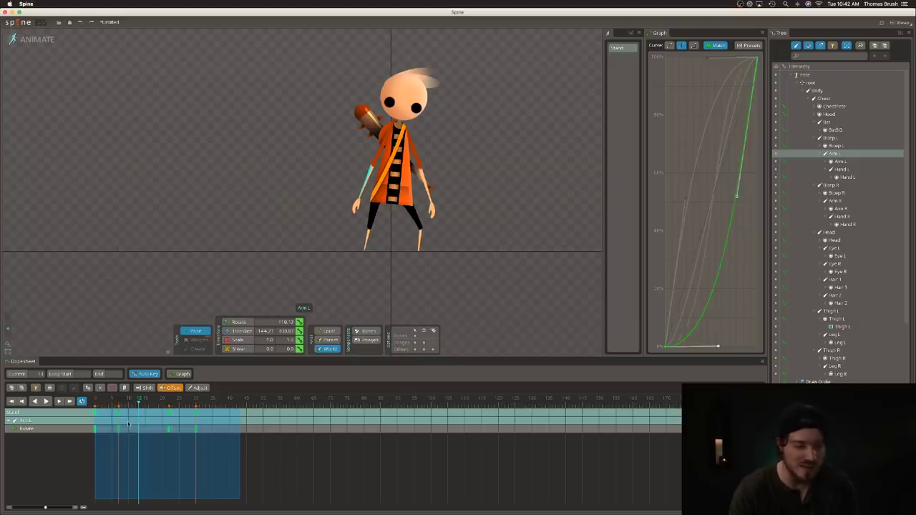
click(426, 187)
drag(263, 476, 93, 409)
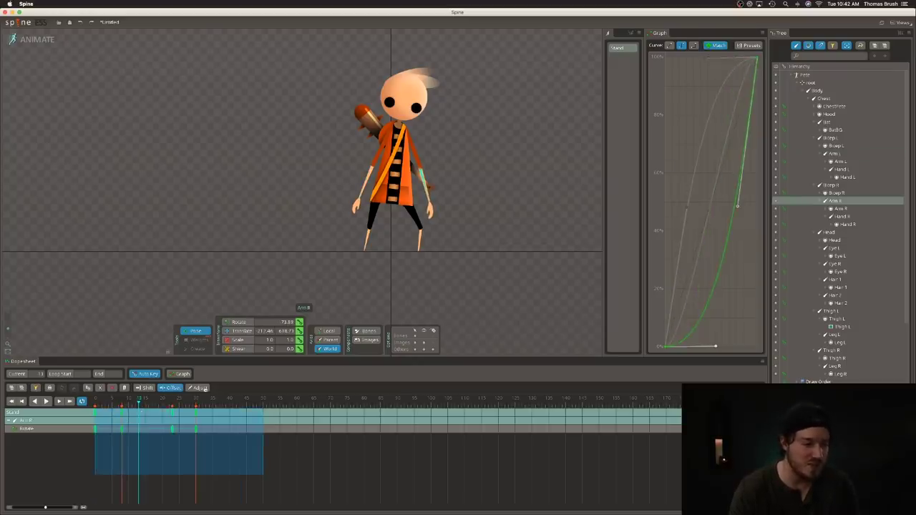
- Offset the Bicep R rotation keys, and offset the Bicep L keys to about frames 7 and 22
click(415, 153)
drag(304, 474, 28, 380)
drag(147, 418, 149, 418)
click(386, 139)
drag(320, 482, 18, 375)
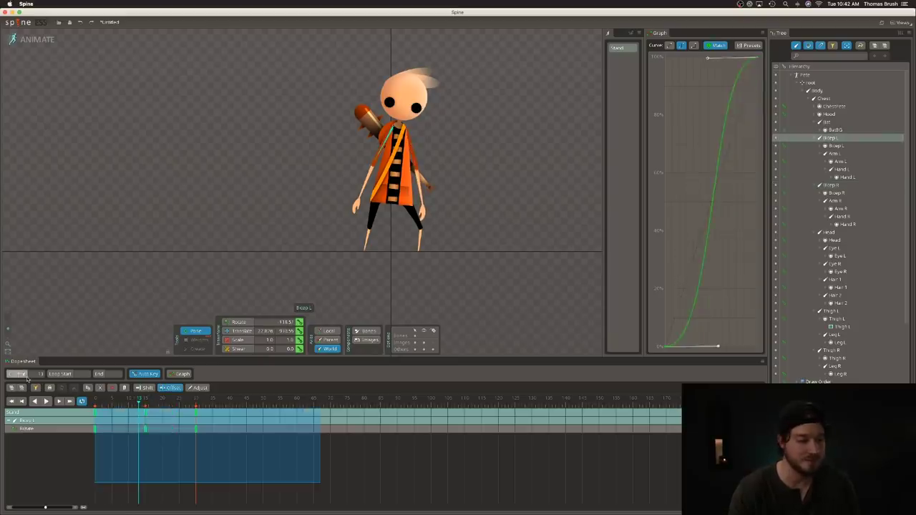
drag(143, 428, 156, 428)
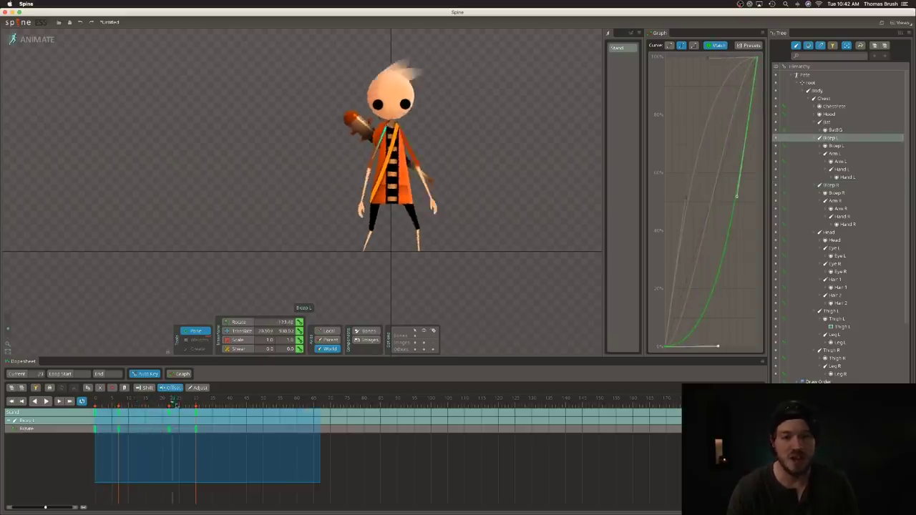
- Scrub the animation, offset the Arm L rotation keys again to about frames 12 and 27, and replay it
drag(162, 415, 111, 414)
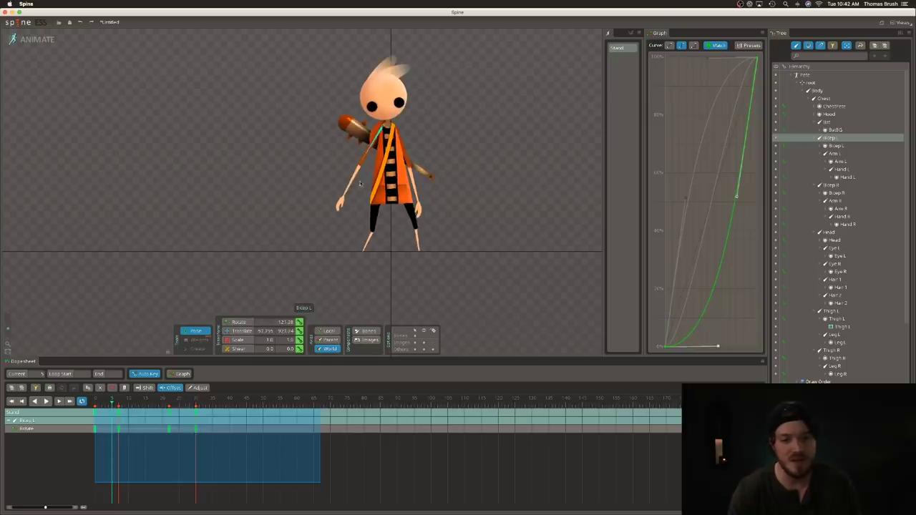
click(356, 178)
drag(263, 491, 35, 383)
drag(217, 413, 161, 401)
click(137, 401)
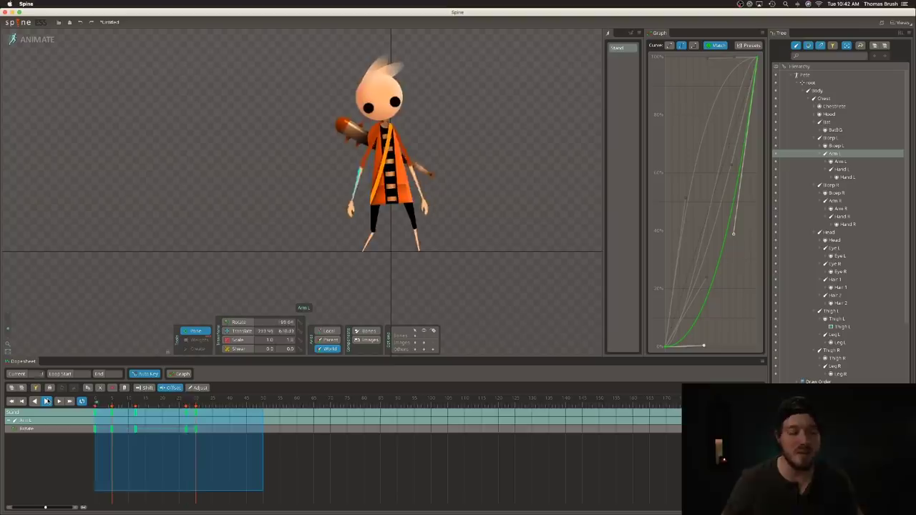
click(46, 401)
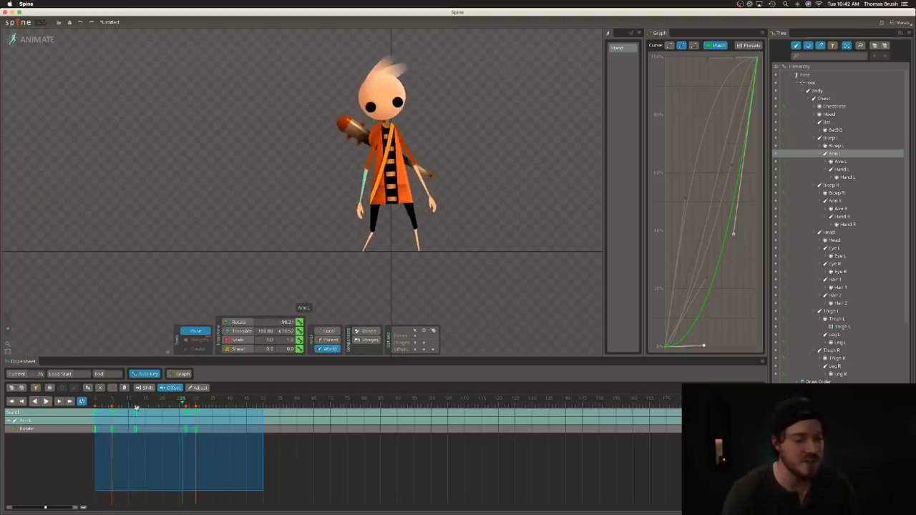
- Offset the Head bone's rotation keys to about frames 8 and 23 and play the animation
click(21, 400)
click(380, 102)
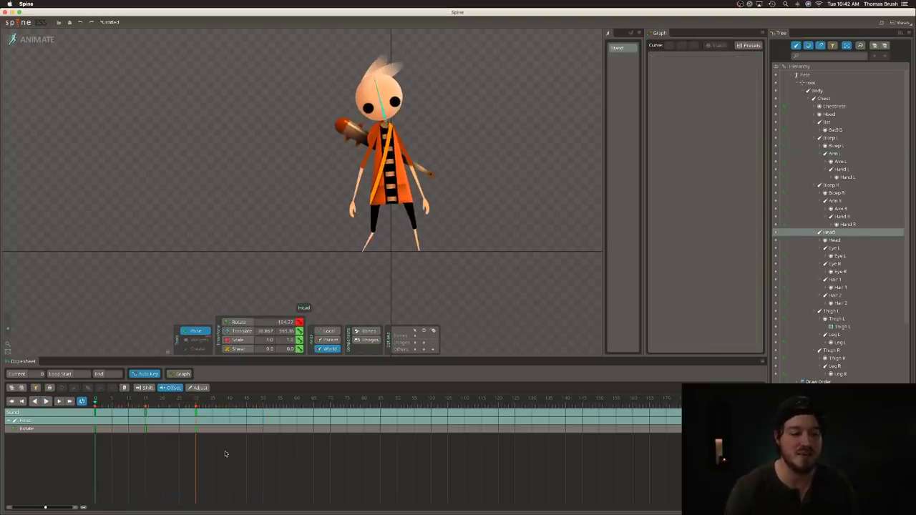
drag(250, 466, 46, 374)
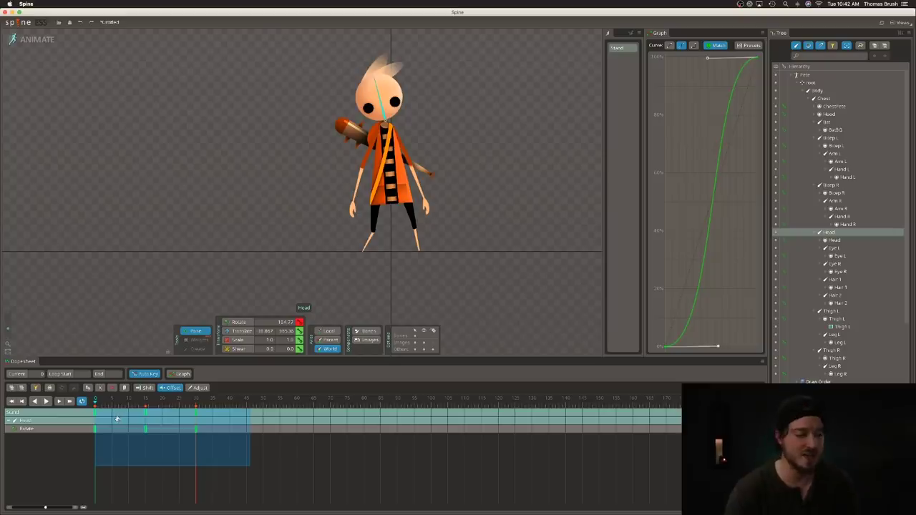
drag(117, 419, 143, 419)
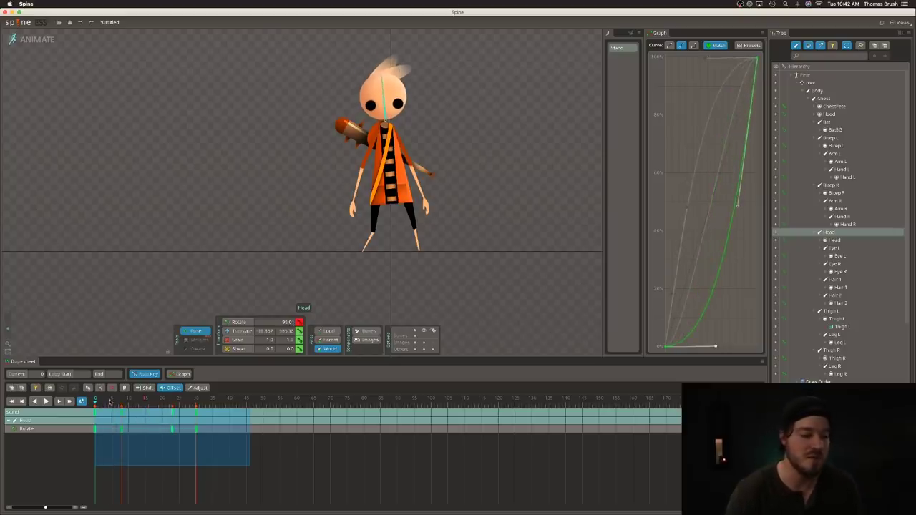
click(45, 401)
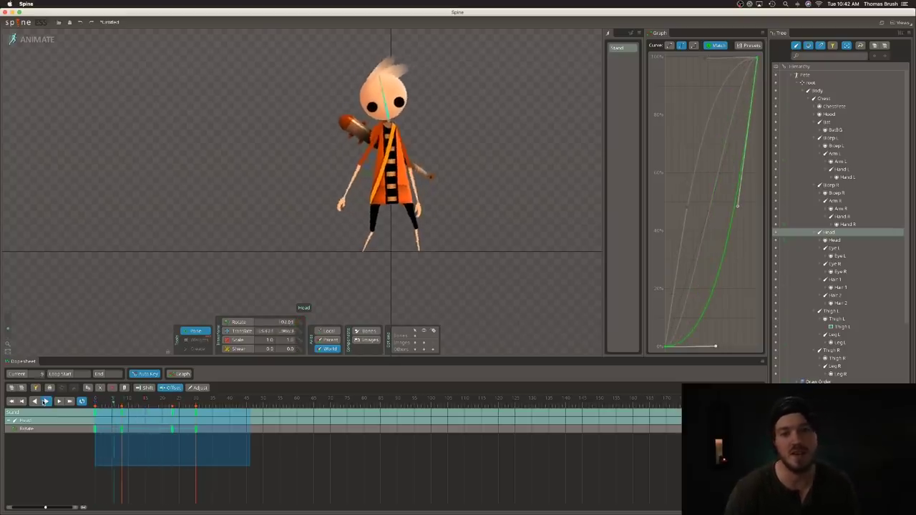
- Stop playback and offset the Hair 1 rotation keys to about frames 12 and 27
click(45, 401)
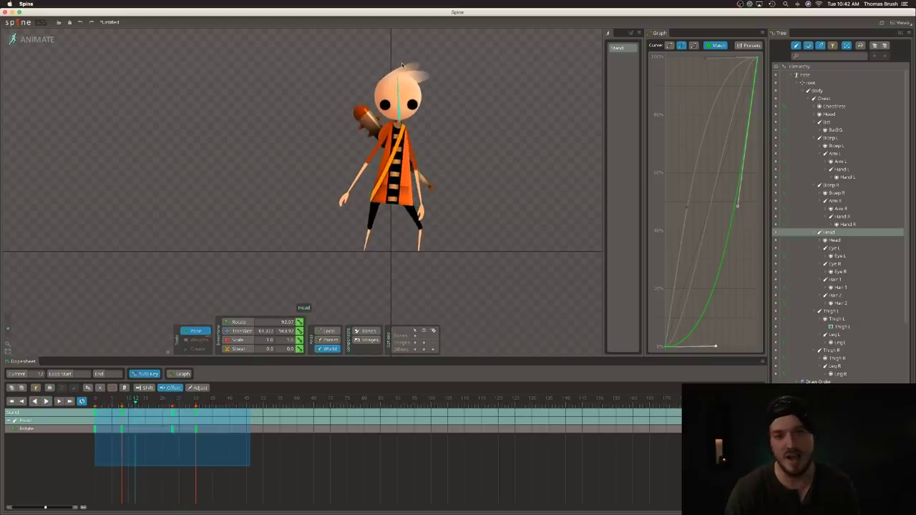
click(406, 69)
drag(267, 457, 90, 388)
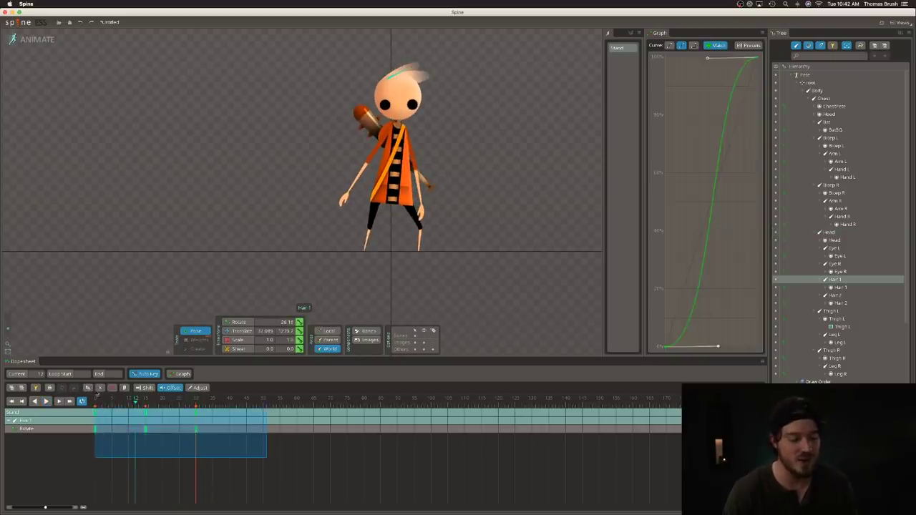
drag(187, 424, 179, 424)
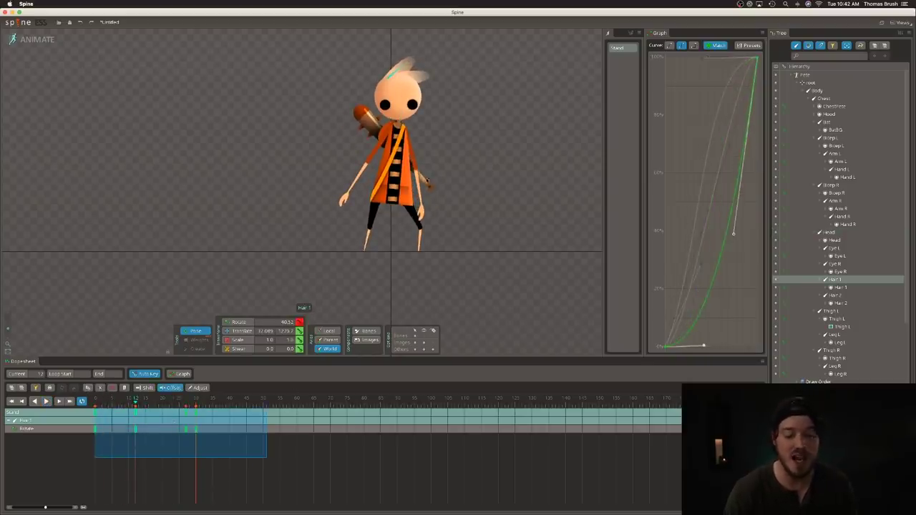
- Offset the Hair 2 rotation keys to about frames 12 and 27 and play the looping animation
click(418, 79)
drag(297, 491, 24, 341)
drag(121, 425, 86, 402)
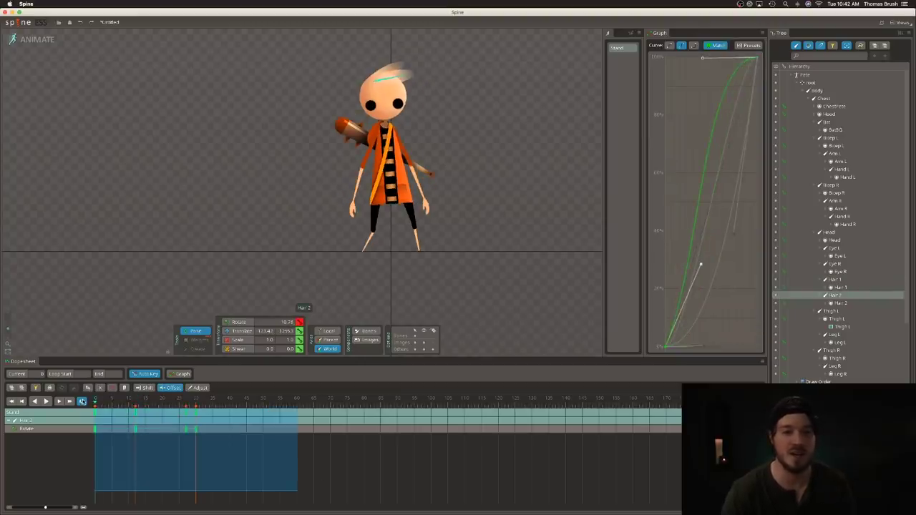
click(45, 402)
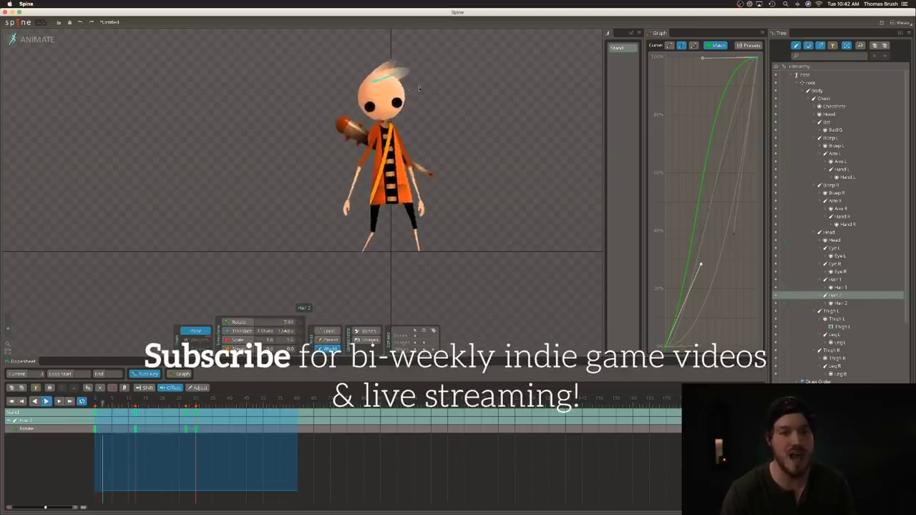
drag(156, 429, 141, 424)
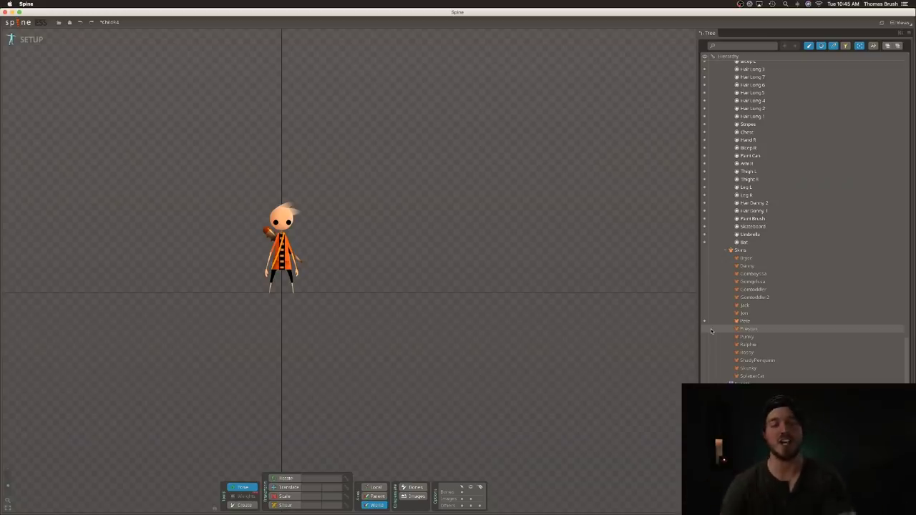
- Preview the finished character's Attack 1, Attack Down, Attack Up and Dance animations in animate mode
scroll(895, 362, down, 5)
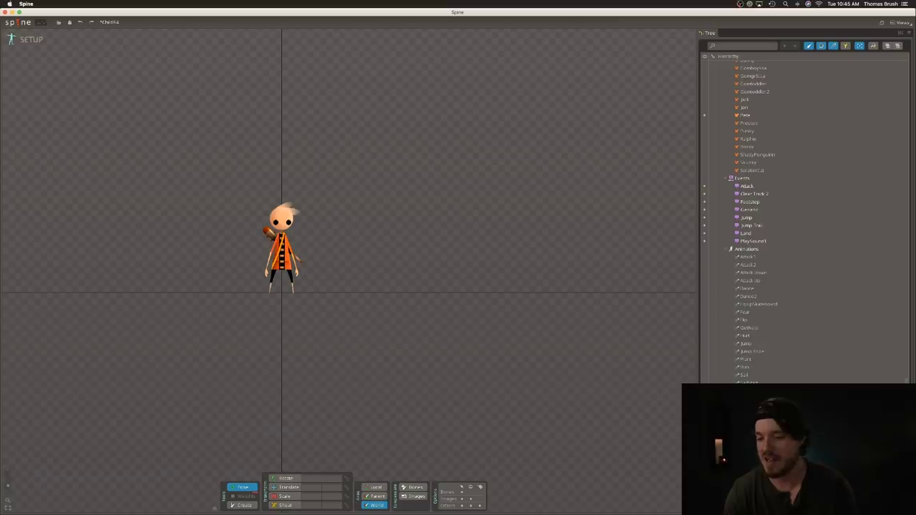
click(704, 258)
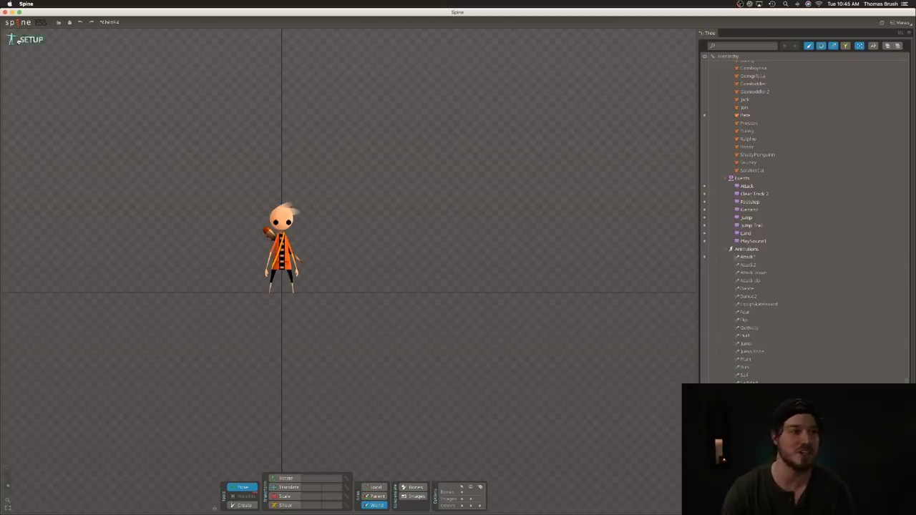
click(44, 402)
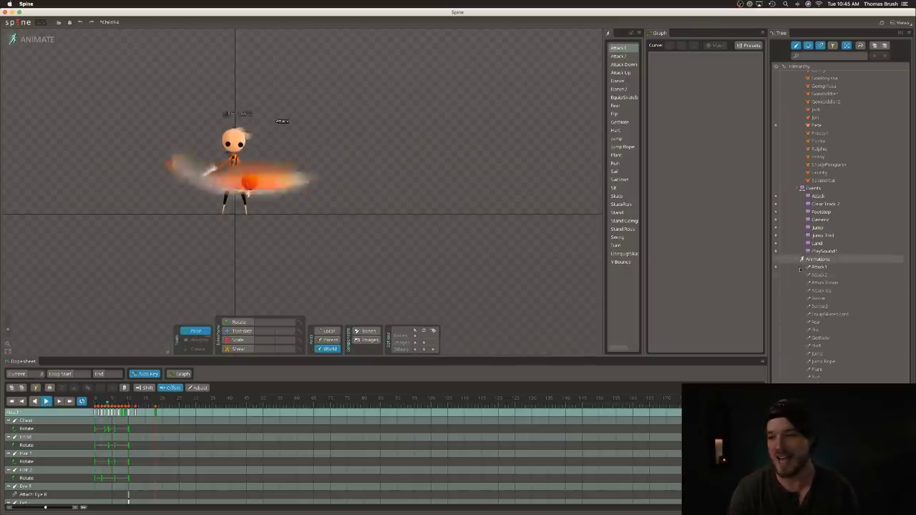
click(776, 283)
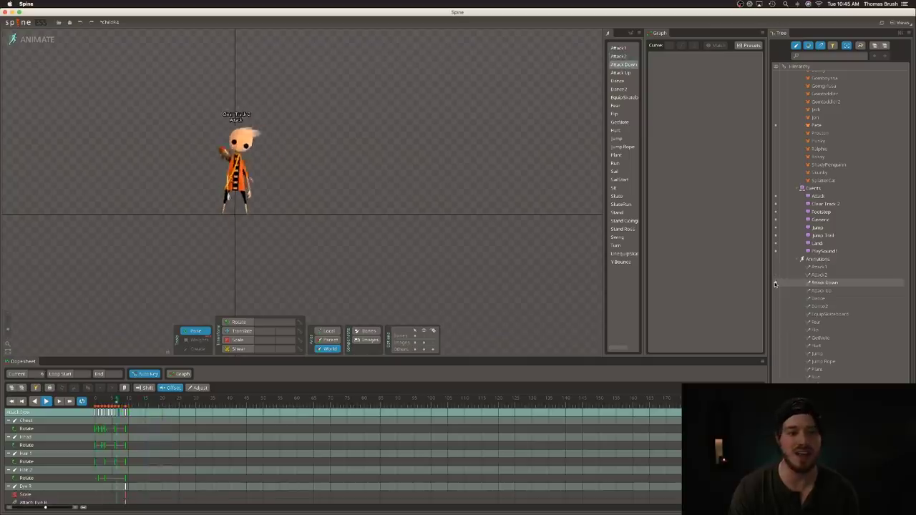
click(775, 291)
click(775, 299)
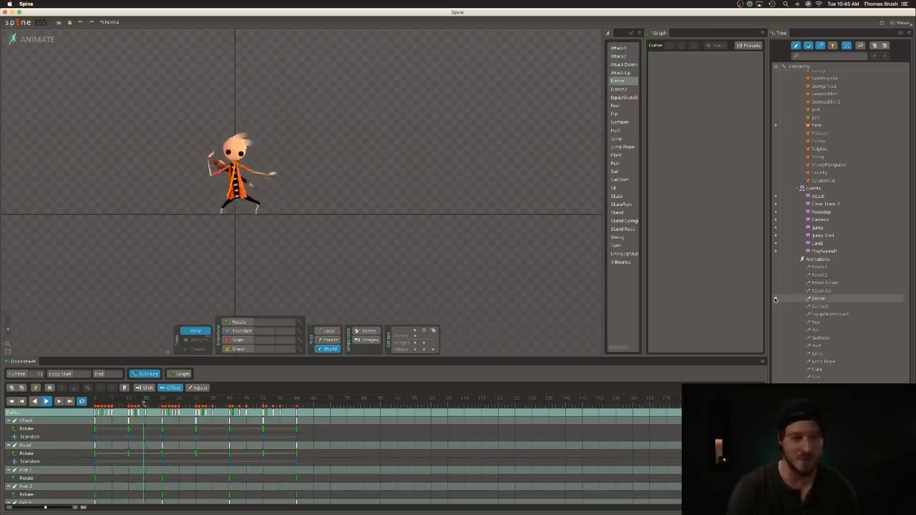
- Preview the EquipSkateboard, Fear, Flip and Run animations on the same character
click(778, 313)
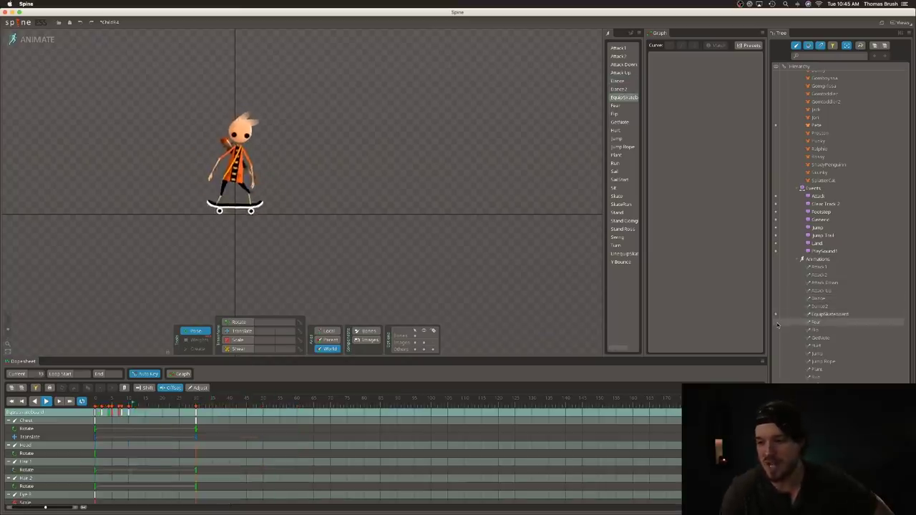
click(778, 322)
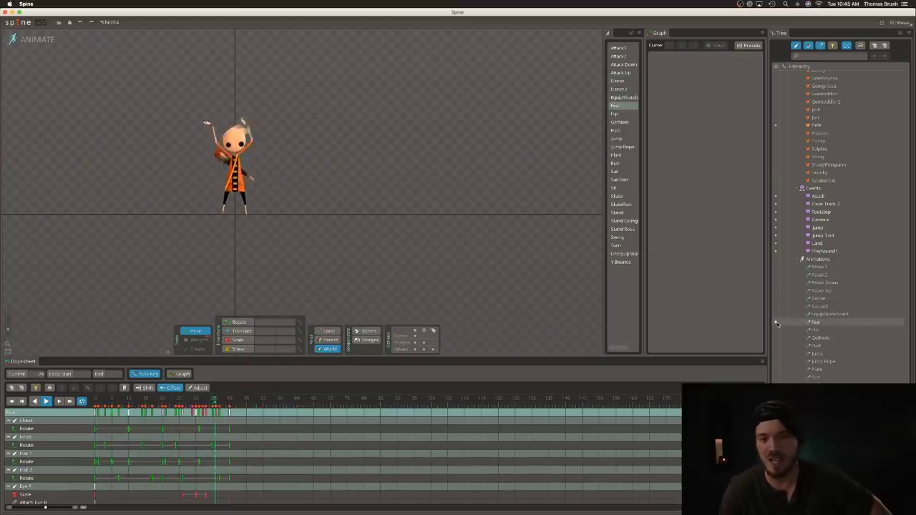
click(778, 330)
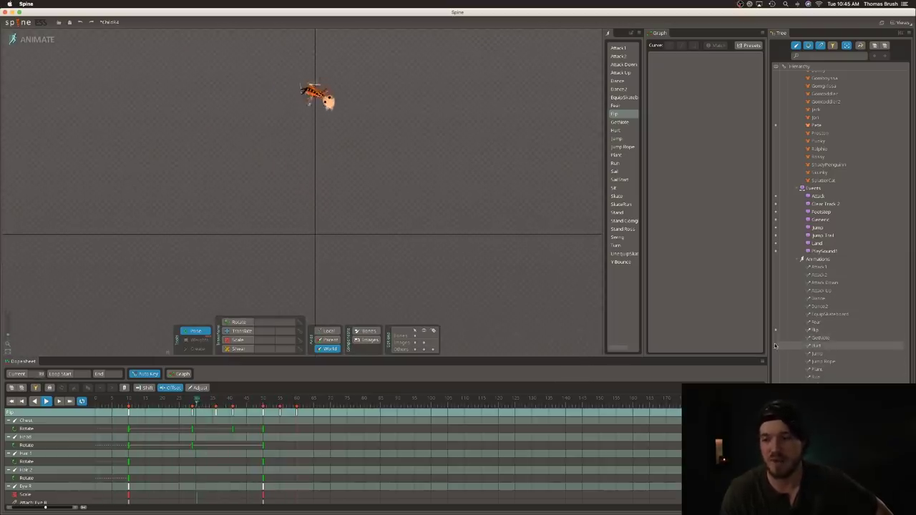
click(777, 377)
scroll(448, 213, up, 3)
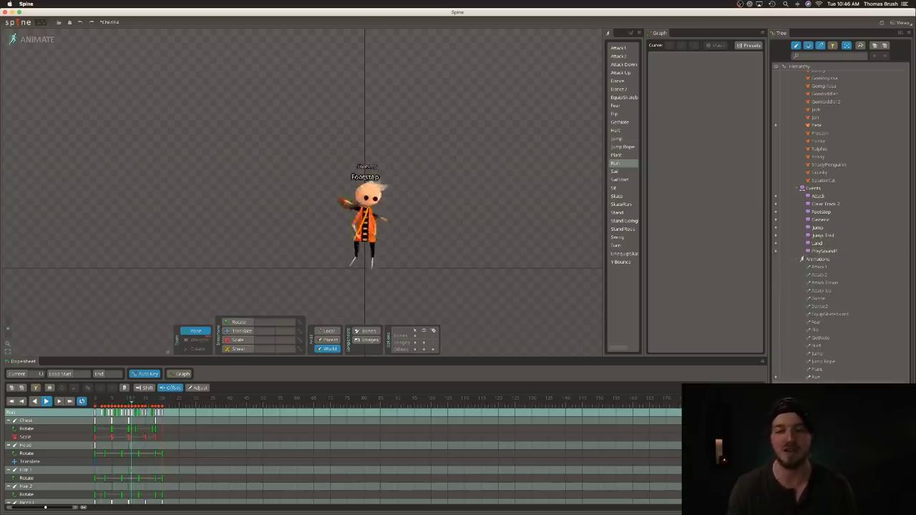
scroll(344, 458, down, 10)
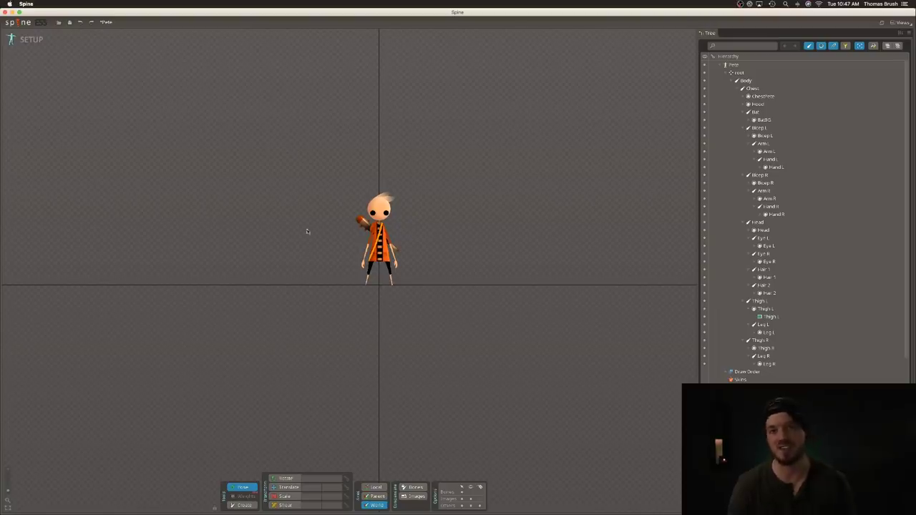
- Bring up the JSON export settings for the Pete project and check the Animation output folder without changing it
click(18, 22)
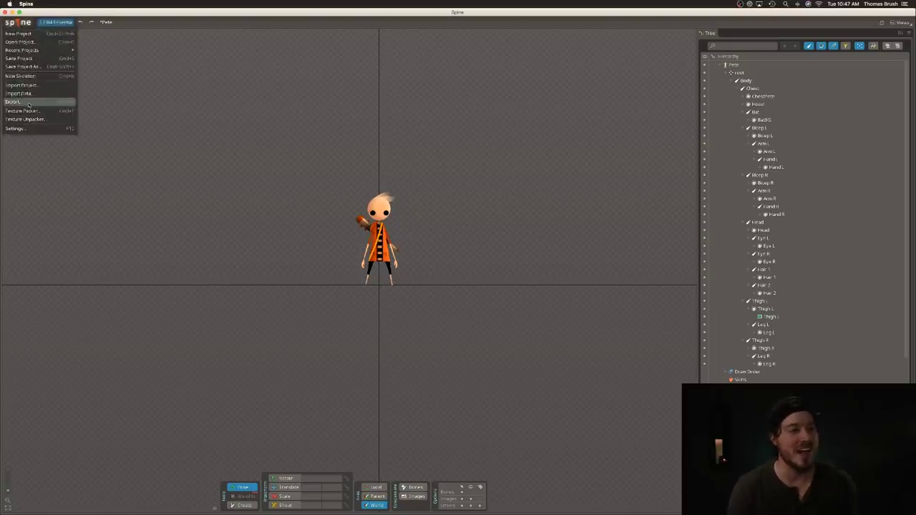
click(29, 103)
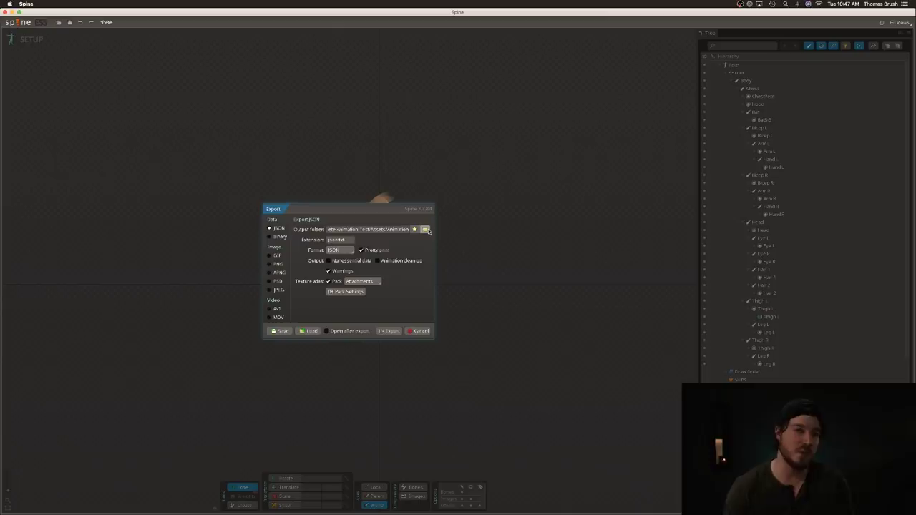
click(426, 230)
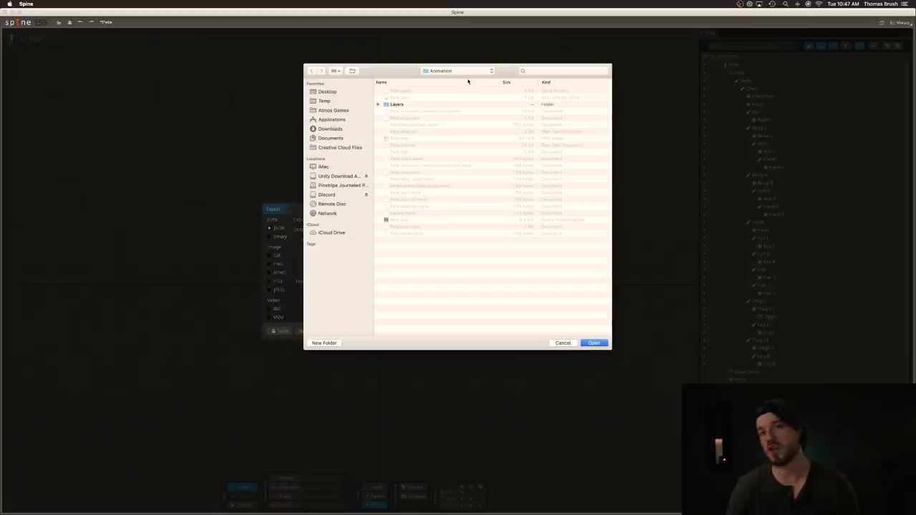
click(472, 72)
click(472, 73)
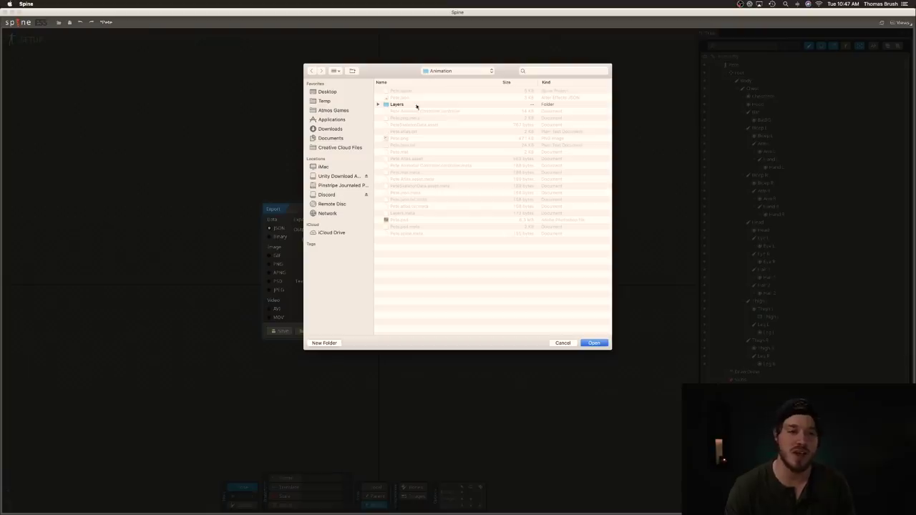
click(563, 344)
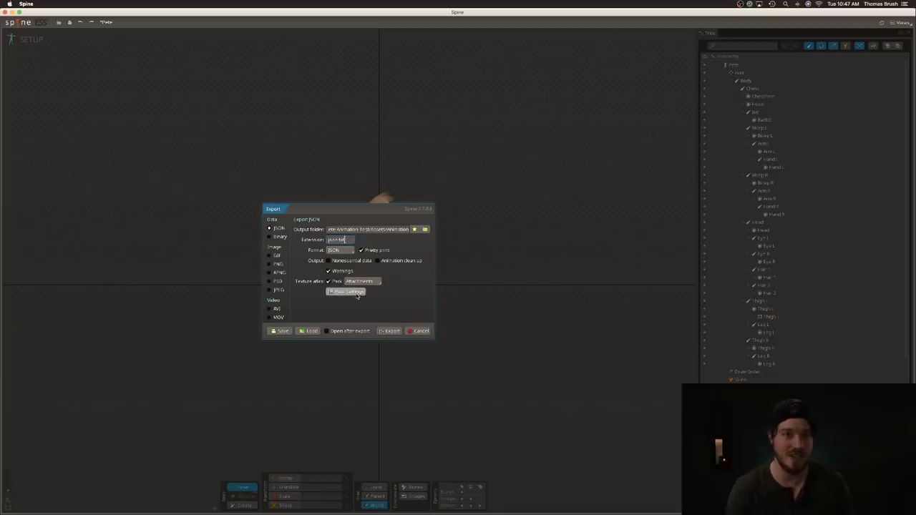
- Review the texture packer settings without changes, and export Pete as JSON with a packed atlas and the .json.txt extension
click(346, 292)
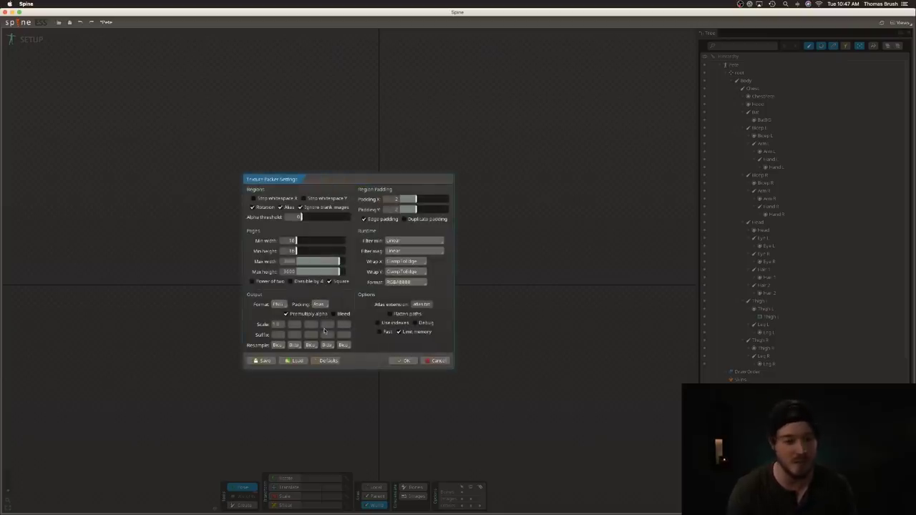
click(438, 361)
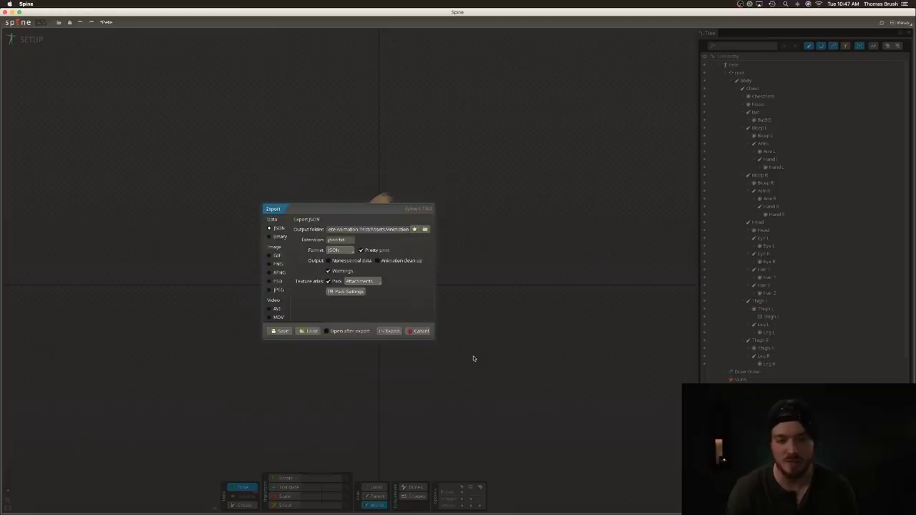
click(390, 331)
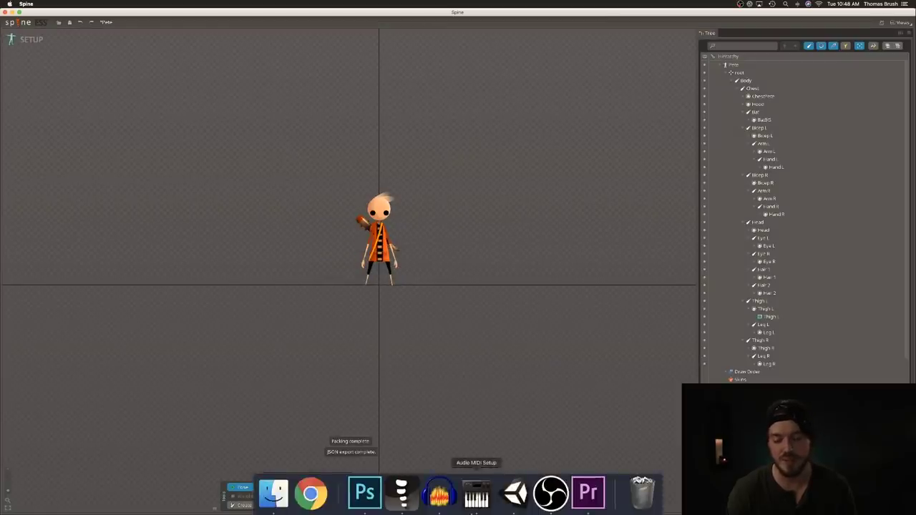
- Switch to the Pete Animation Test project in Unity and show the Game view
click(518, 494)
drag(219, 168, 373, 168)
drag(377, 33, 162, 36)
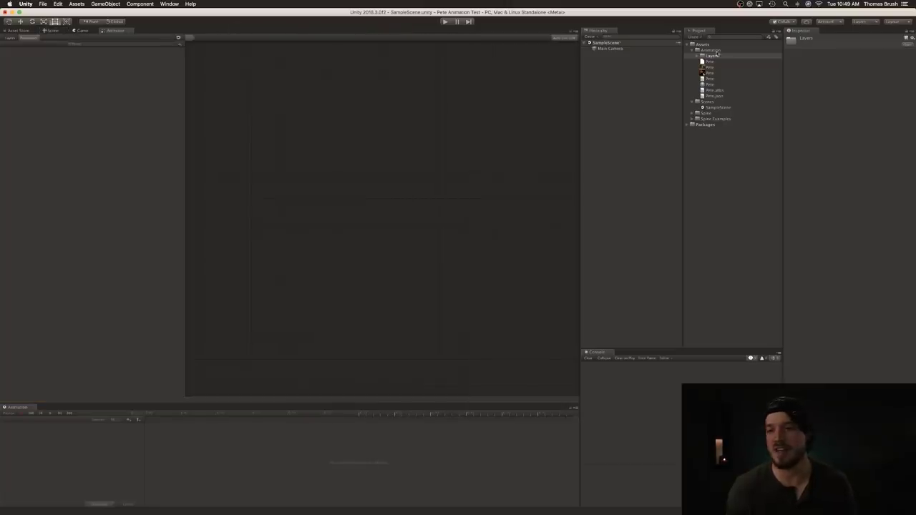
click(77, 32)
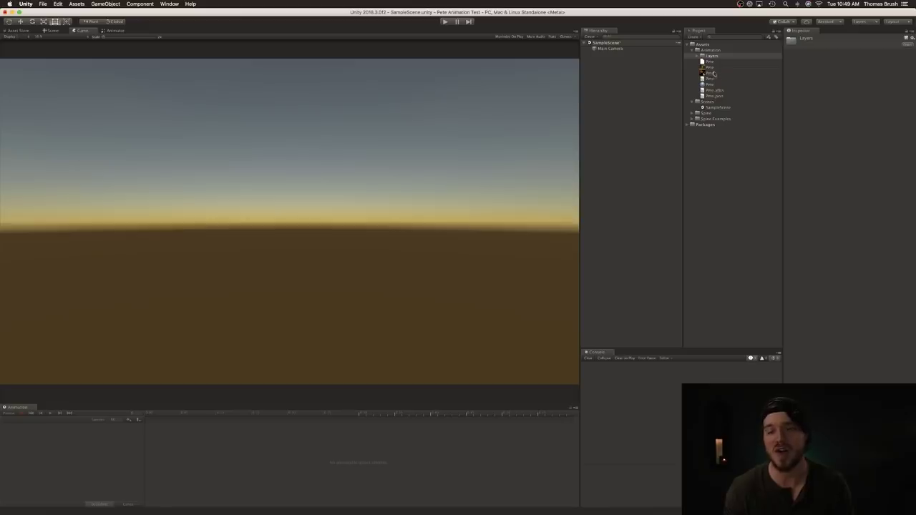
- Inspect the exported Pete.json, Pete.atlas and Pete texture files in the Animation folder
click(725, 96)
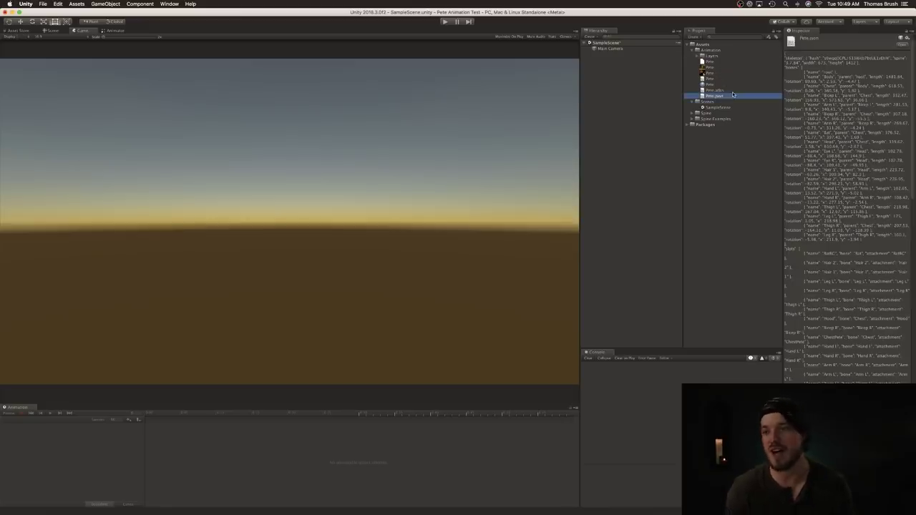
click(733, 91)
click(700, 62)
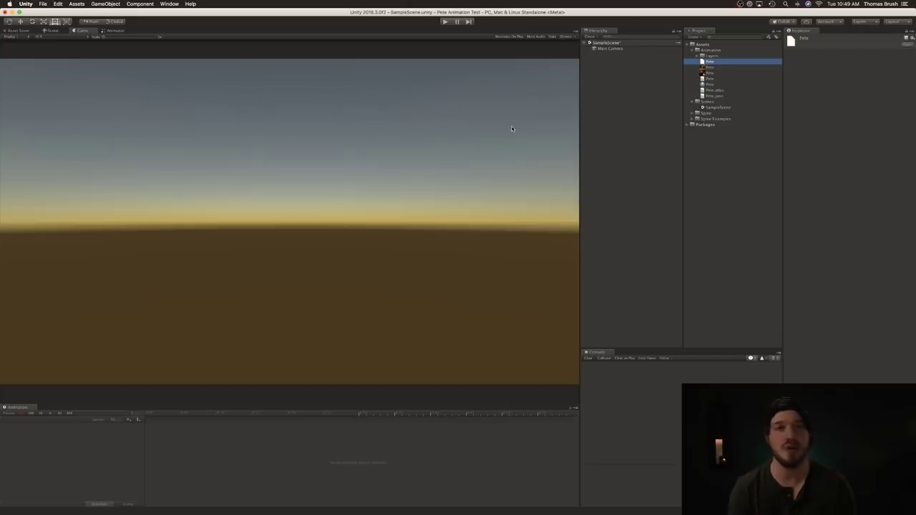
click(724, 72)
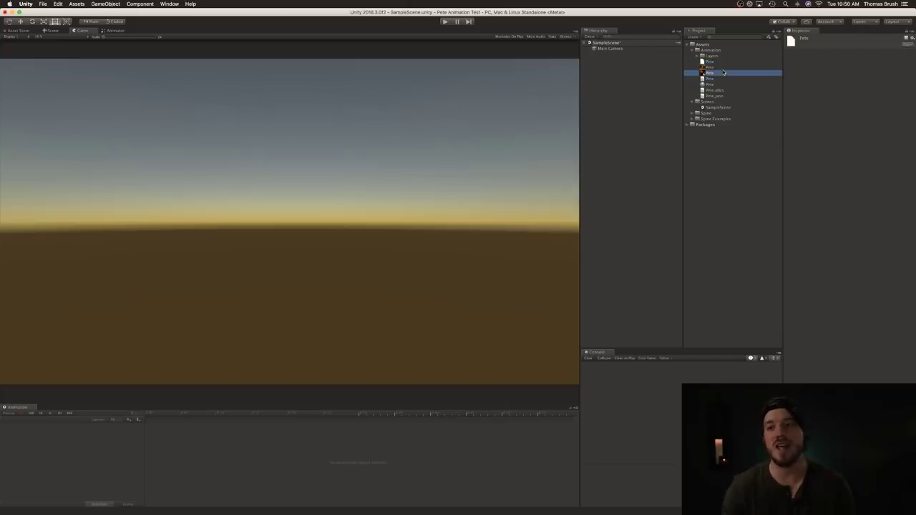
- Create a Spine SkeletonData Asset named "Pete Skeleton Data" in the Animation folder
click(693, 37)
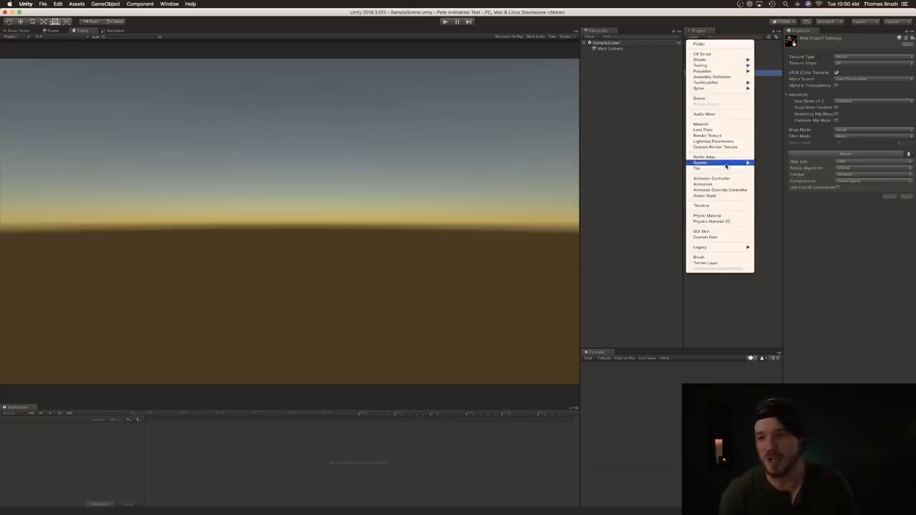
mouse_move(722, 88)
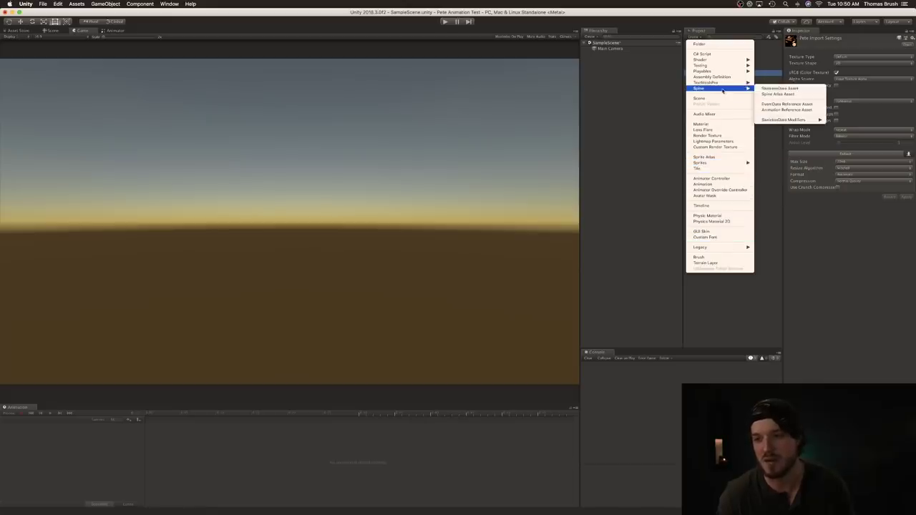
click(796, 89)
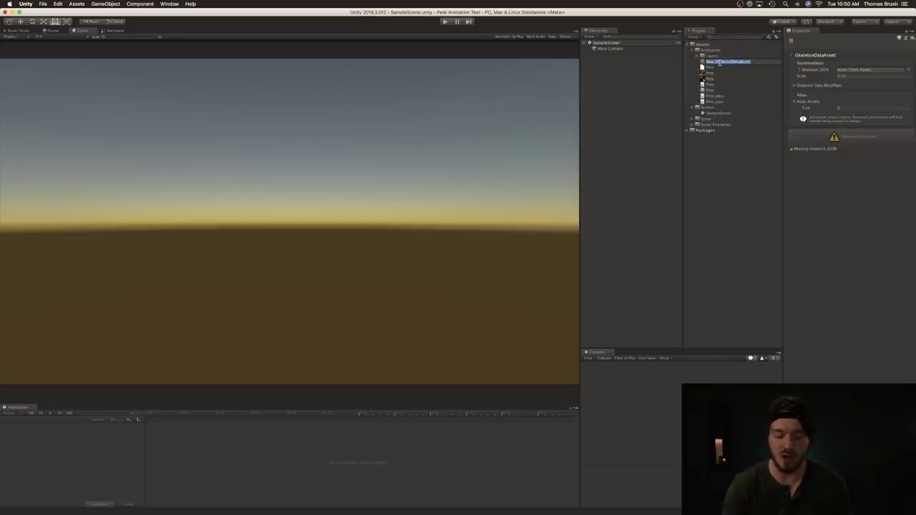
text(Pete Skeleton)
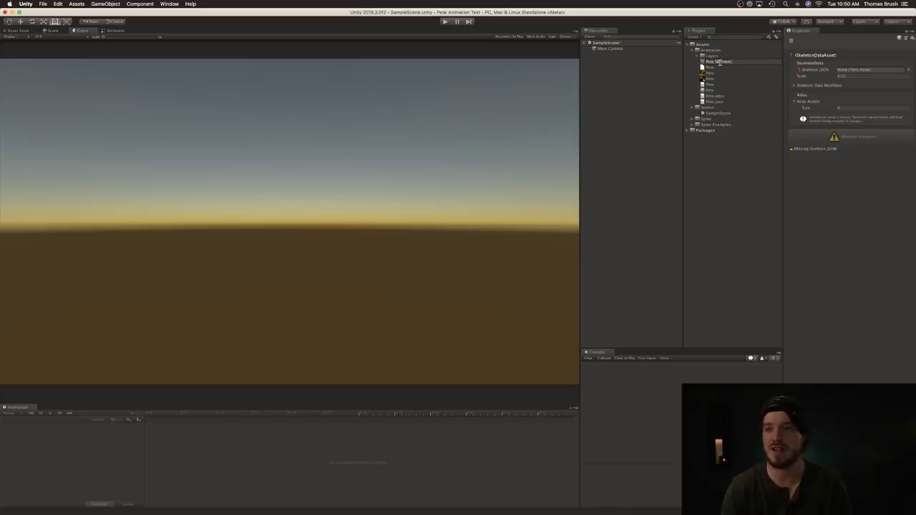
text( Data)
key(Return)
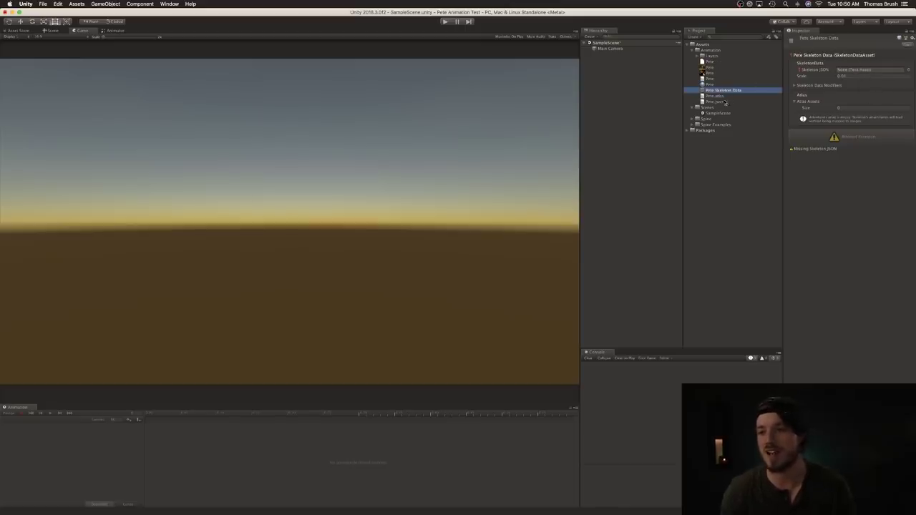
- Assign Pete.json as the Skeleton JSON of Pete Skeleton Data and set its Atlas Assets size to 1
drag(721, 103, 875, 72)
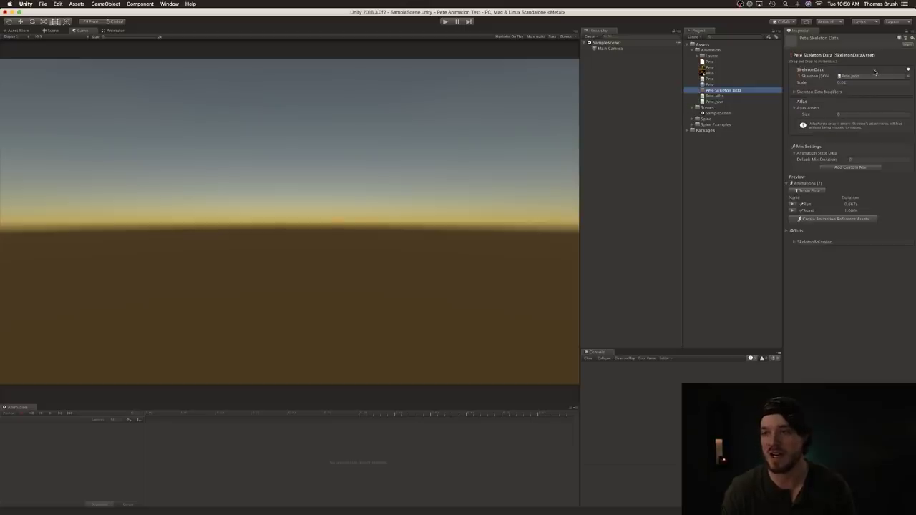
click(849, 114)
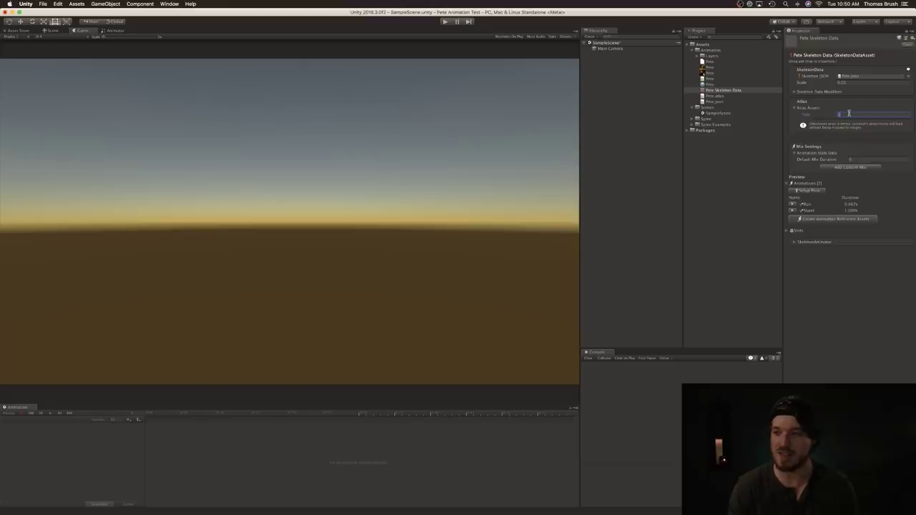
text(1)
key(Return)
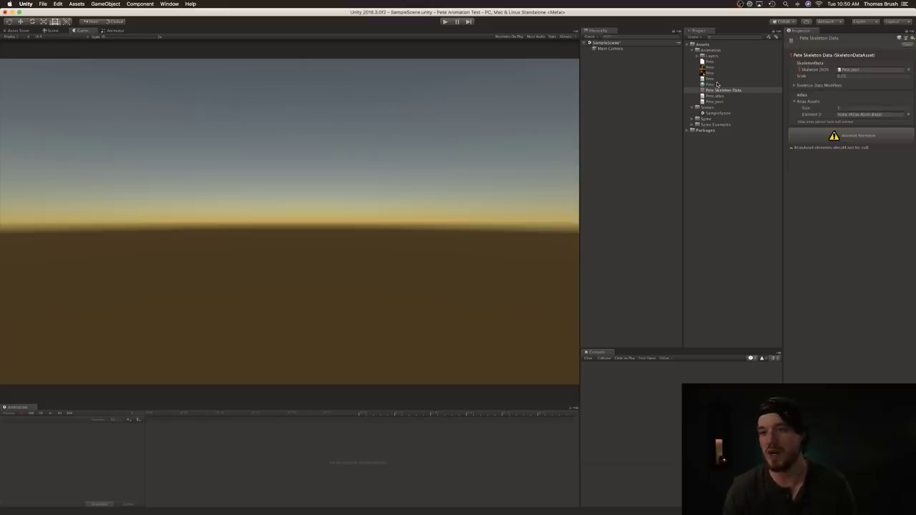
- Create a Spine Atlas Asset named "Pete Atlas" in the Animation folder
click(716, 85)
click(694, 37)
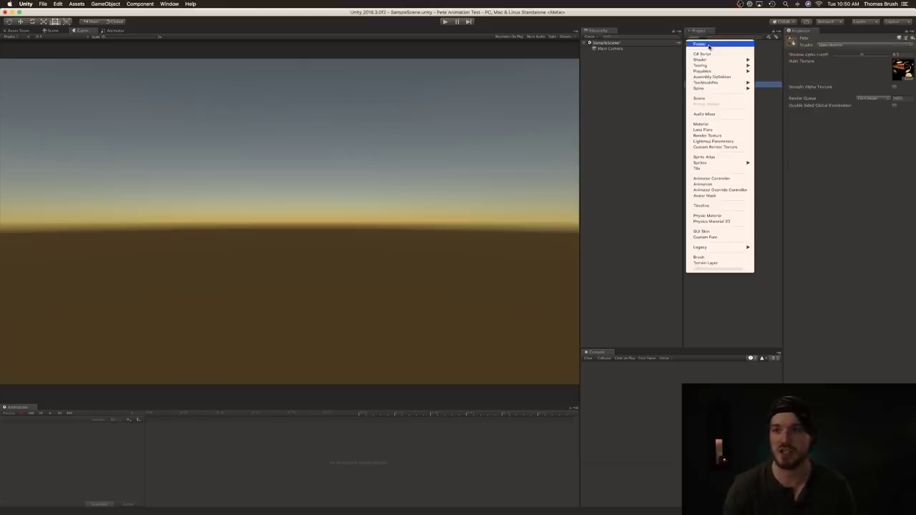
mouse_move(714, 88)
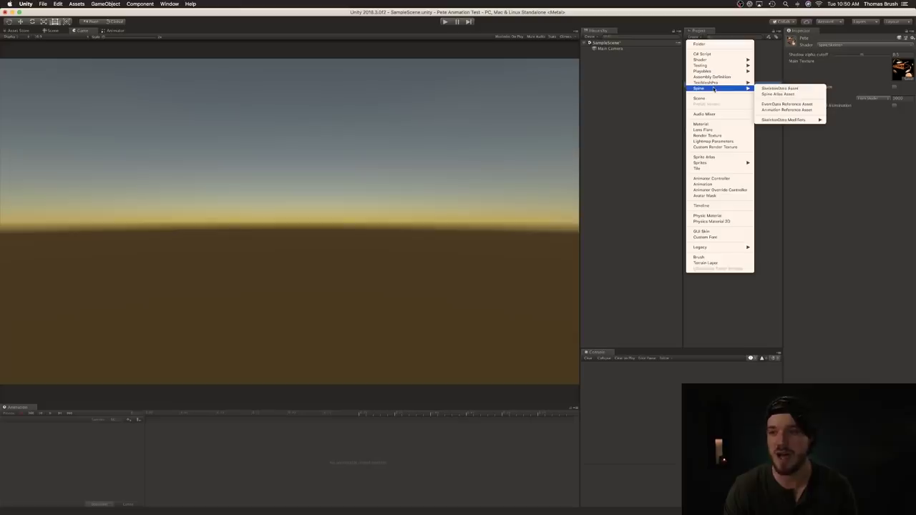
click(794, 92)
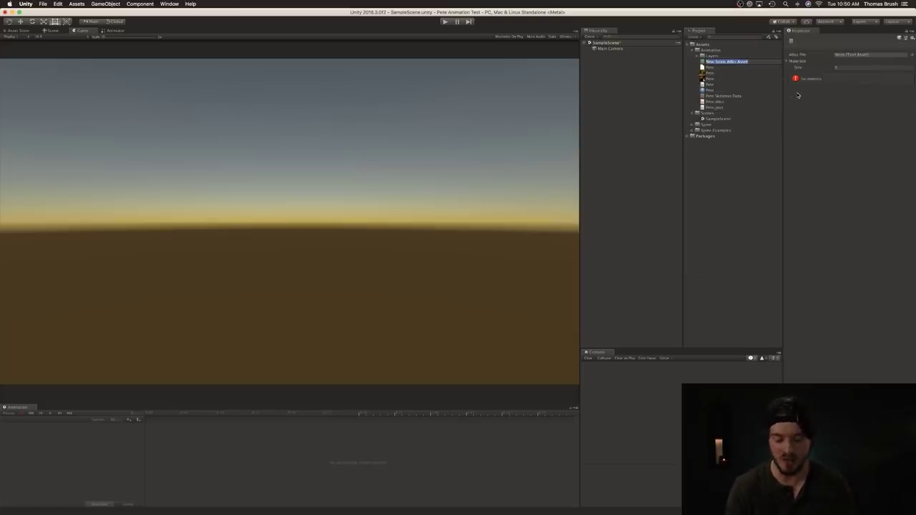
text(Pete Atlas)
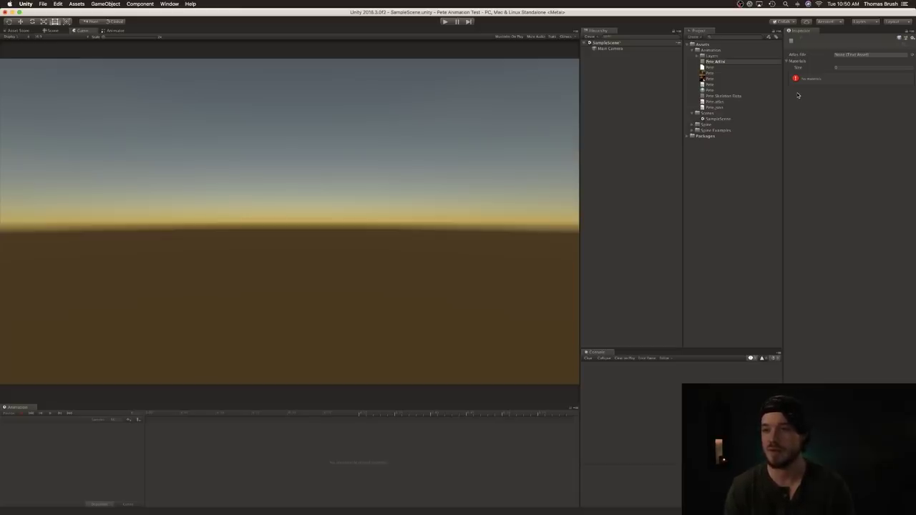
key(Return)
- Set the Materials size of Pete Atlas to 1
click(858, 68)
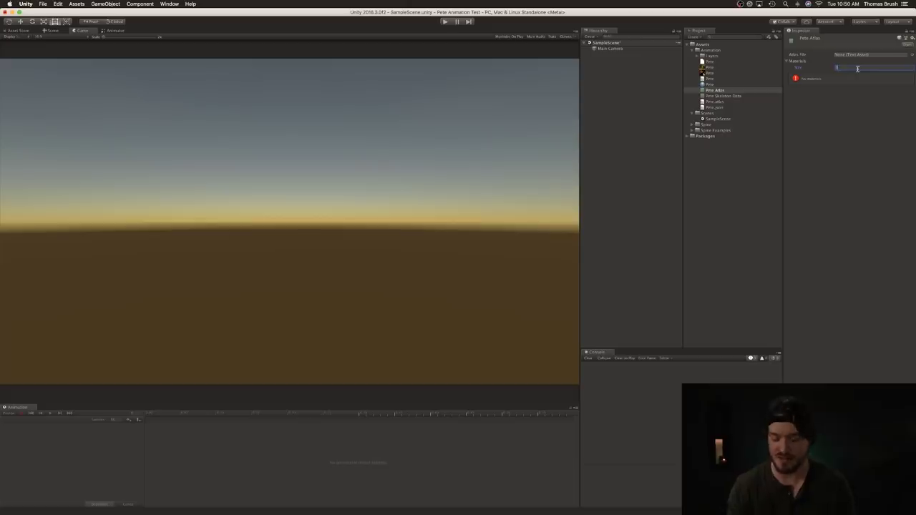
text(1)
key(Return)
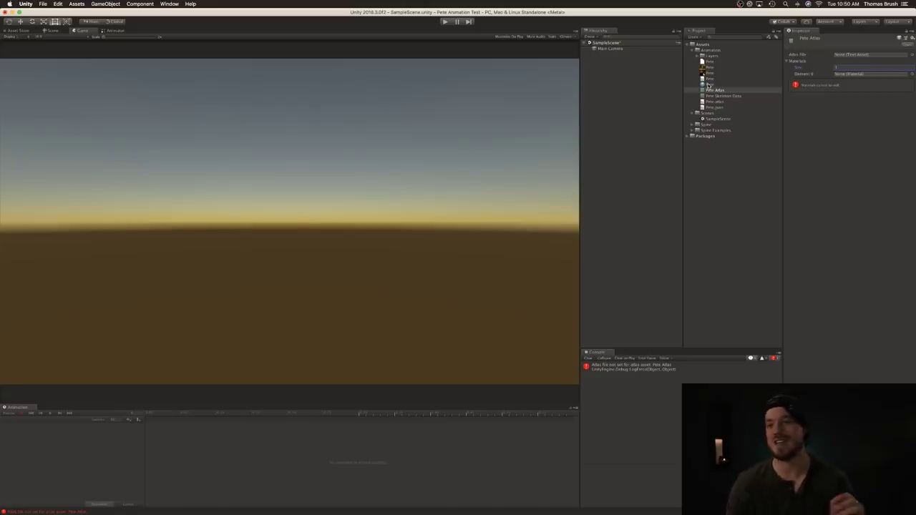
- Try to assign the Pete material as Element 0 of the Atlas Assets in Pete Skeleton Data
click(710, 84)
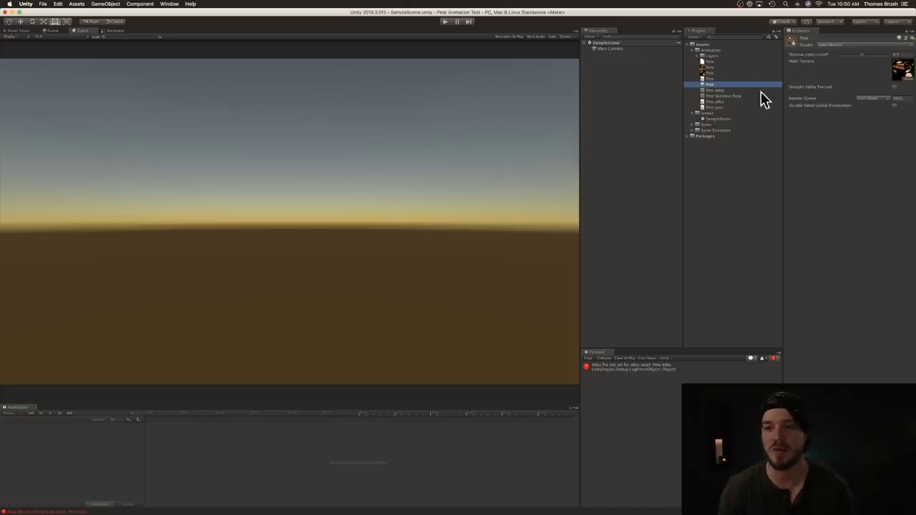
click(730, 95)
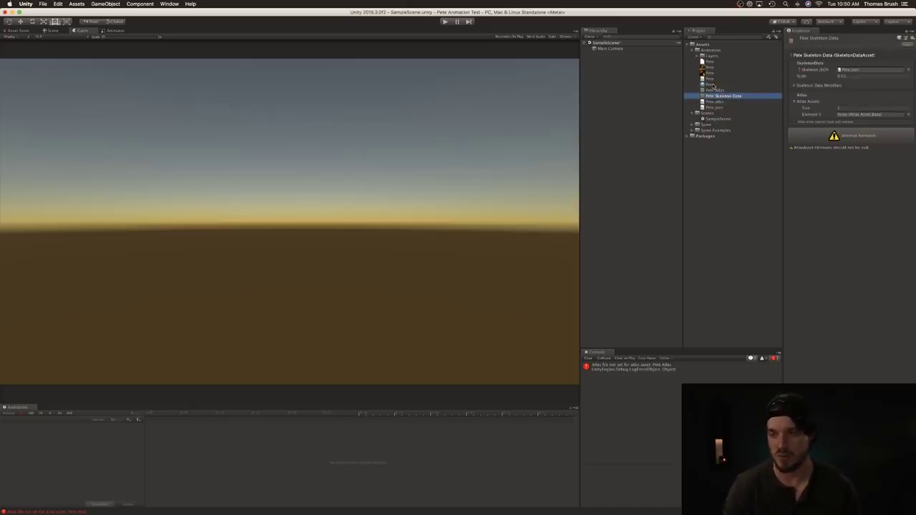
drag(710, 86, 867, 117)
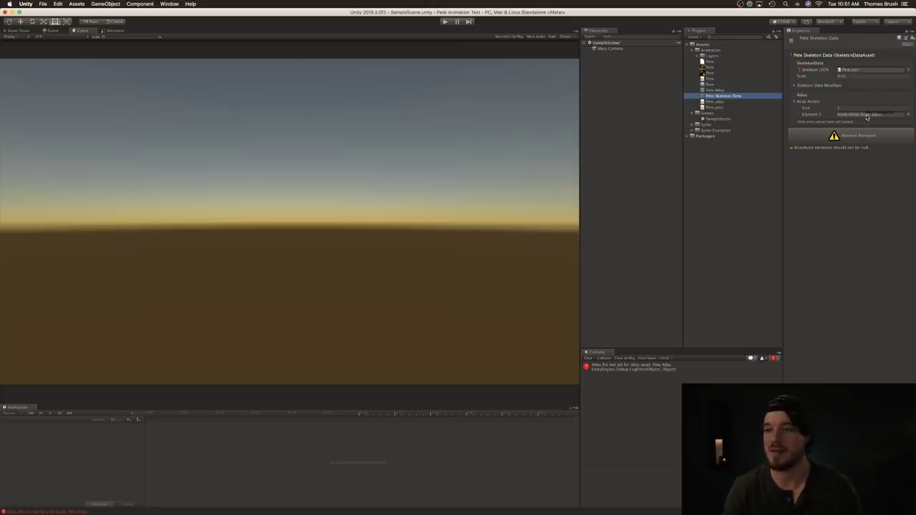
- Assign the Pete material as Element 0 of Pete Atlas and look at the Pete texture's import settings
click(720, 90)
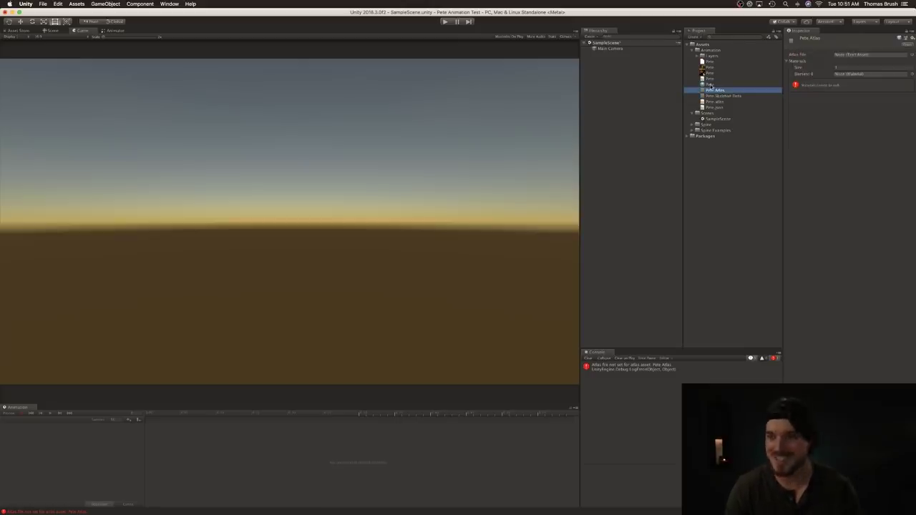
mouse_move(869, 86)
mouse_down()
mouse_move(885, 47)
mouse_move(869, 74)
mouse_up()
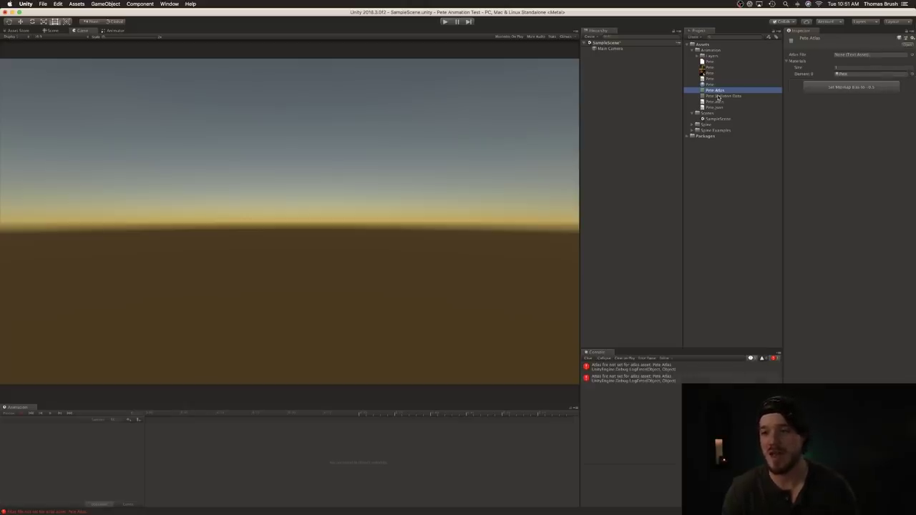
click(711, 73)
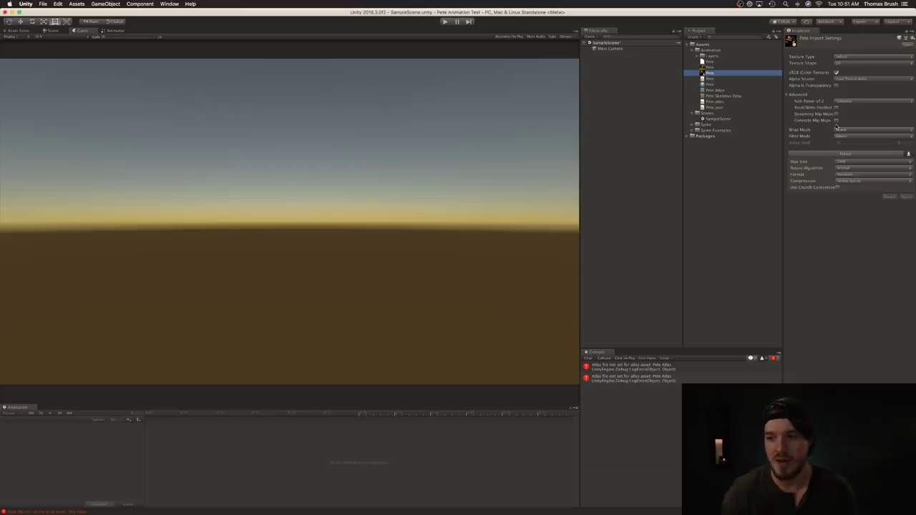
- Assign Pete Atlas as Element 0 of the Atlas Assets in Pete Skeleton Data
click(717, 97)
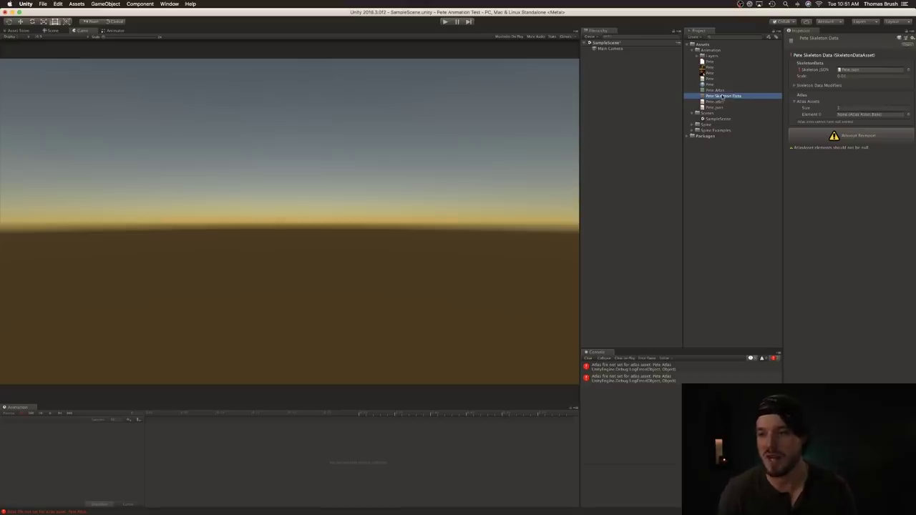
drag(719, 91, 899, 121)
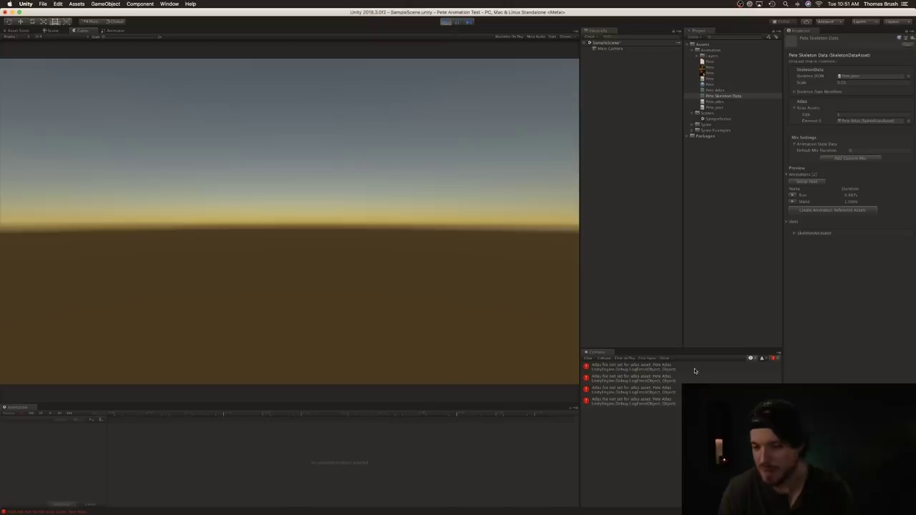
- Exit Play mode, assign Pete.atlas as the Atlas File of Pete Atlas, and clear the console
click(695, 368)
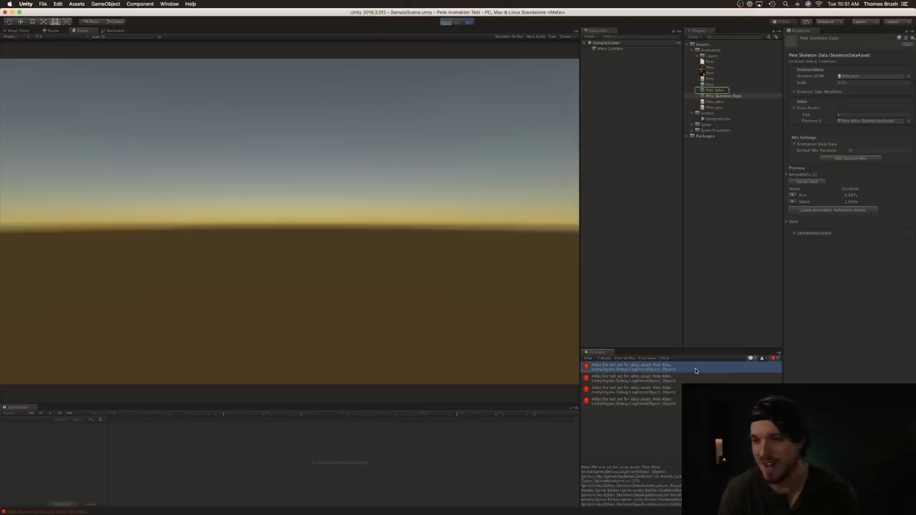
click(717, 91)
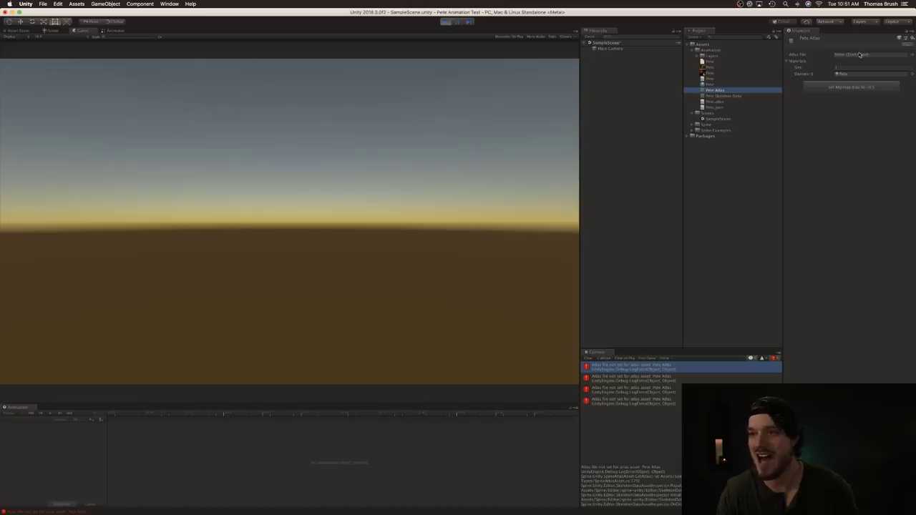
click(448, 23)
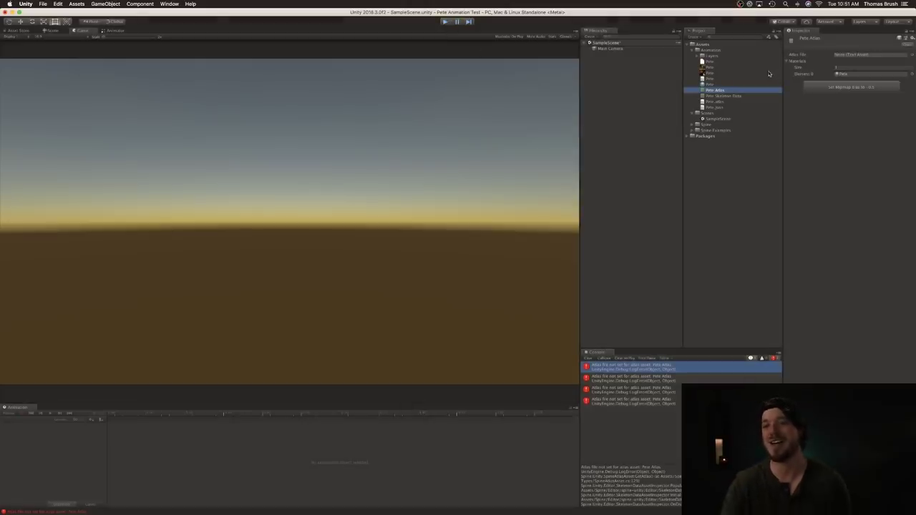
drag(717, 102, 882, 57)
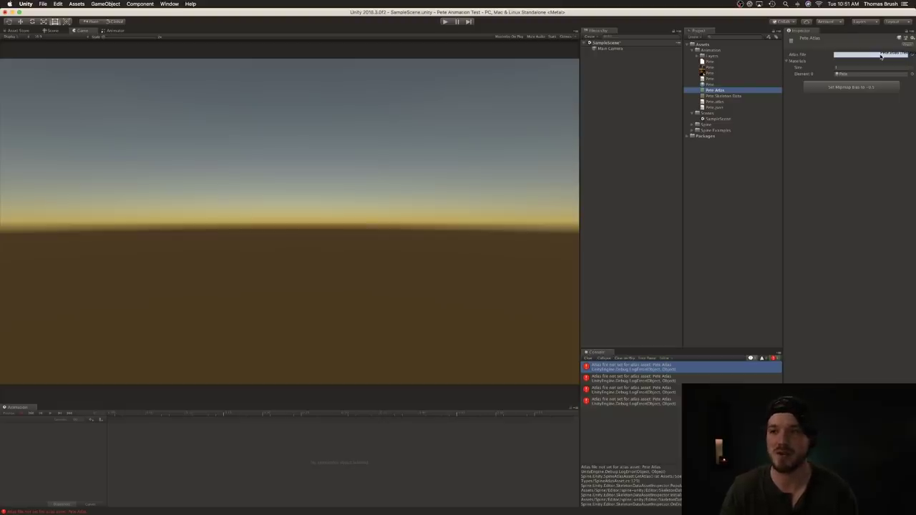
drag(882, 57, 881, 57)
click(588, 357)
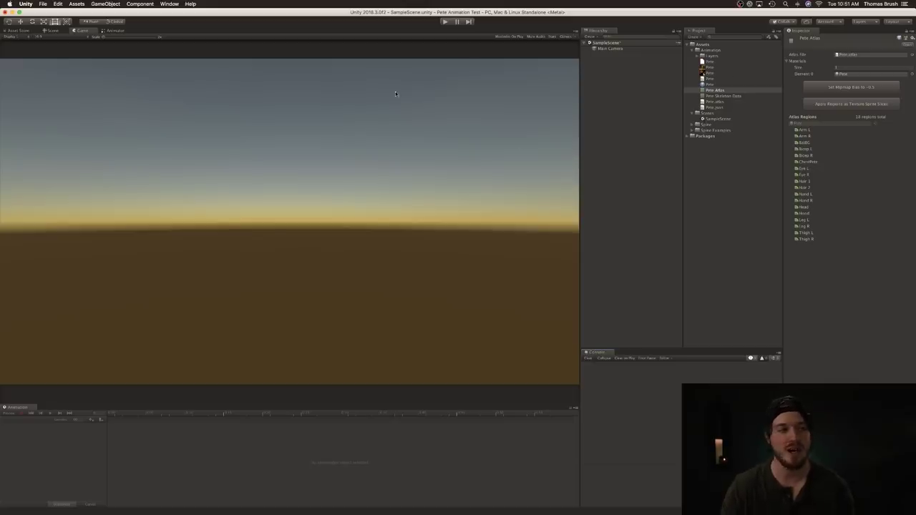
- Show the Scene view and create a Spine SkeletonAnimation object named "Pete"
click(55, 31)
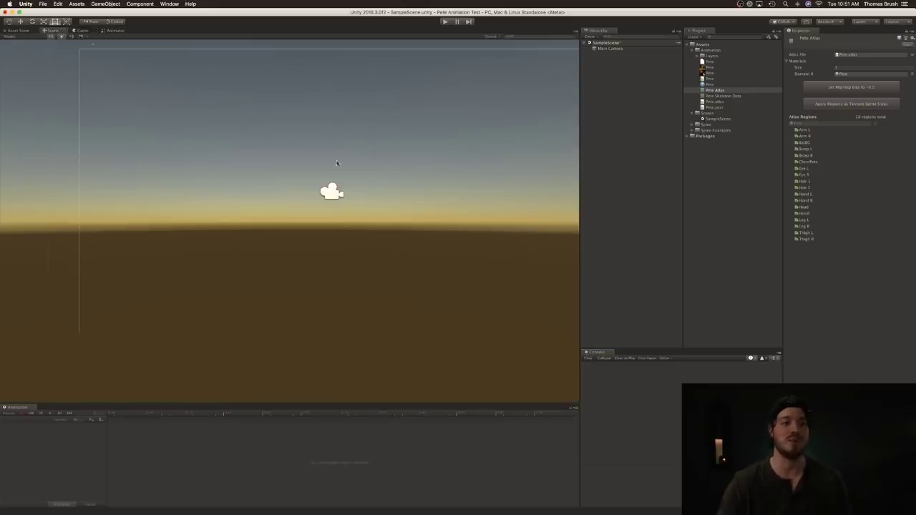
drag(356, 169, 327, 180)
click(659, 105)
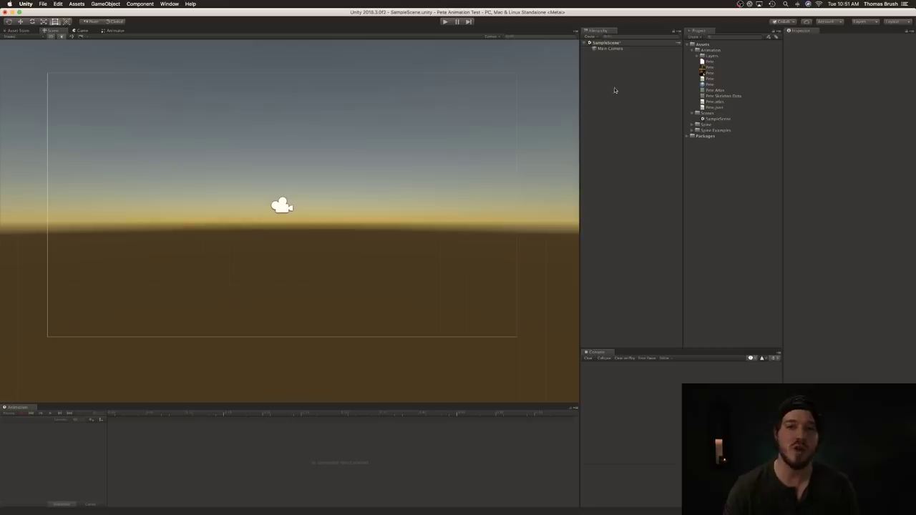
click(77, 3)
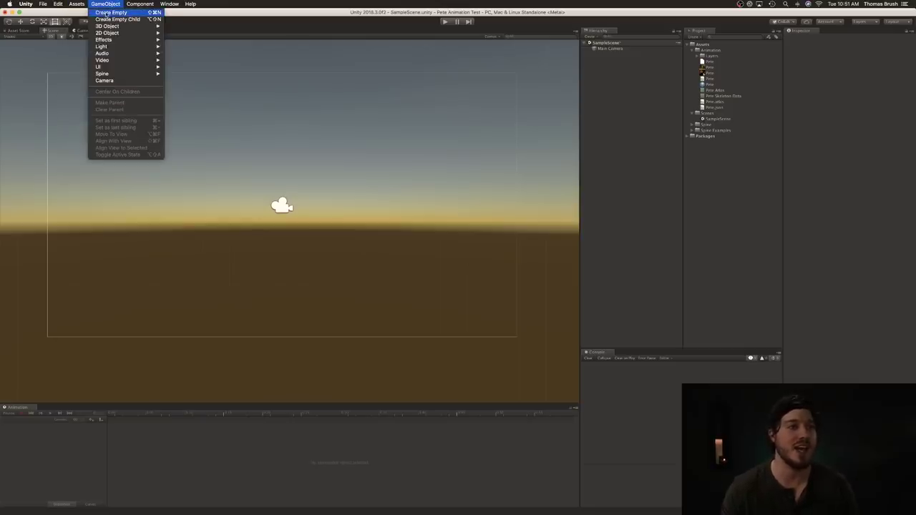
mouse_move(123, 75)
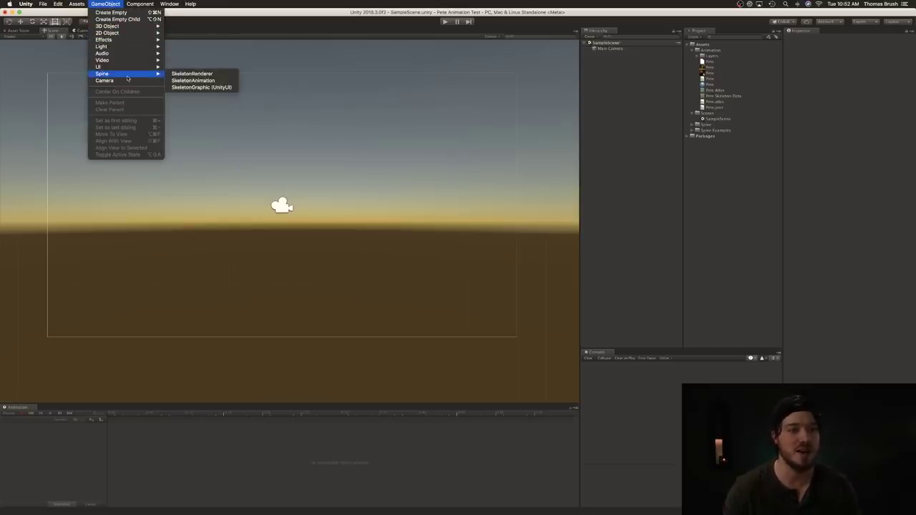
click(224, 83)
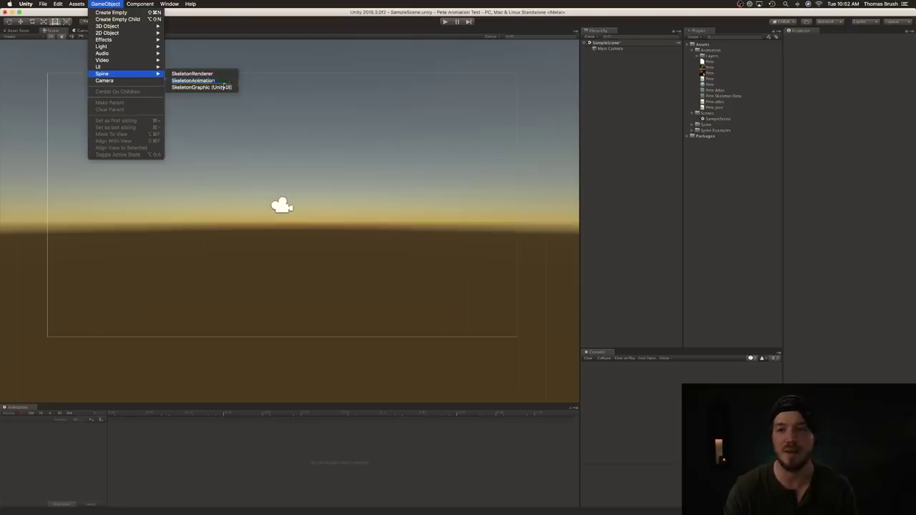
click(618, 55)
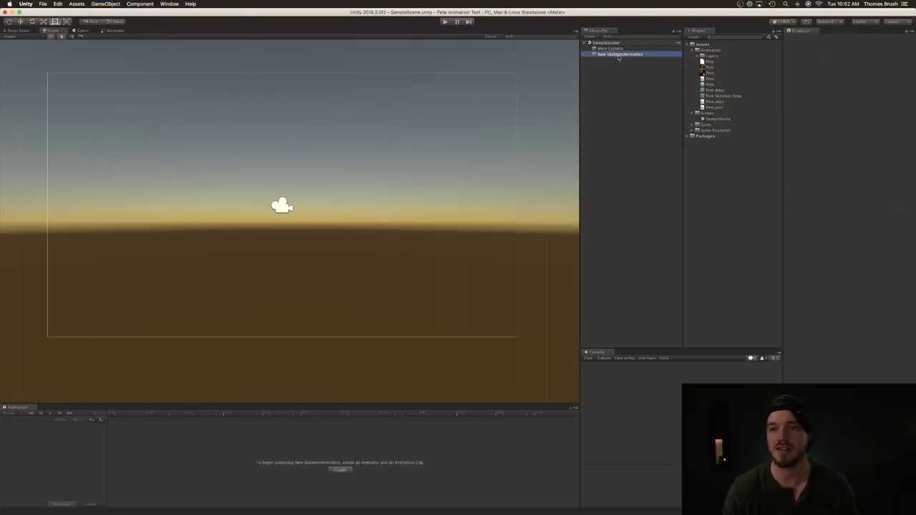
key(Return)
text(Pete)
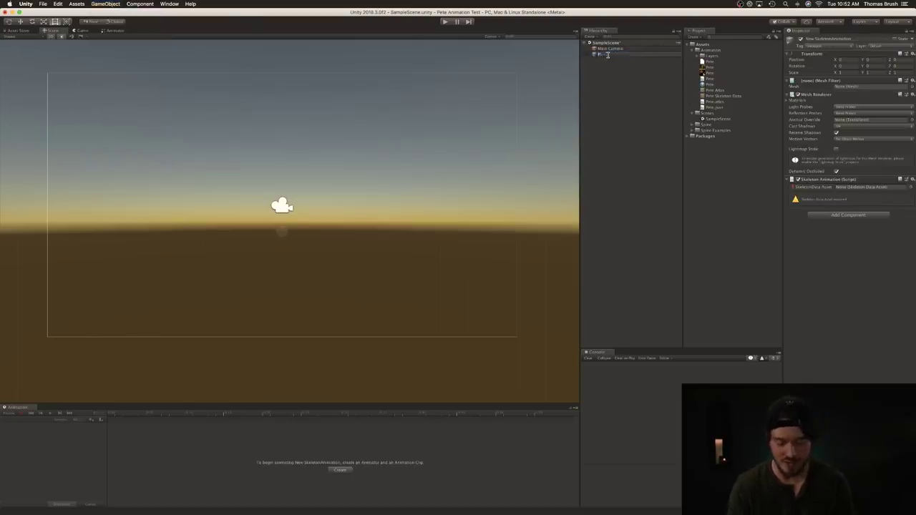
key(Return)
click(626, 64)
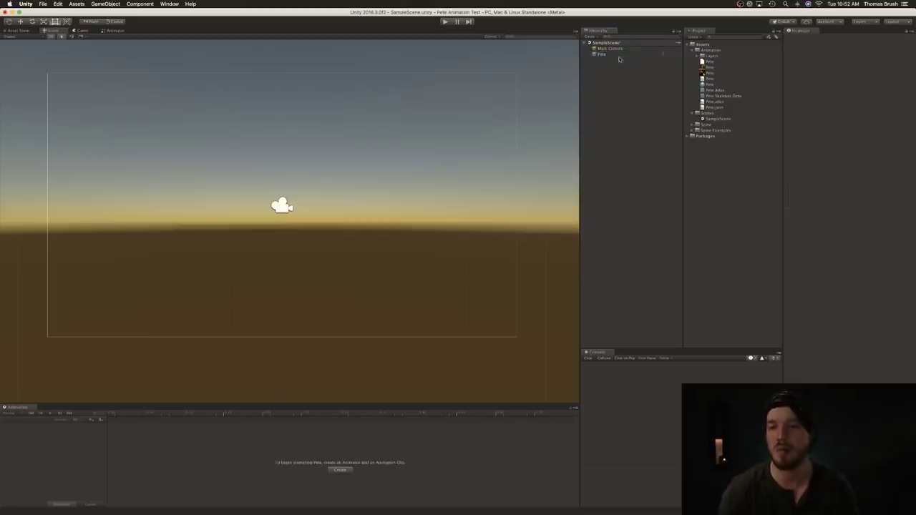
- Remove the Skeleton Animation script component from the Pete object
click(620, 56)
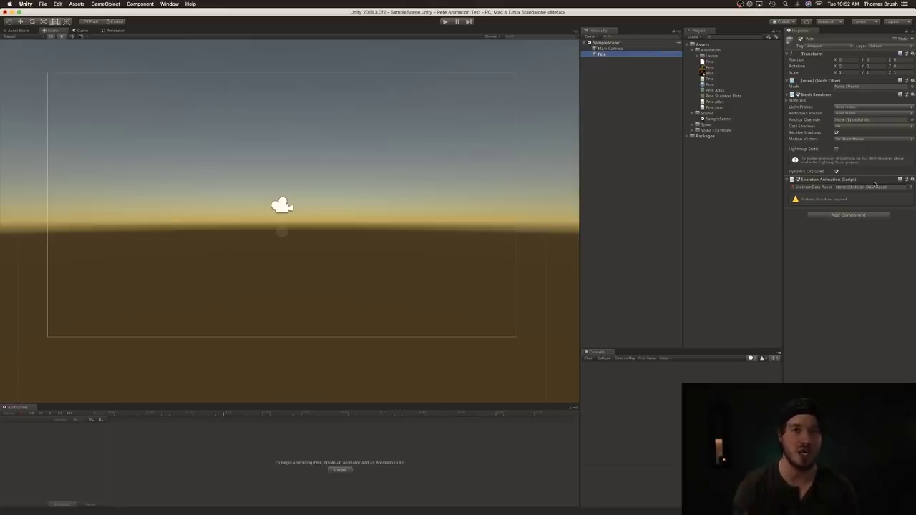
right_click(834, 180)
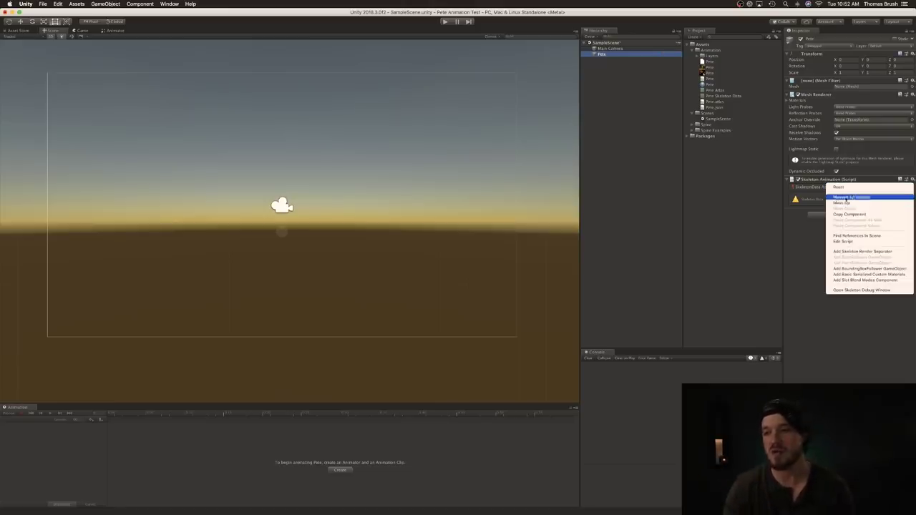
click(851, 197)
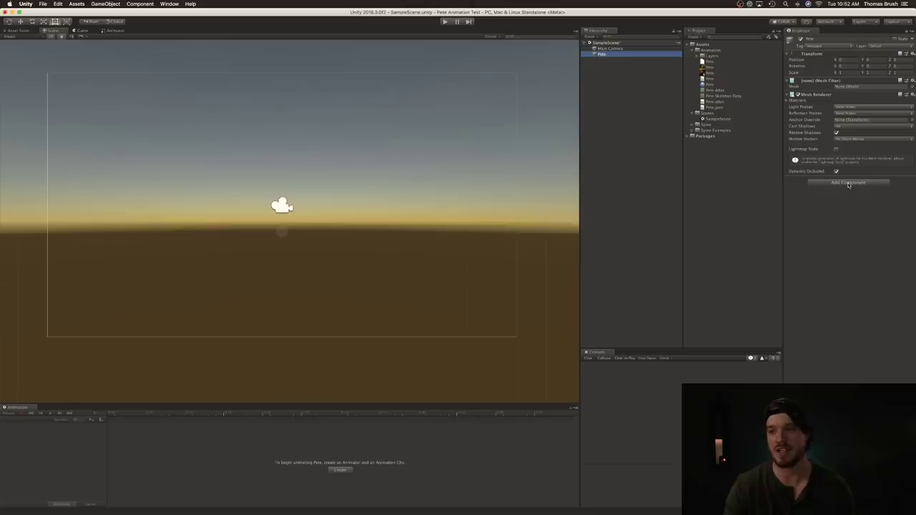
- Add a Skeleton Mecanim component to the Pete object and assign Pete Skeleton Data as its SkeletonData Asset
click(849, 184)
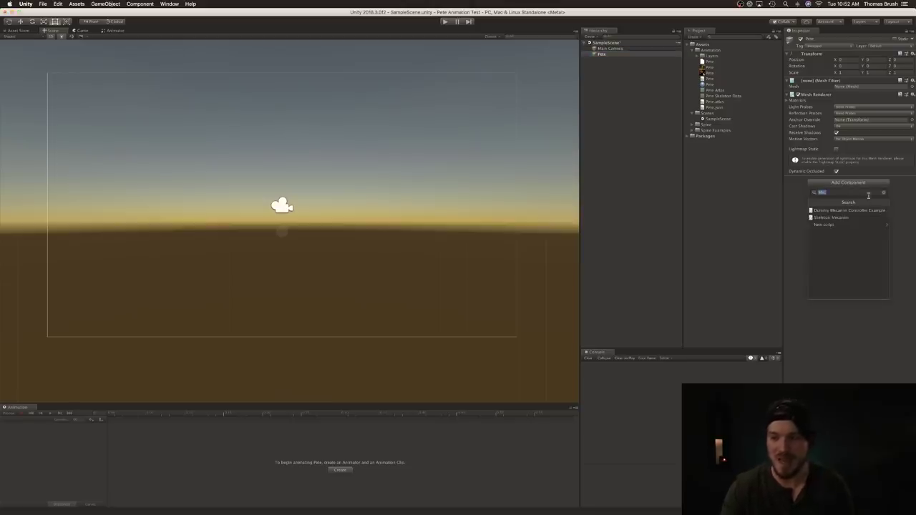
click(839, 217)
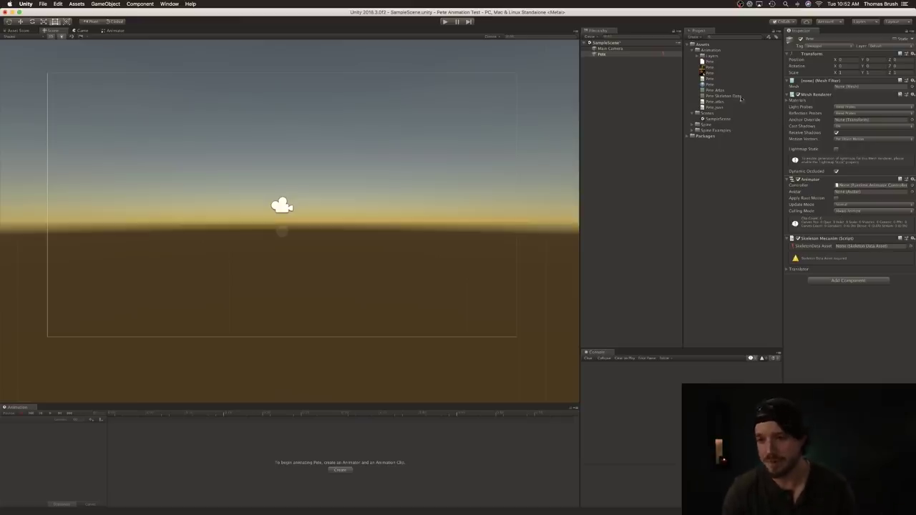
drag(741, 99, 872, 248)
key(f)
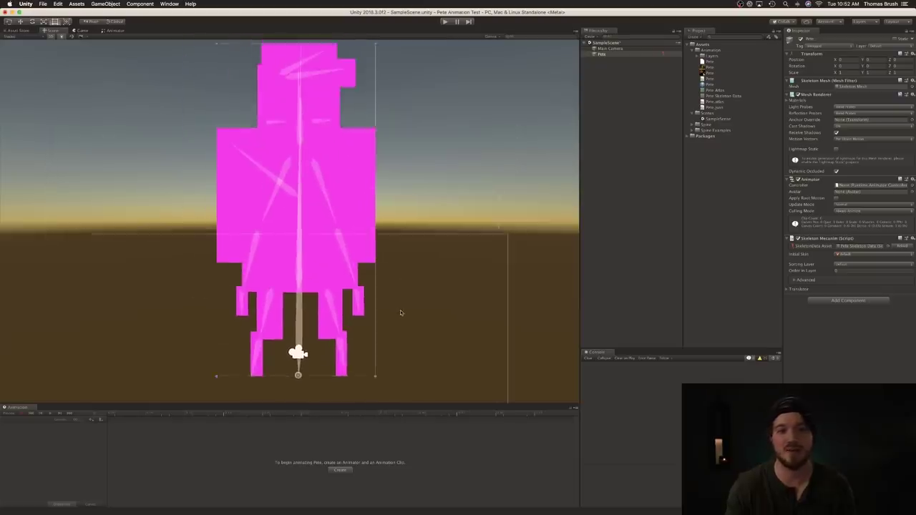
- Create an Animator Controller asset named "Pete Animator Controller" in the Animation folder
click(719, 90)
click(692, 37)
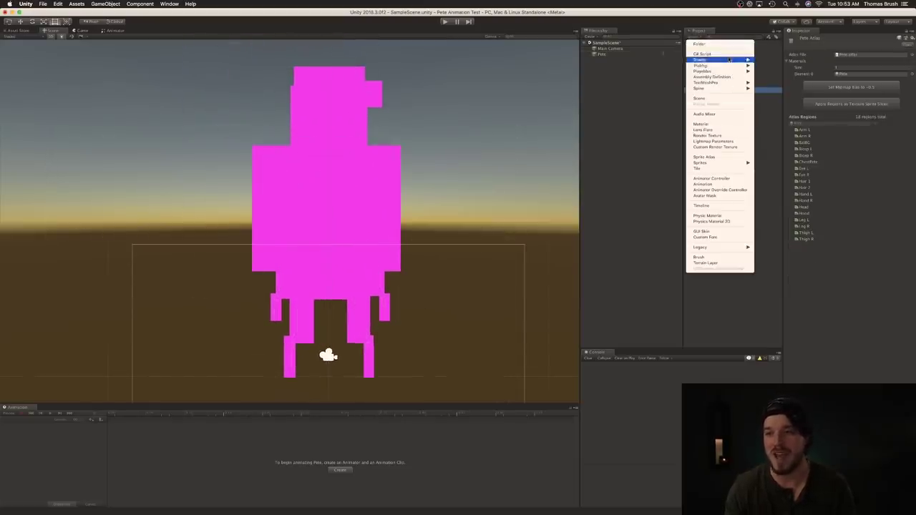
click(736, 180)
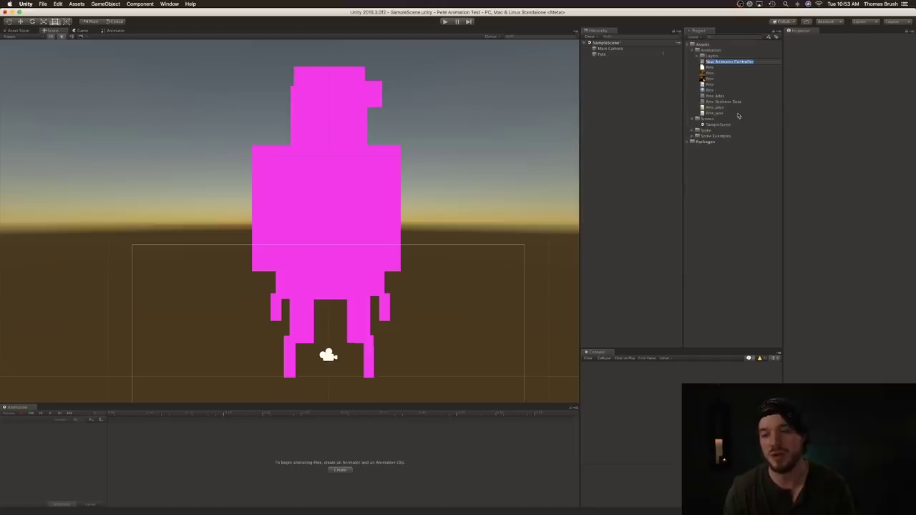
text(Pete)
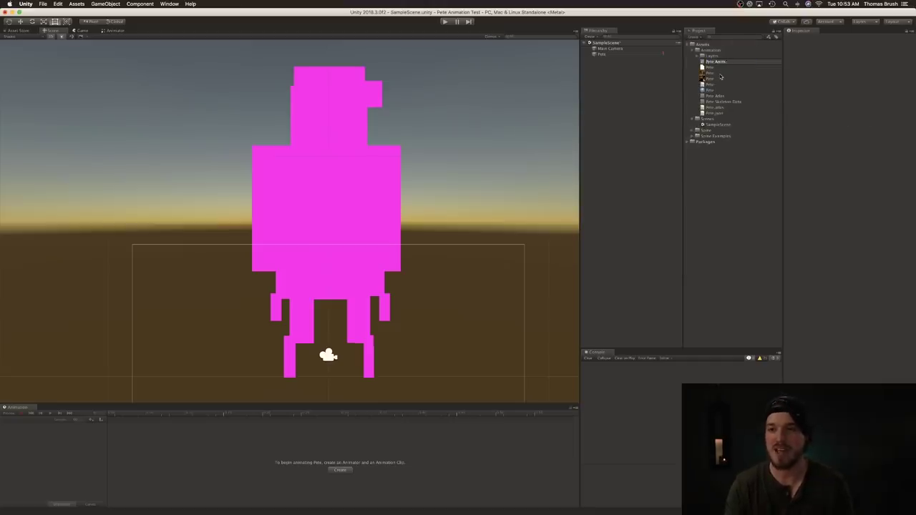
key(Return)
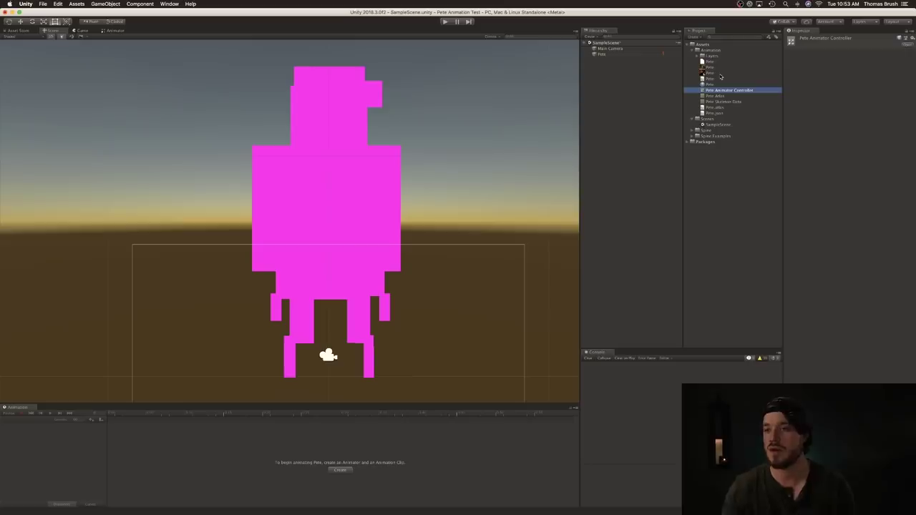
- Assign Pete Animator Controller as the SkeletonAnimator Controller of the Pete Skeleton Data asset
click(724, 101)
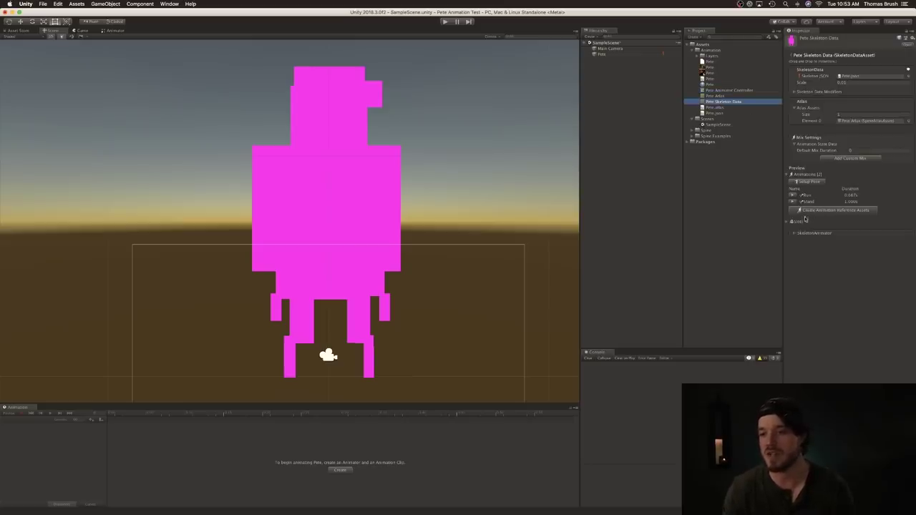
click(795, 233)
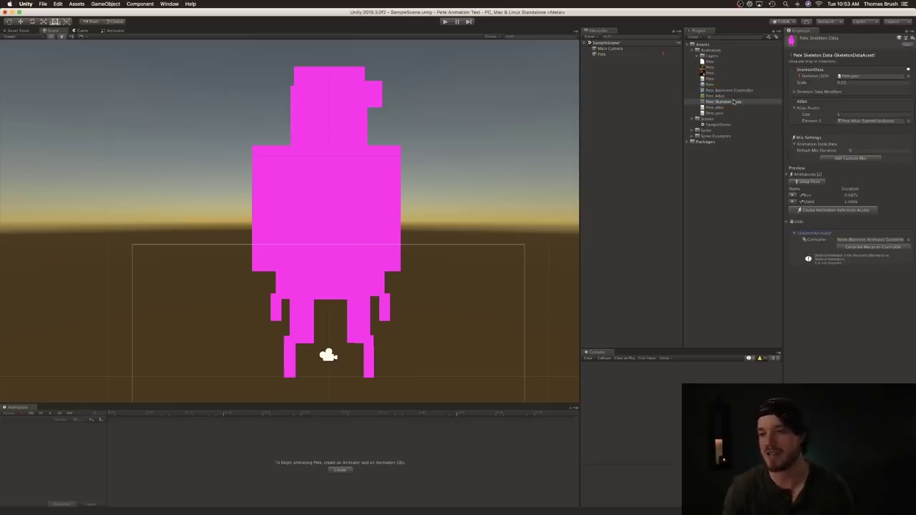
drag(716, 91, 872, 242)
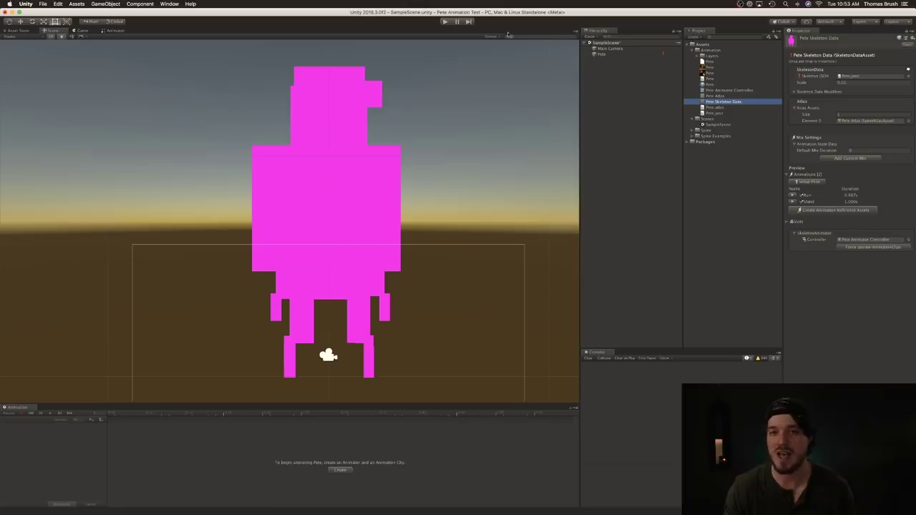
- Run the scene briefly in Play mode and force an AnimationClips update on Pete Skeleton Data, expanding the controller's clips
click(444, 22)
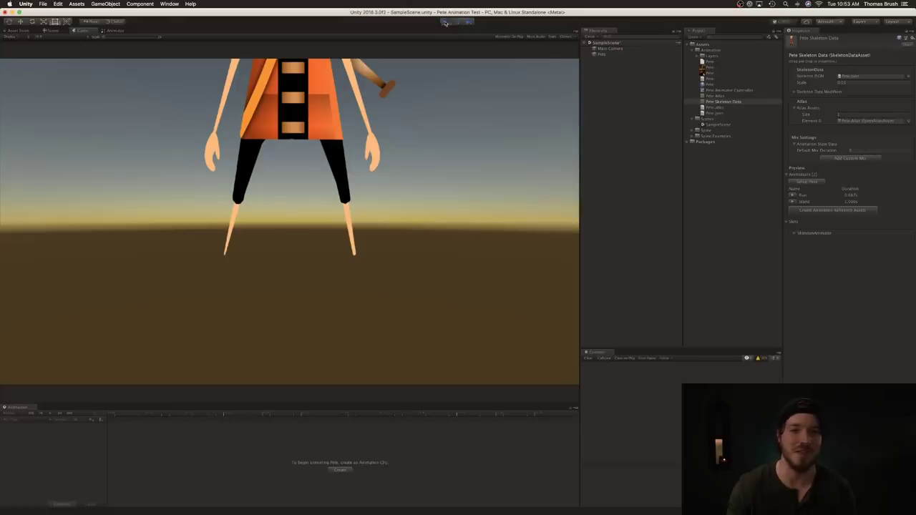
click(445, 22)
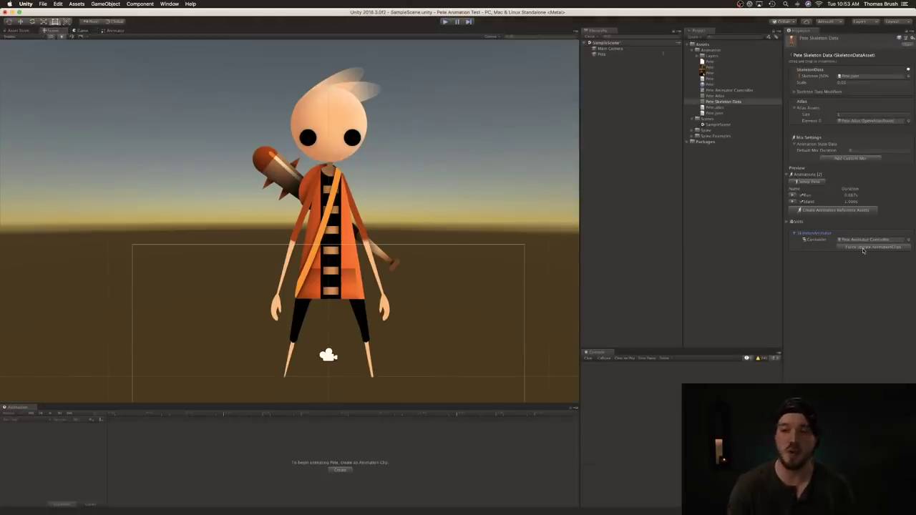
click(864, 249)
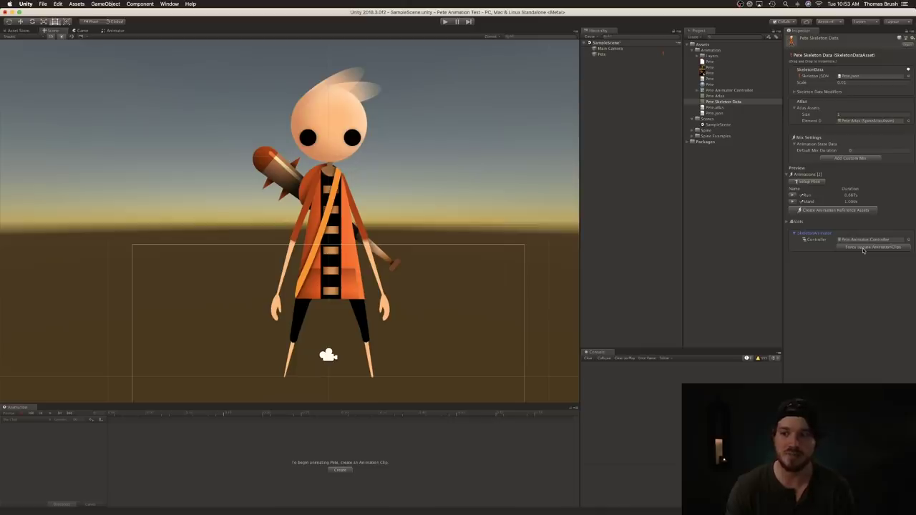
click(702, 90)
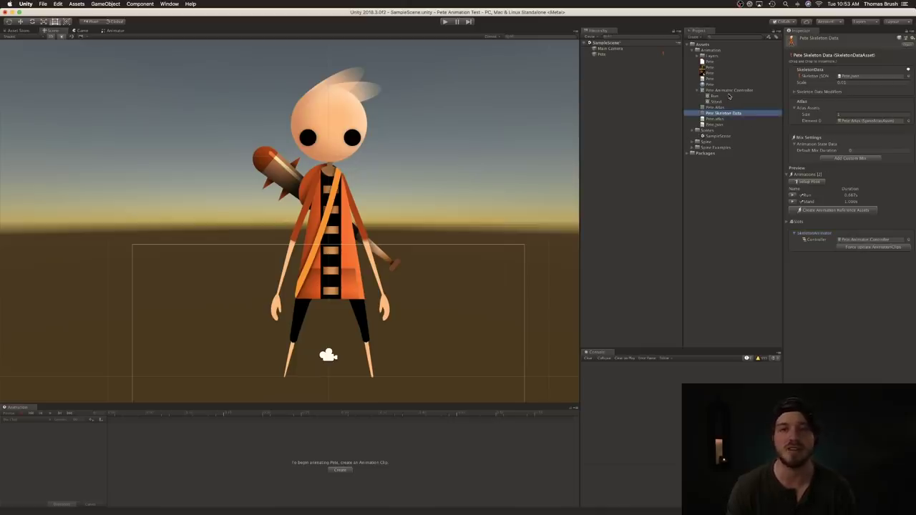
- Select the Pete object and dock the Animator window beside the Scene view, widening it
click(601, 54)
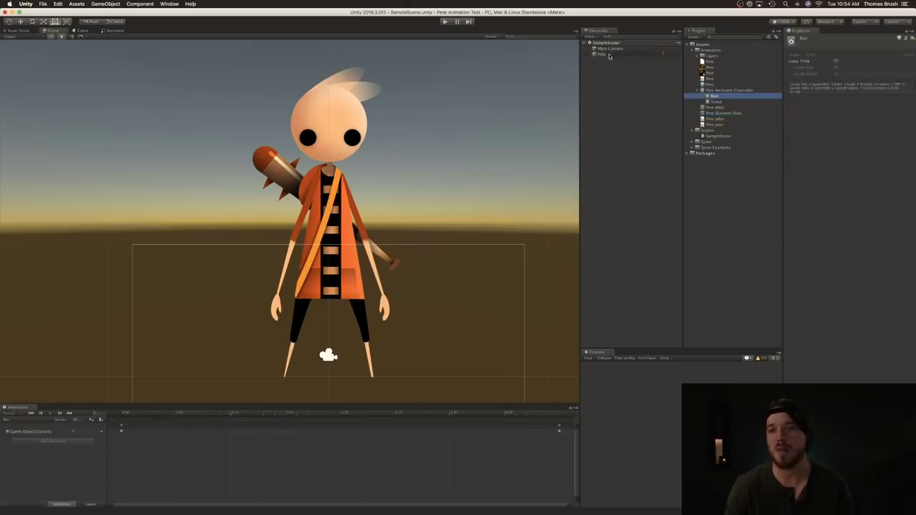
click(579, 64)
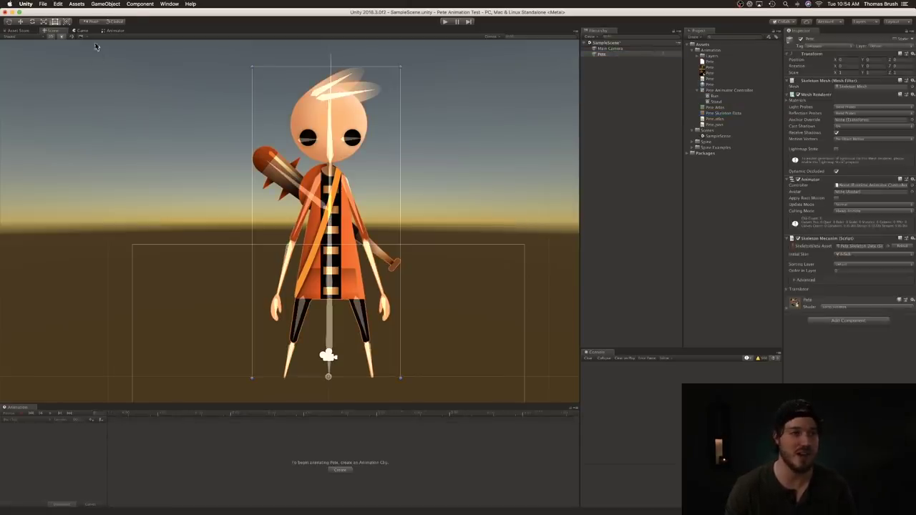
drag(114, 30, 530, 215)
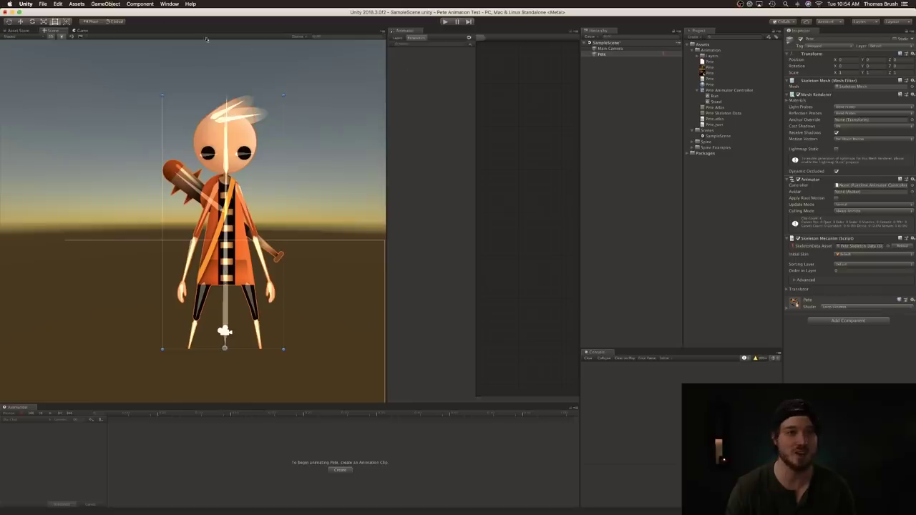
click(170, 3)
mouse_move(190, 91)
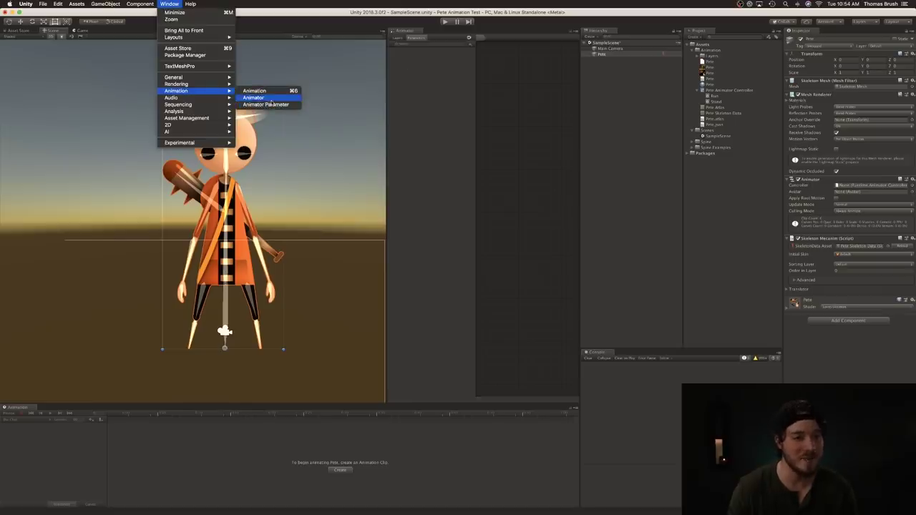
click(443, 105)
drag(387, 95, 305, 101)
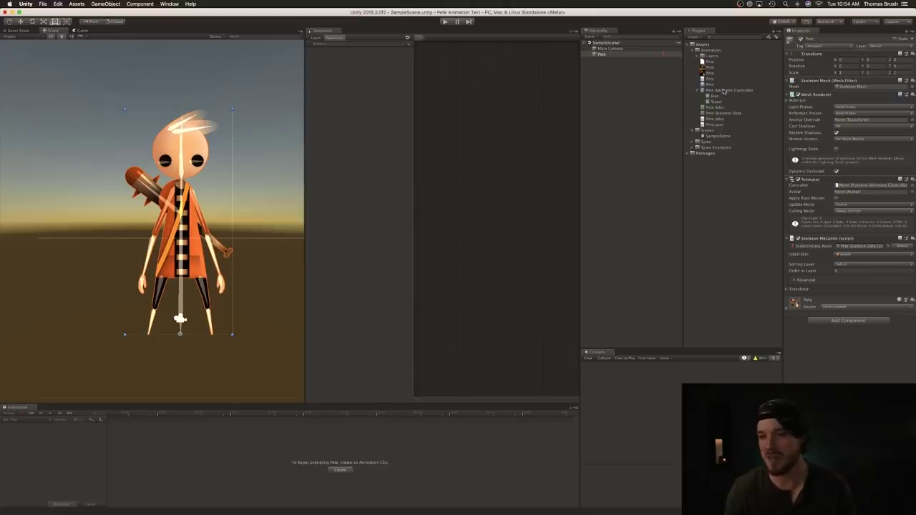
- Assign Pete Animator Controller as the Controller of Pete's Animator component
drag(724, 91, 862, 159)
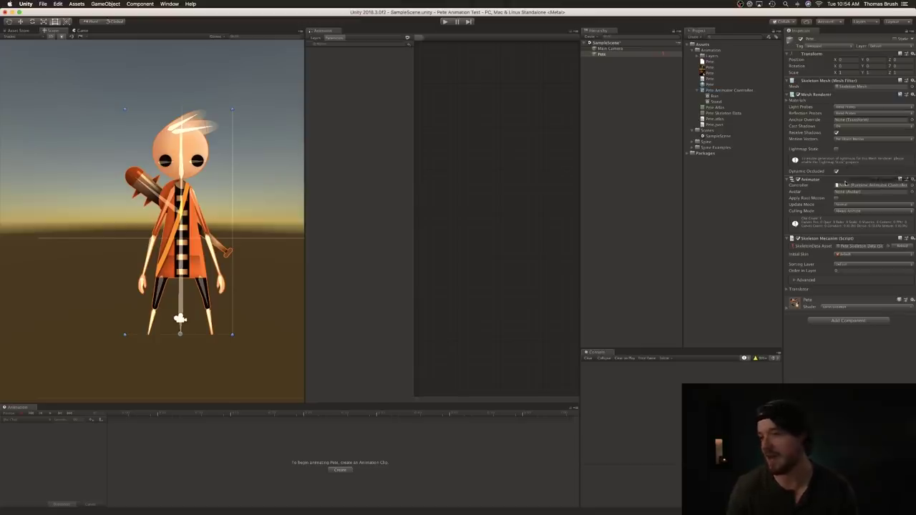
click(850, 186)
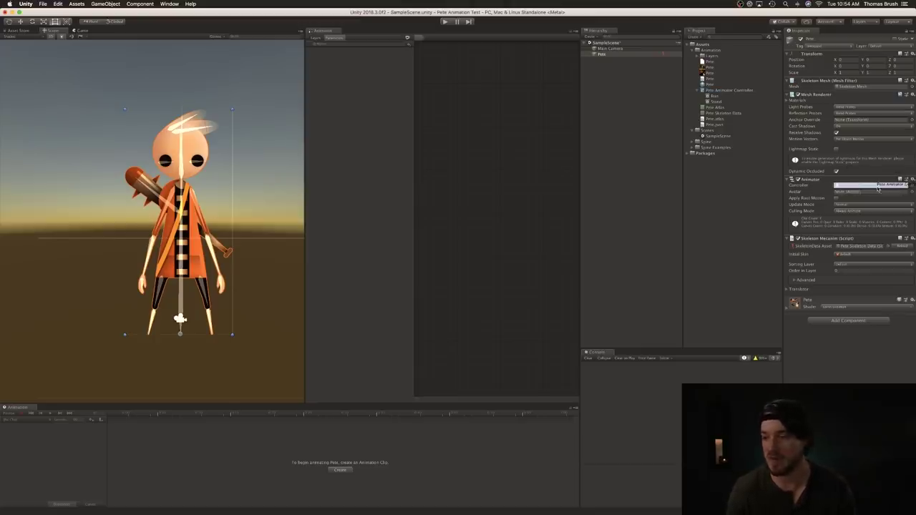
drag(878, 189, 880, 190)
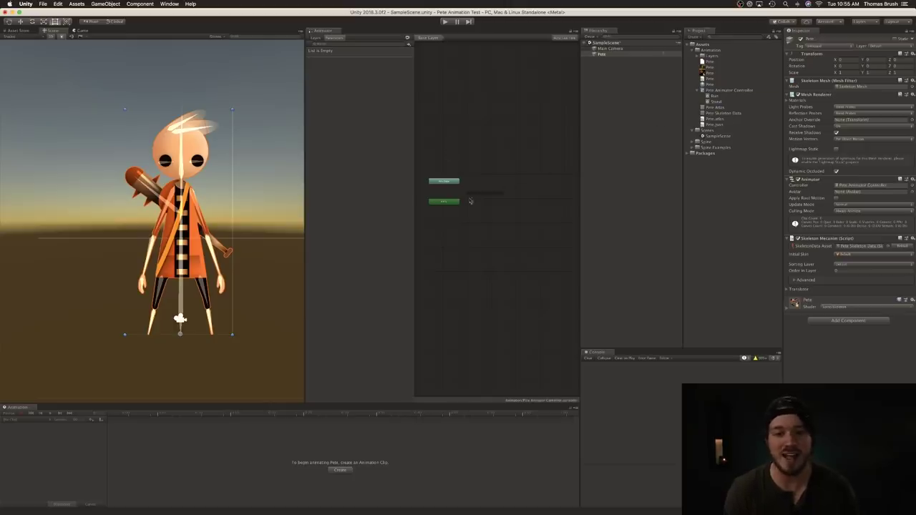
- Add the Stand and Run clips as states in the Base Layer, with Stand as the default and Run below it
drag(471, 202, 494, 202)
drag(721, 97, 511, 222)
click(519, 204)
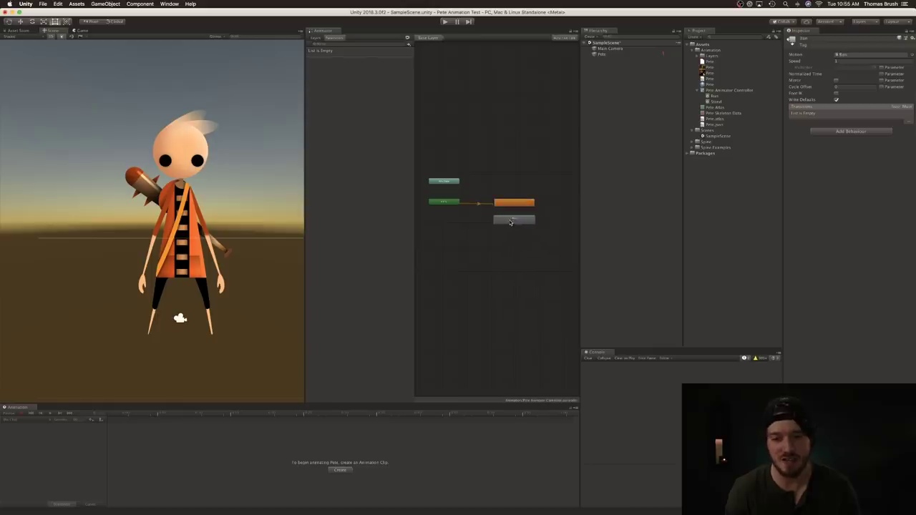
- Enable Loop Time on both the Stand and Run animation clips
scroll(512, 222, up, 3)
click(519, 192)
double_click(517, 191)
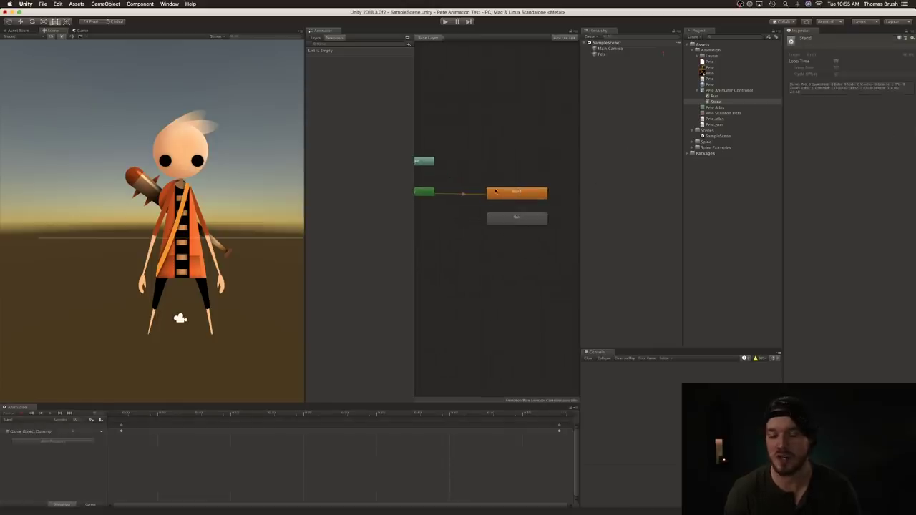
click(836, 62)
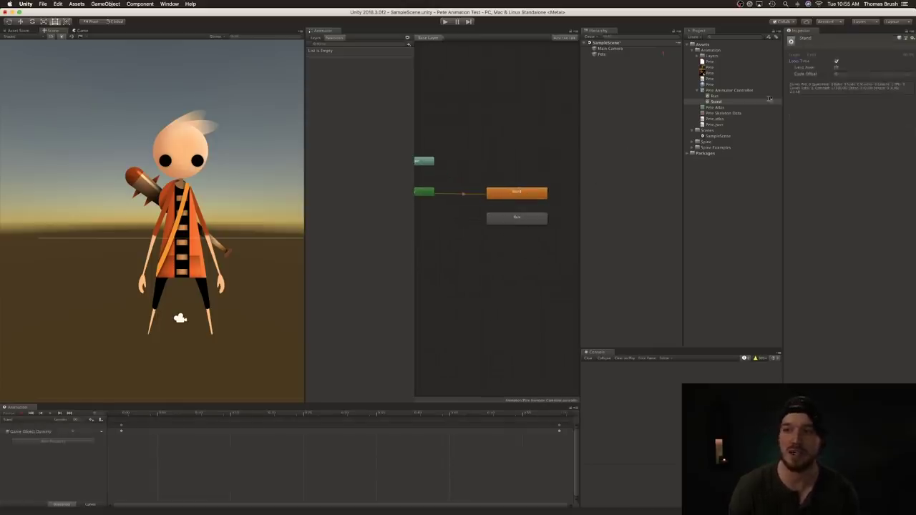
double_click(503, 227)
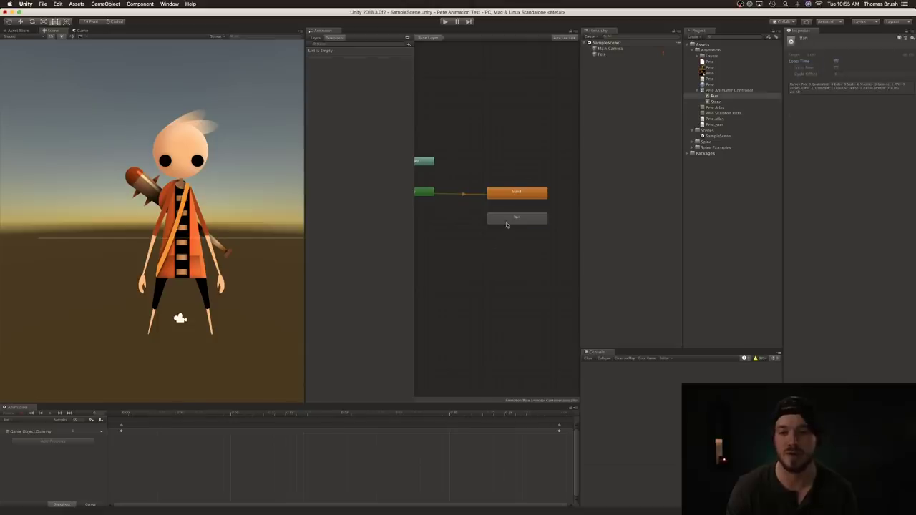
click(836, 63)
click(503, 194)
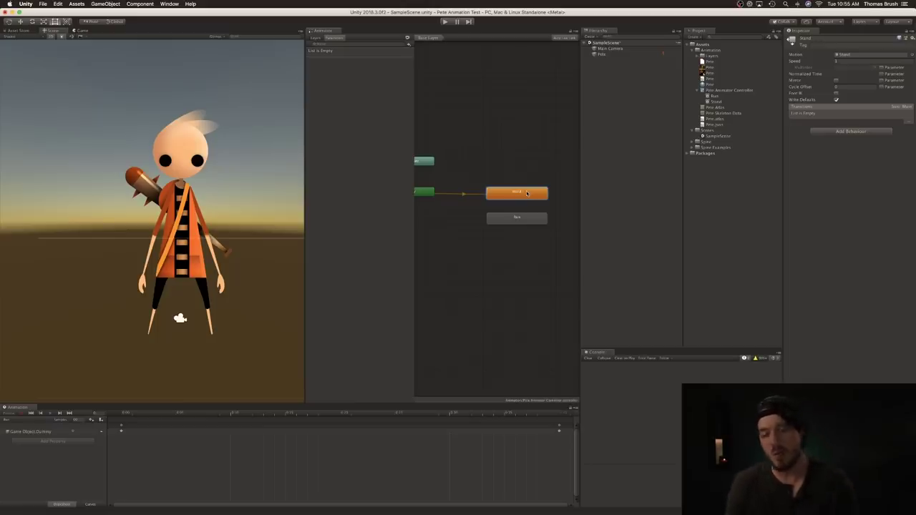
- Create a Bool parameter named "Running" and add a Stand-to-Run transition conditioned on Running being true
click(335, 104)
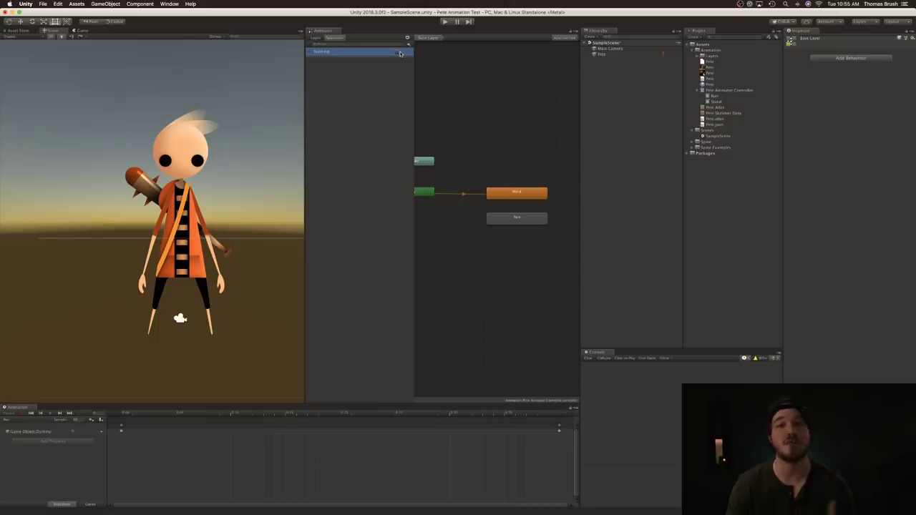
right_click(533, 188)
click(547, 192)
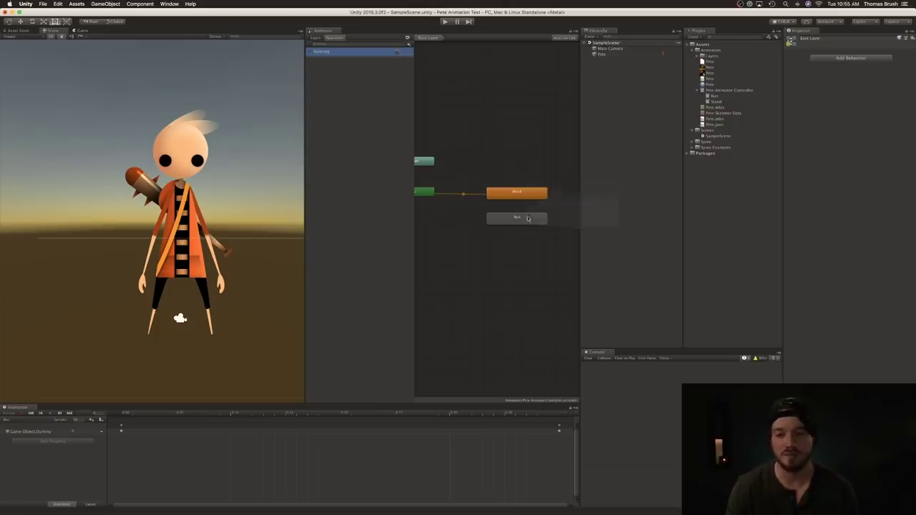
click(518, 219)
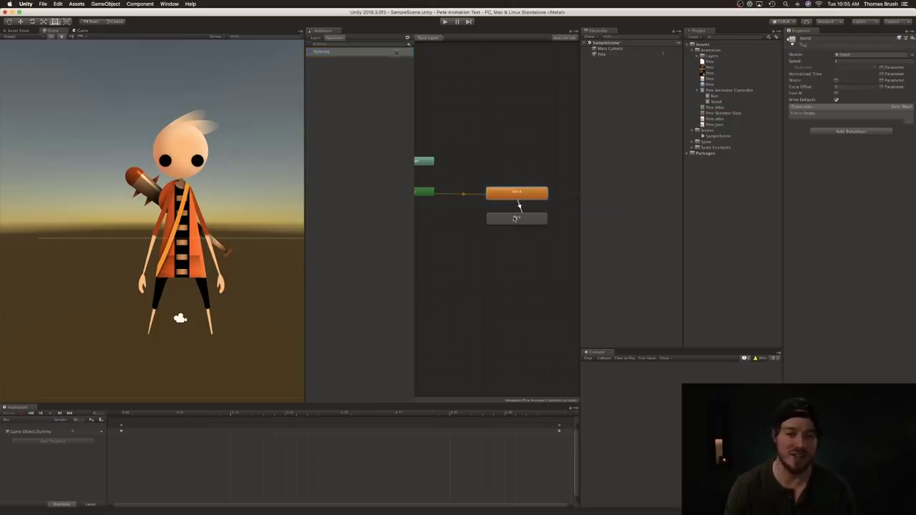
drag(526, 218, 526, 225)
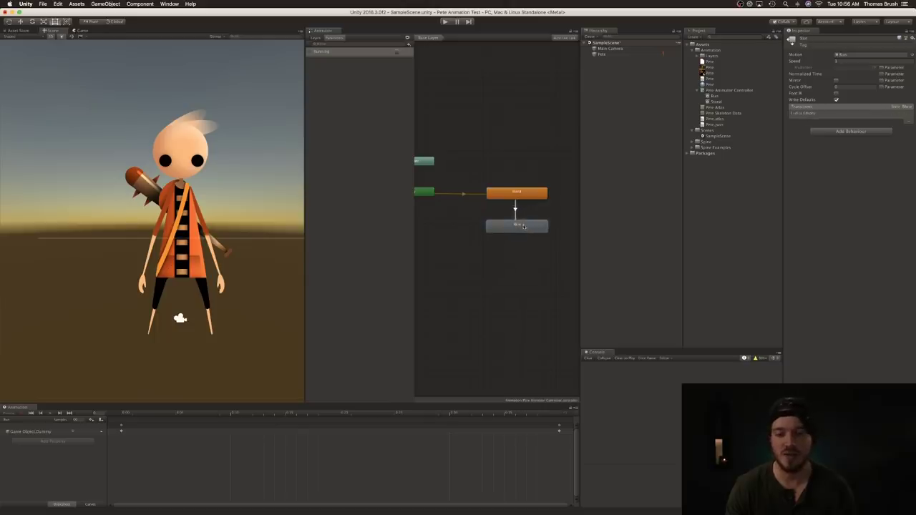
click(515, 209)
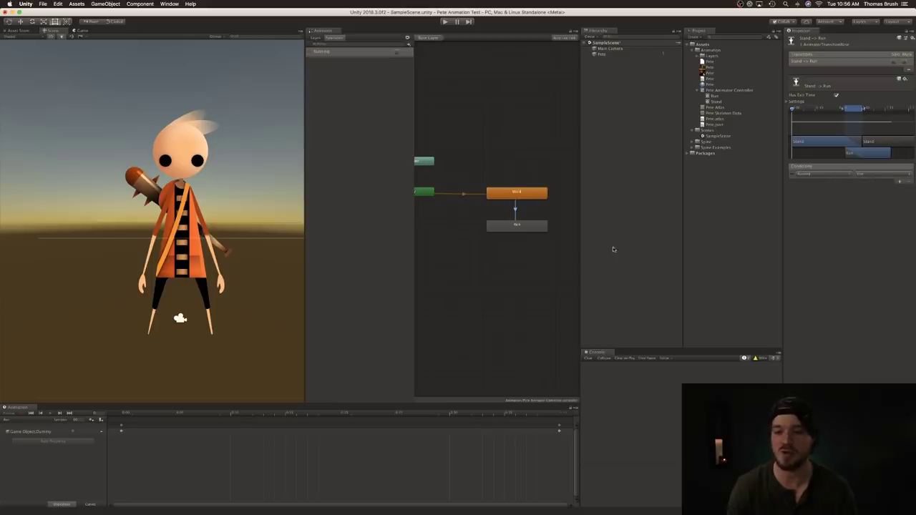
- Add a transition from Run back to Stand with the condition Running set to false
right_click(523, 234)
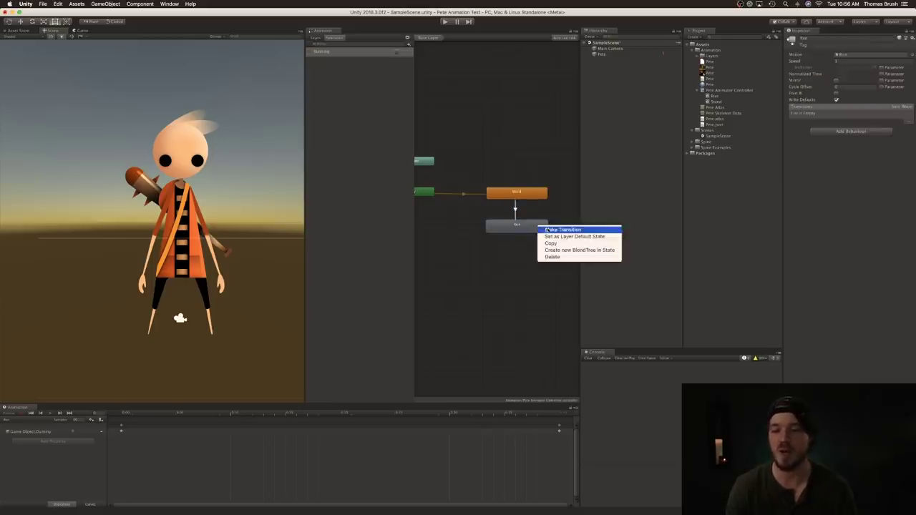
click(547, 228)
click(520, 207)
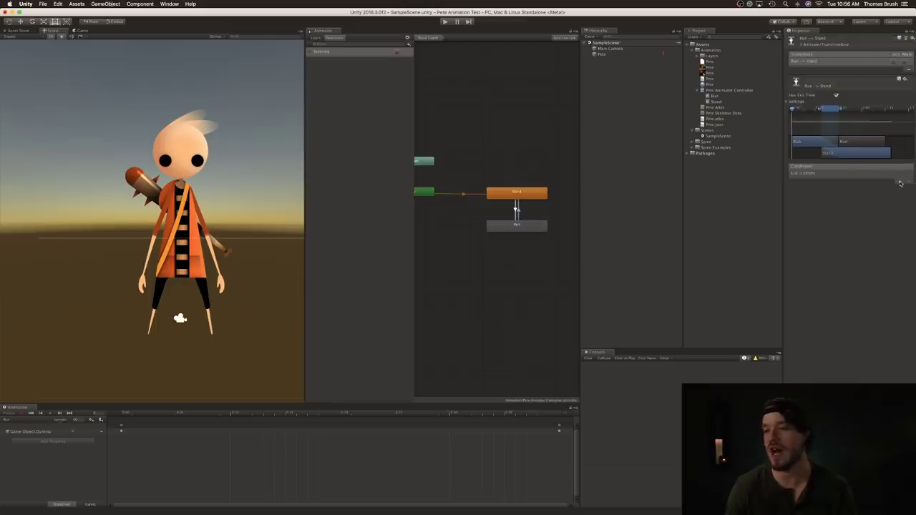
click(869, 175)
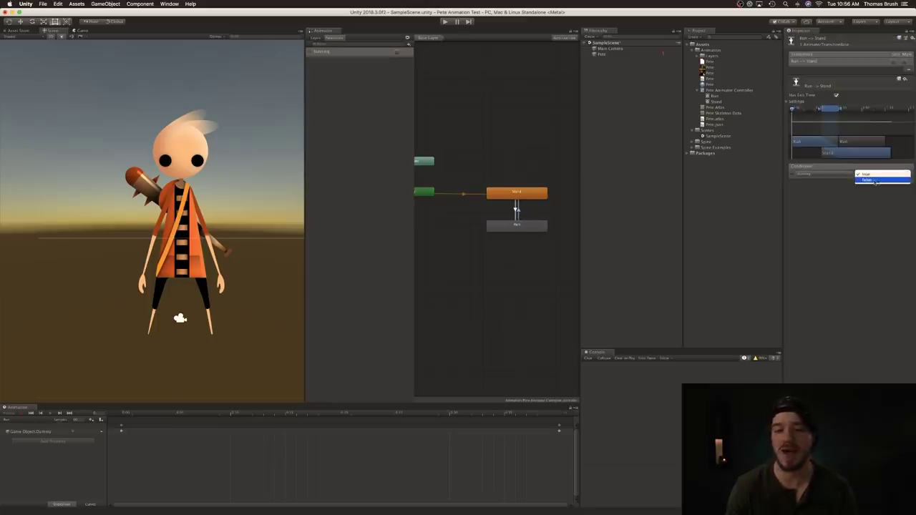
click(878, 181)
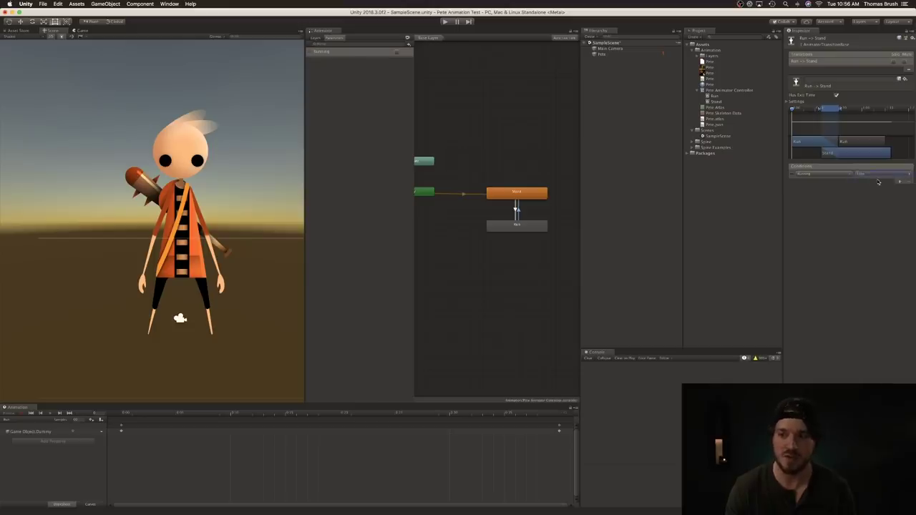
- Select the Pete object and run the scene in Play mode to test its animation states
click(602, 54)
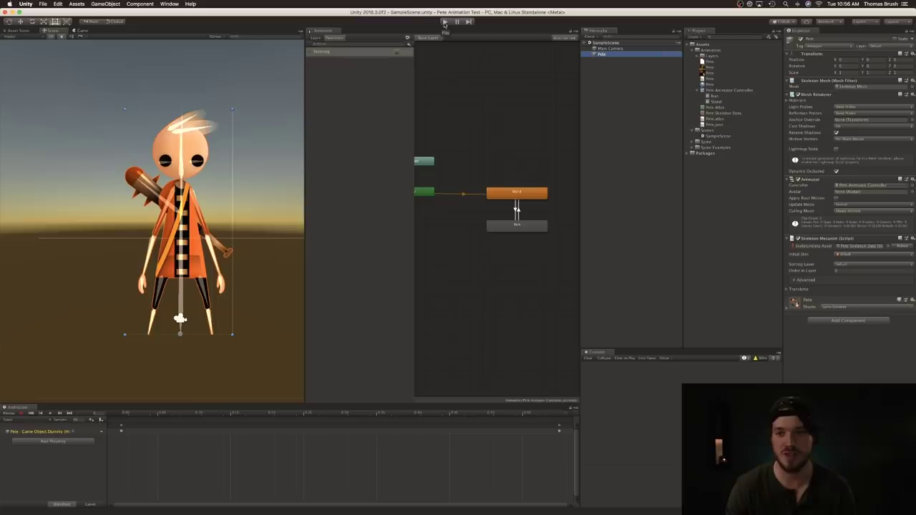
click(444, 22)
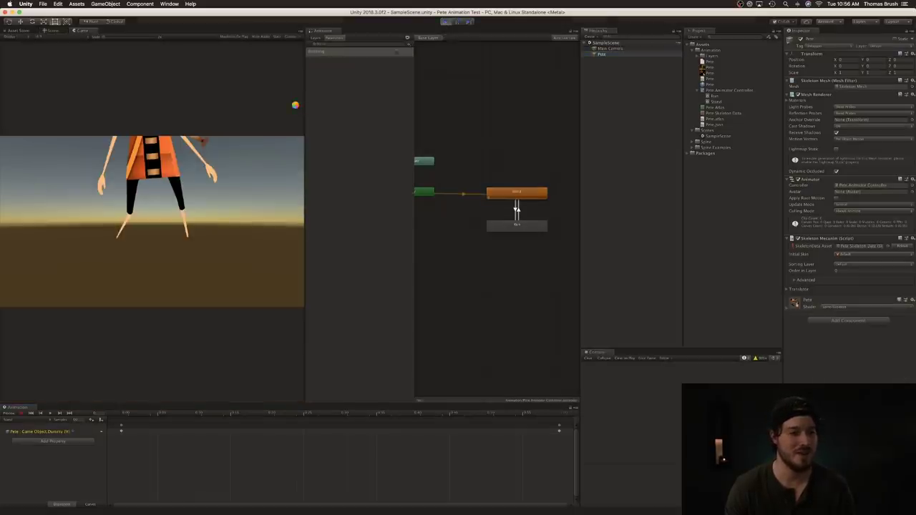
- Reframe the whole character by raising the Main Camera to about Y 7 and widening its field of view, and copy its Camera component
click(645, 48)
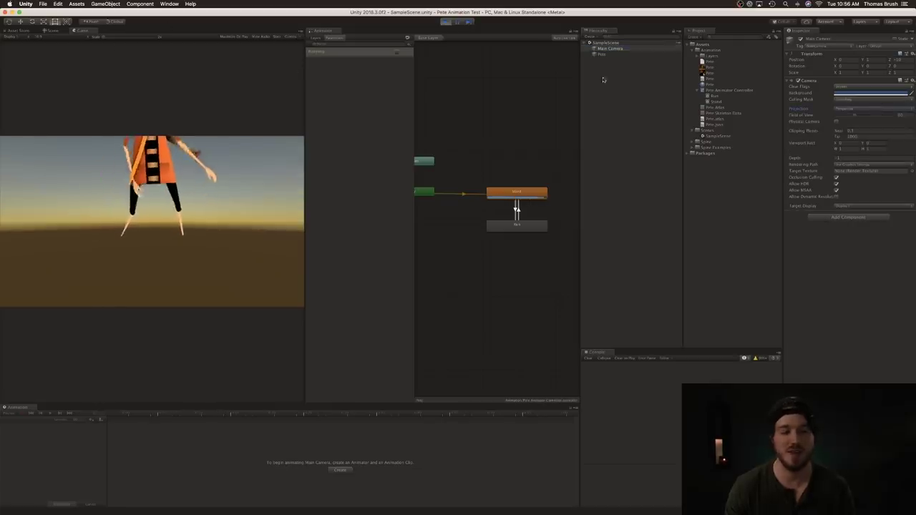
drag(864, 60, 894, 70)
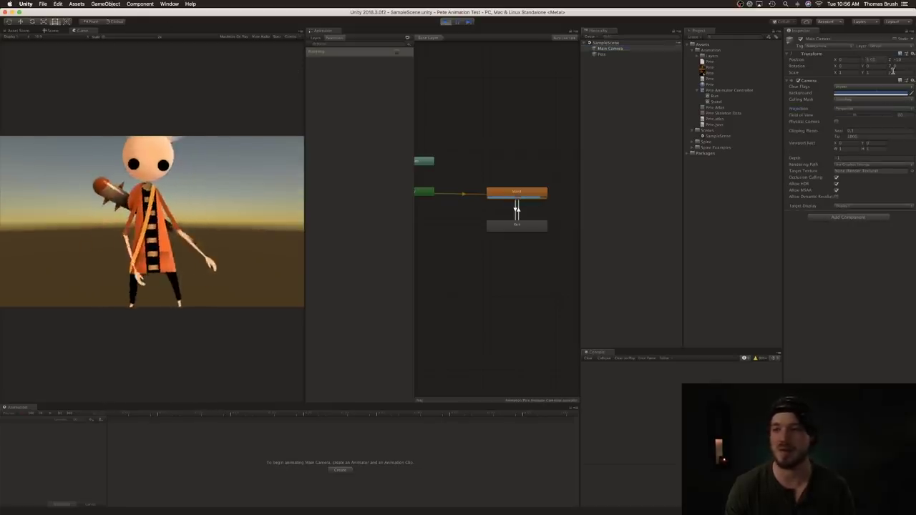
drag(855, 115, 866, 117)
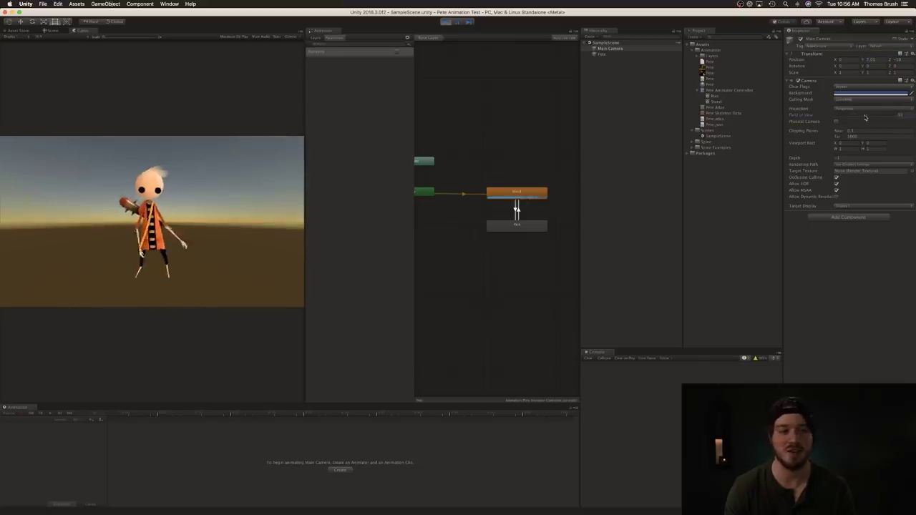
right_click(816, 82)
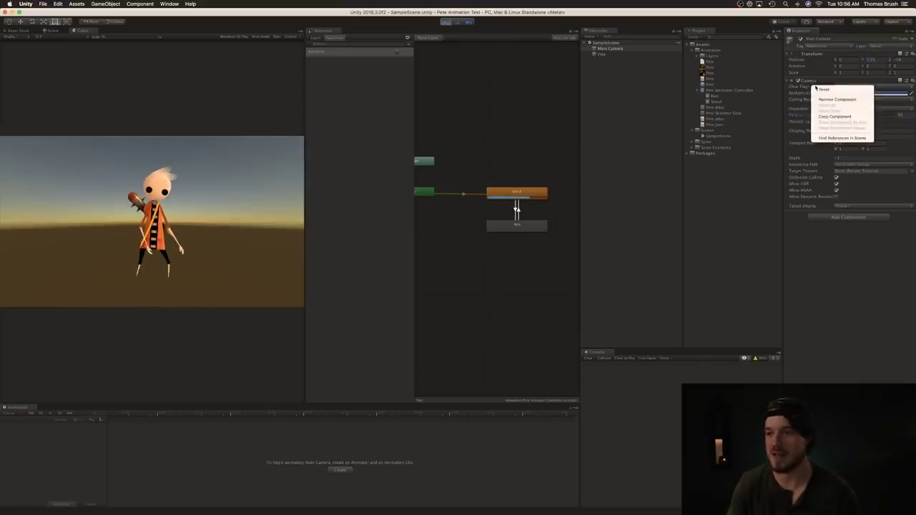
click(835, 117)
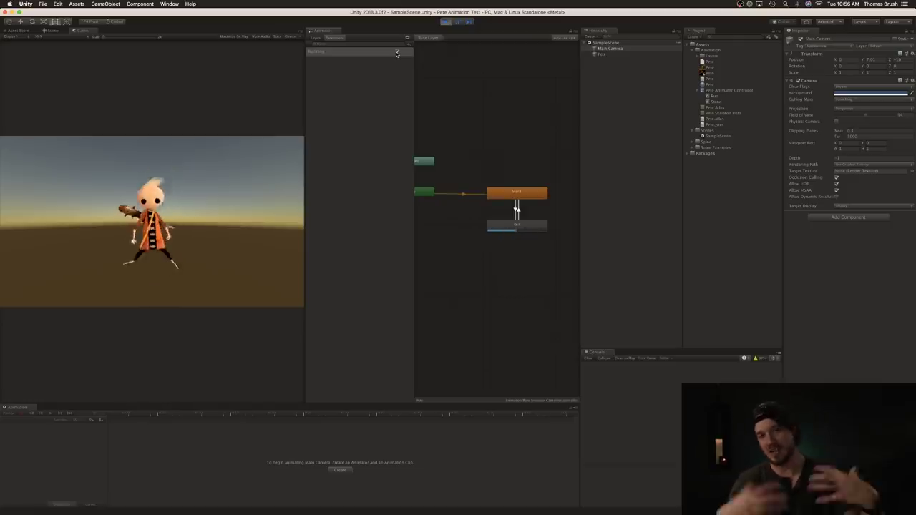
scroll(478, 120, down, 5)
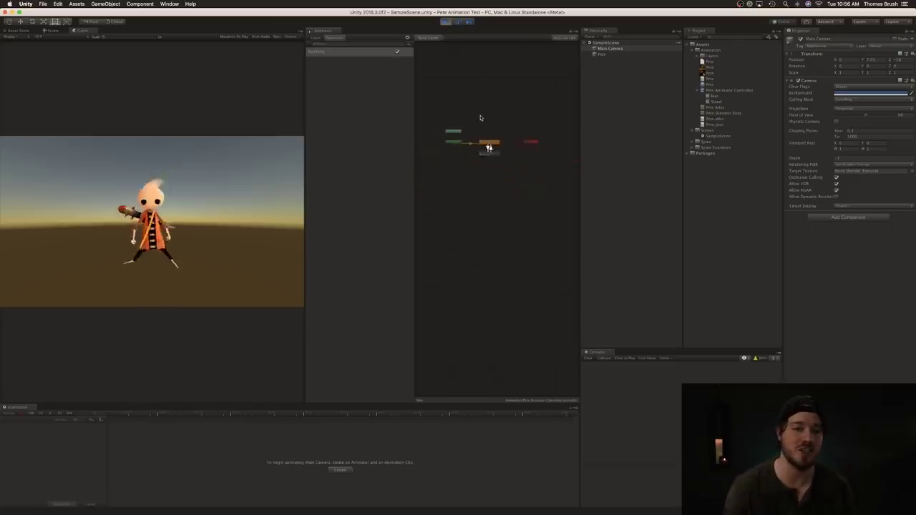
drag(481, 136, 498, 189)
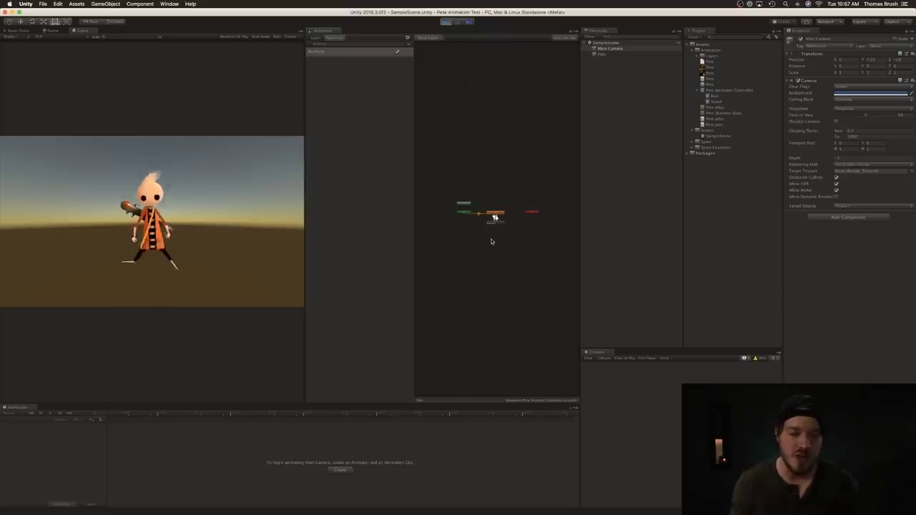
scroll(487, 248, up, 5)
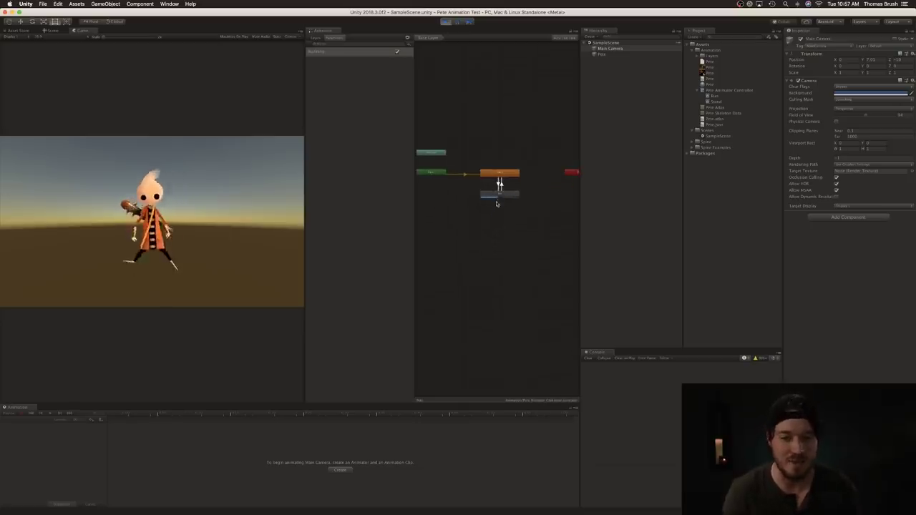
scroll(469, 262, down, 2)
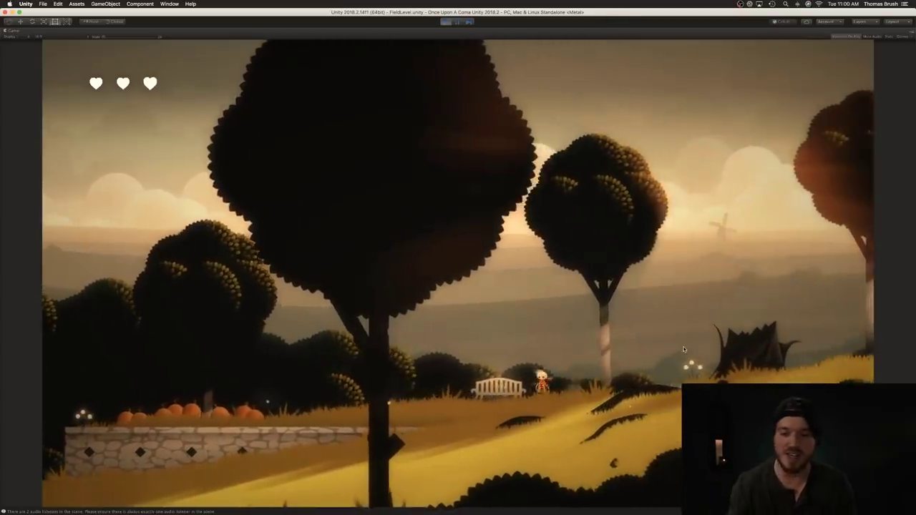
- Playtest the running FieldLevel scene by moving the character left, jumping, and moving back right
key(Left)
key(space)
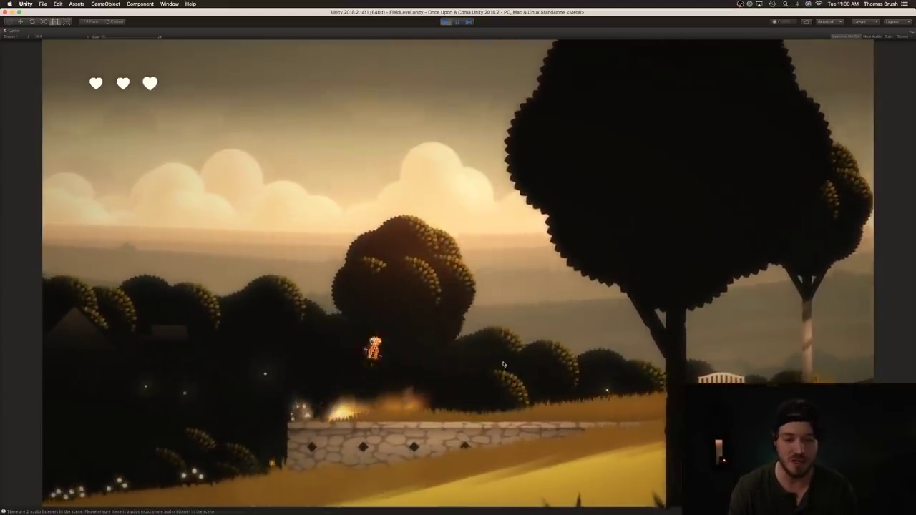
key(Right)
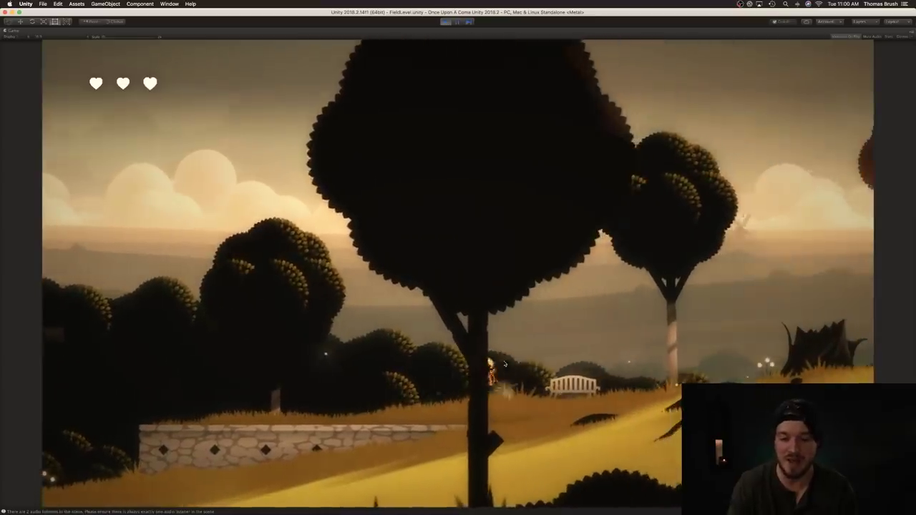